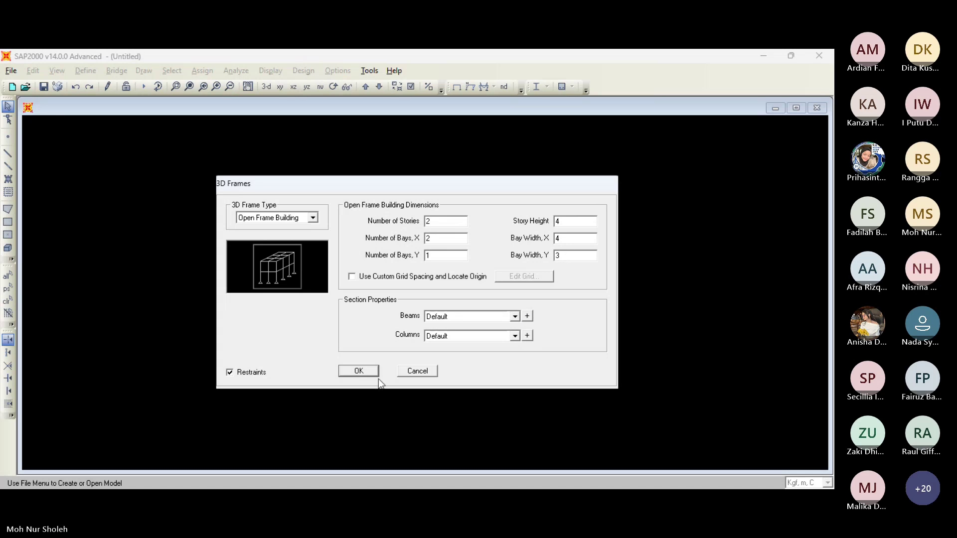
- Create the 3D open frame building with 2 stories, 2 bays in X, 1 bay in Y and default sections
click(360, 369)
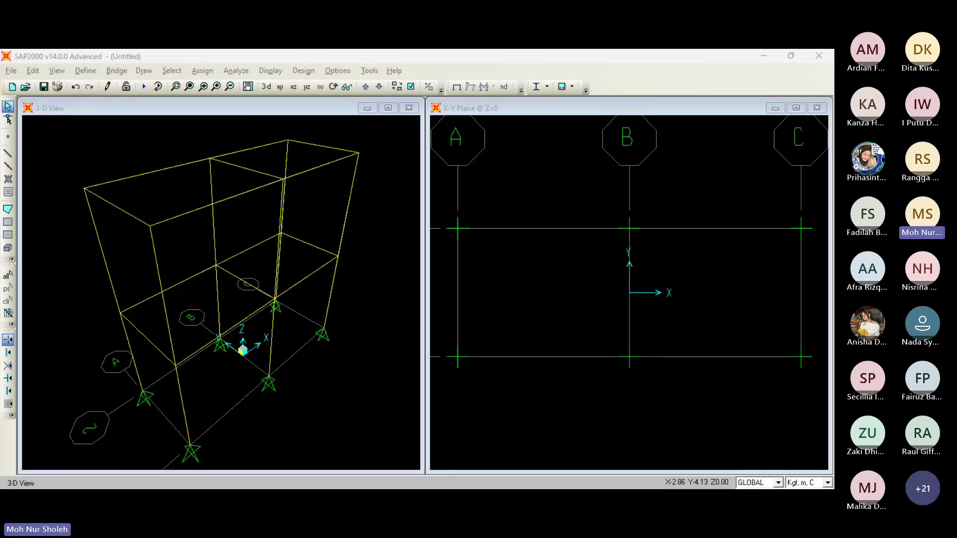
click(195, 453)
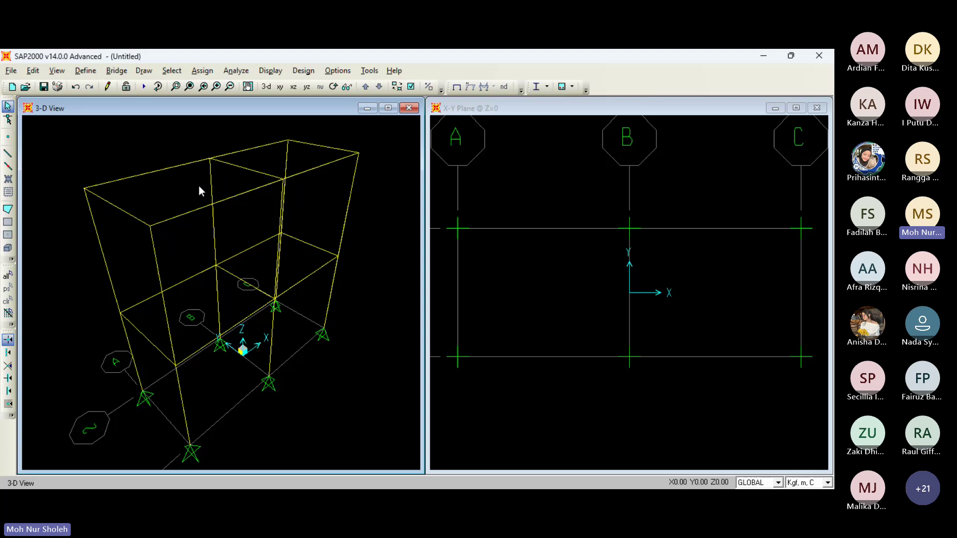
- Assign fully fixed restraints, all translations and rotations, to the six base joints of the frame
click(332, 88)
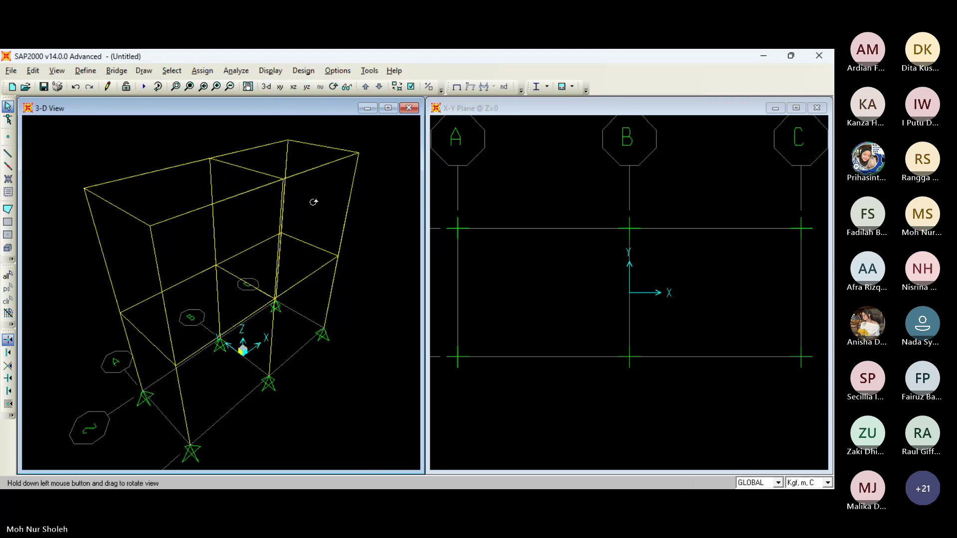
drag(314, 203, 304, 198)
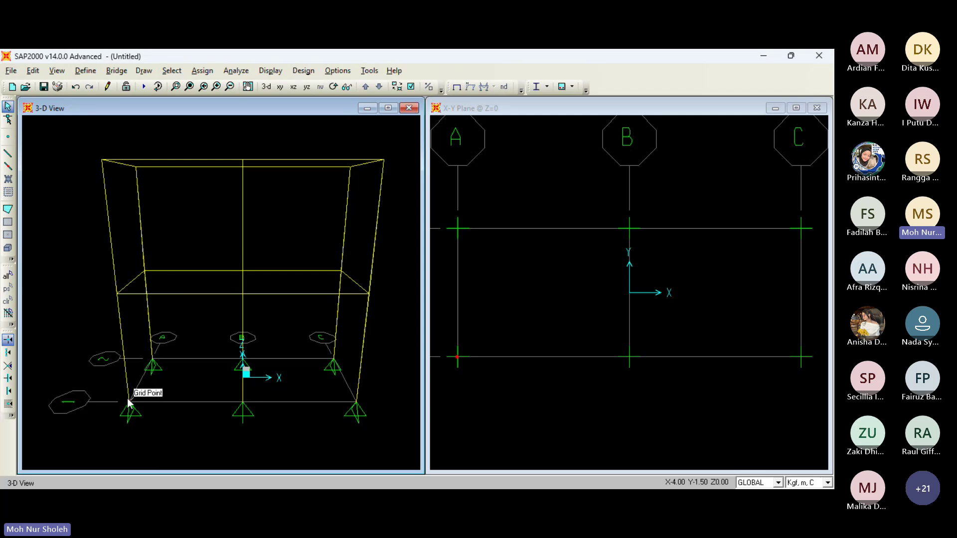
click(128, 401)
click(152, 358)
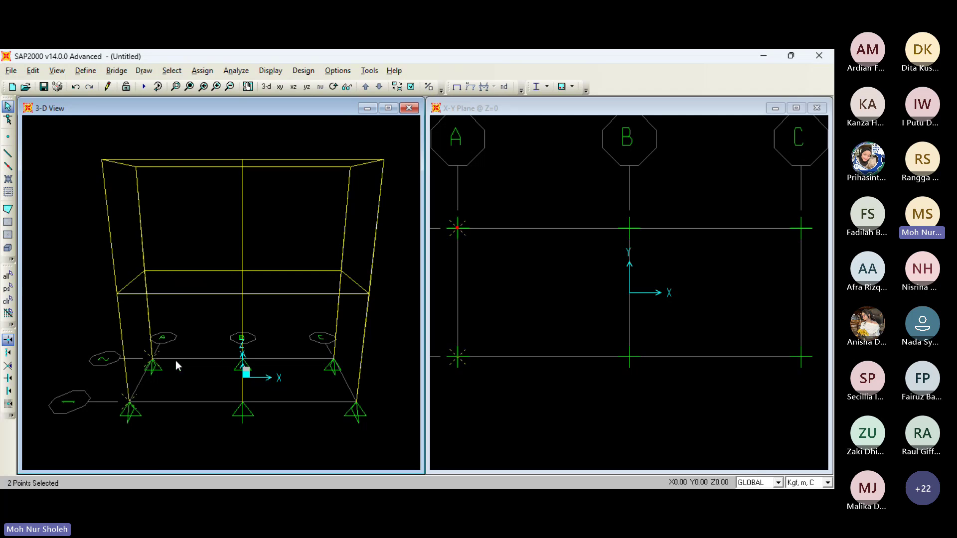
click(243, 357)
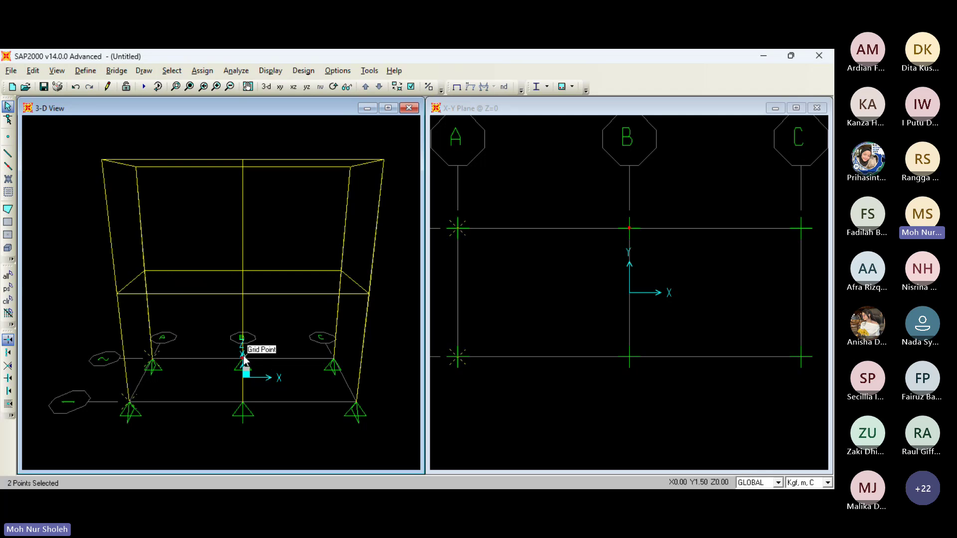
click(242, 403)
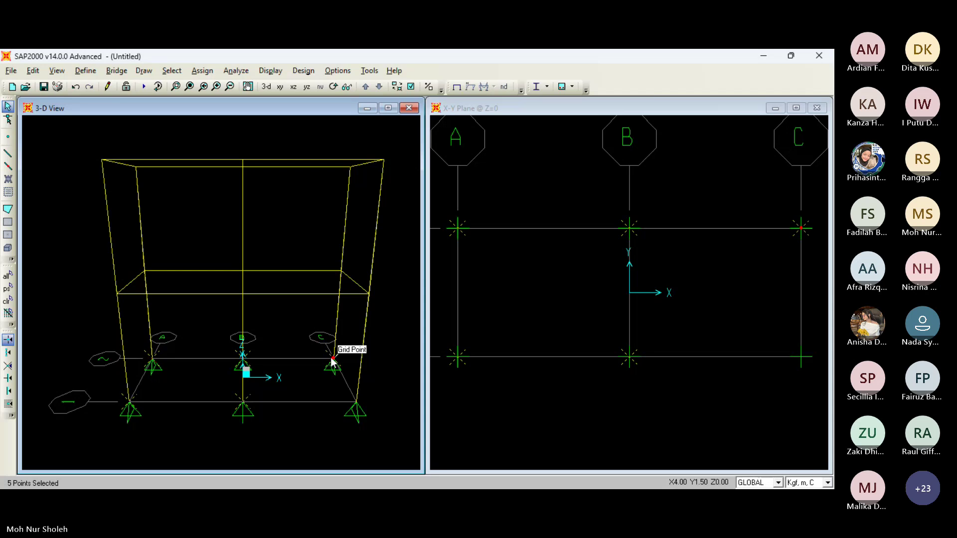
click(357, 402)
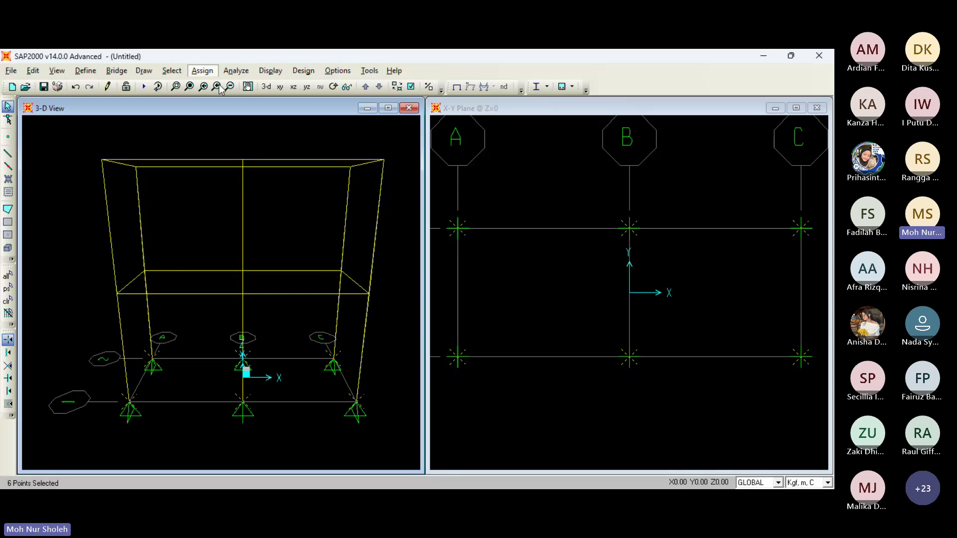
click(408, 85)
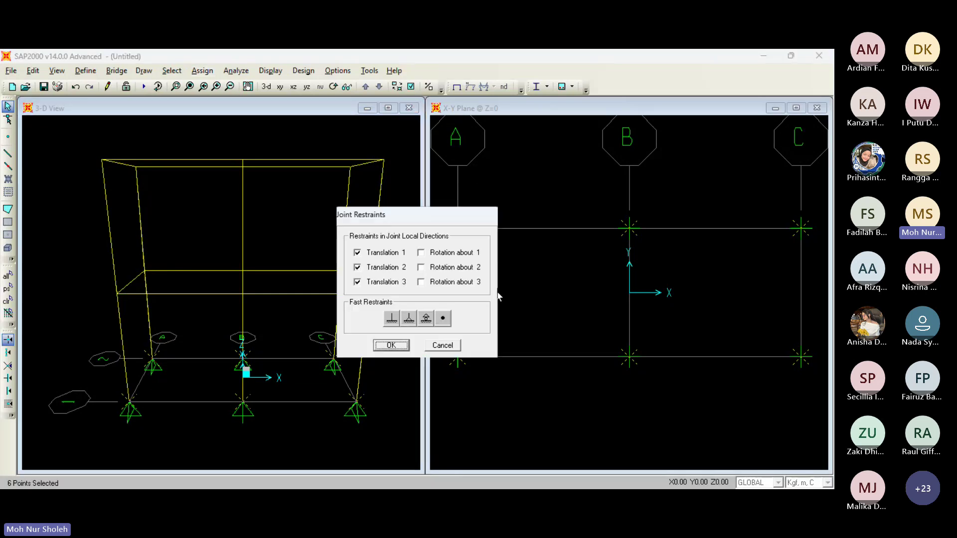
click(391, 319)
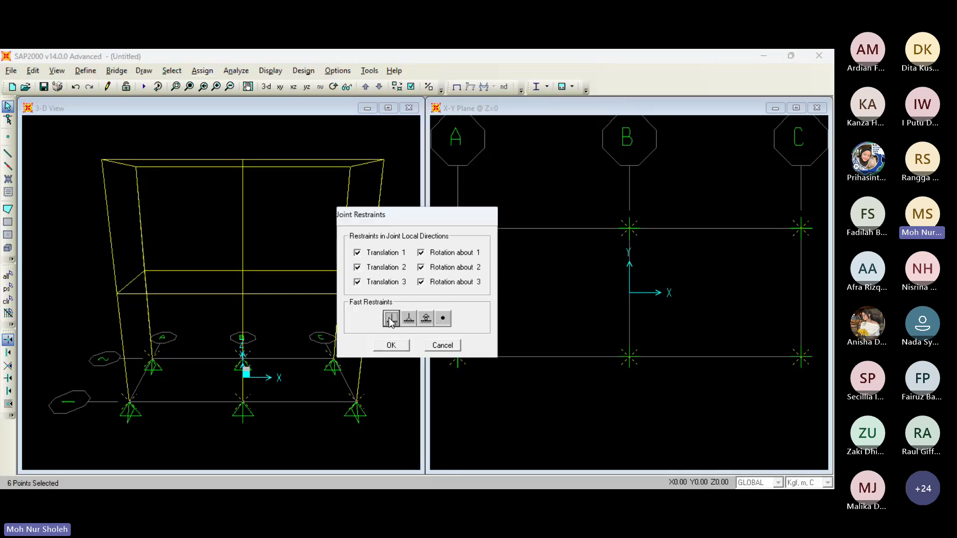
click(392, 346)
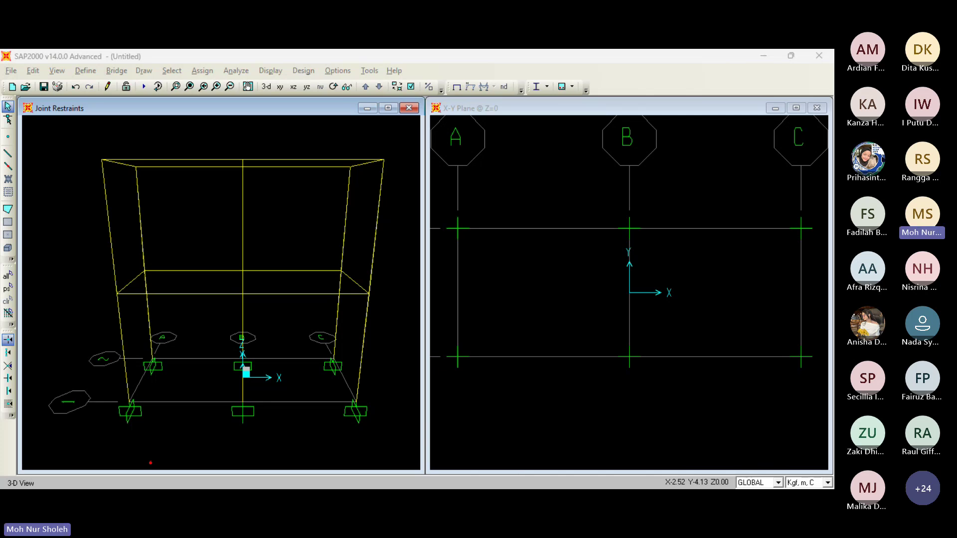
click(540, 443)
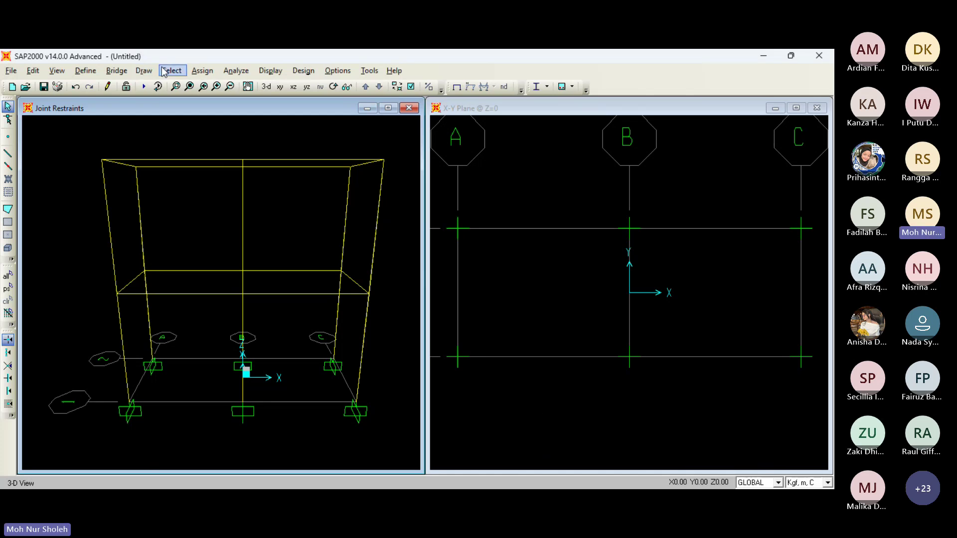
- Open the 4000Psi concrete material for modification and rename it Beton
click(82, 74)
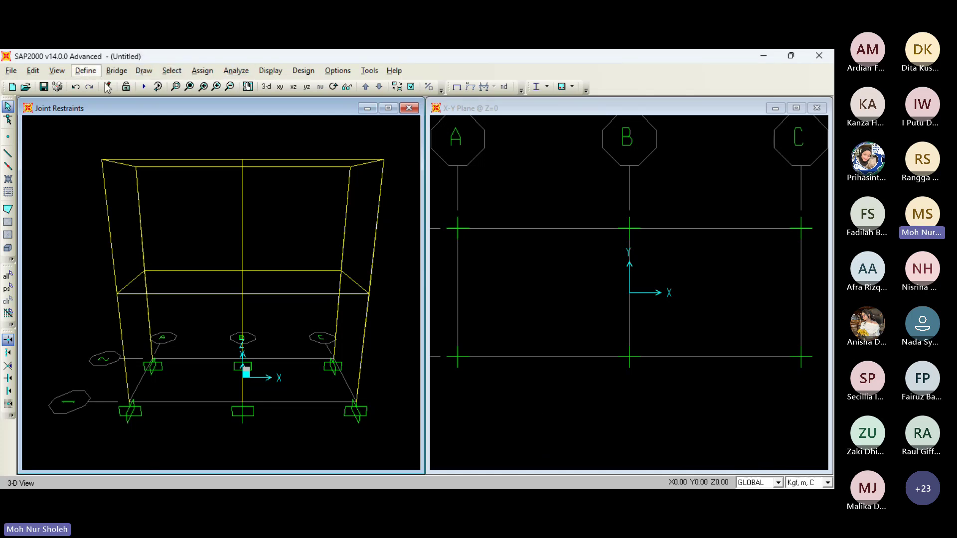
click(105, 84)
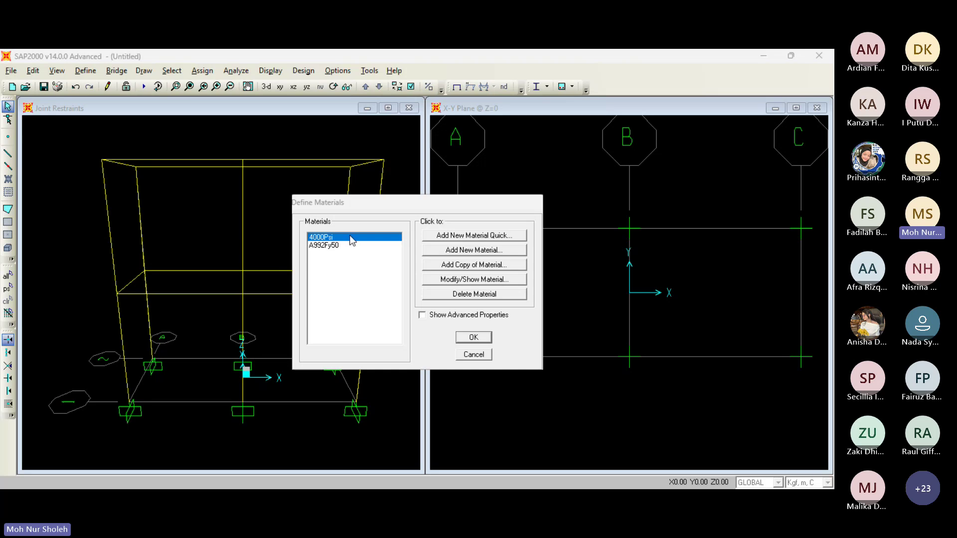
click(441, 277)
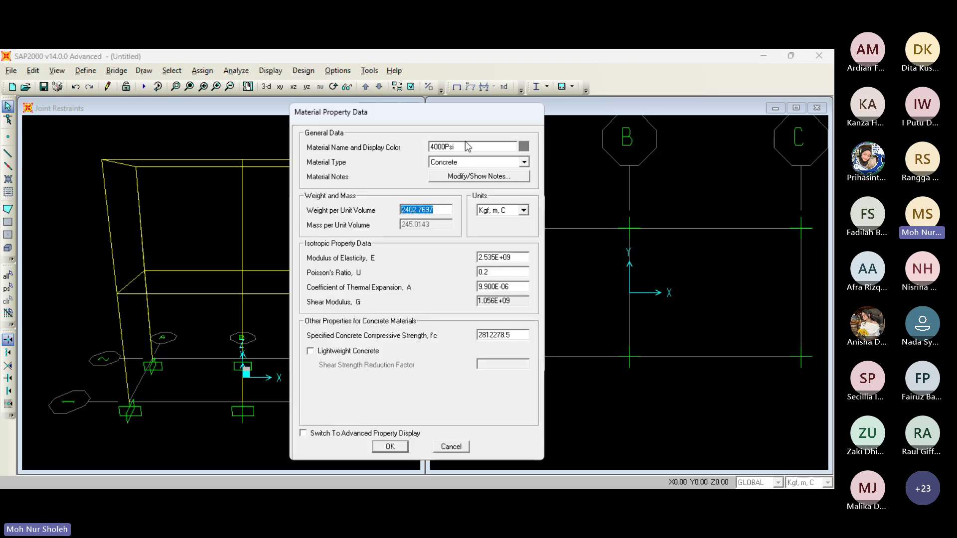
click(470, 162)
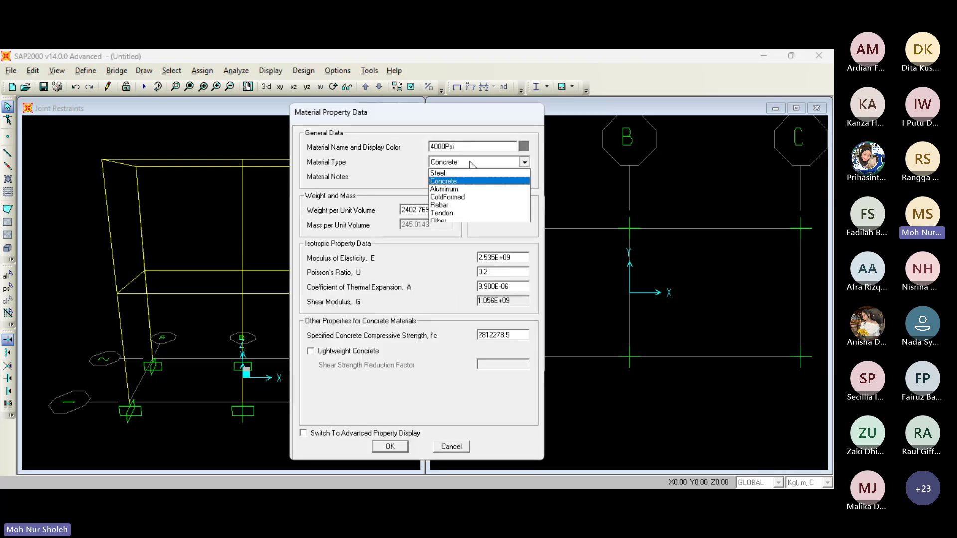
drag(462, 147, 402, 150)
text(B)
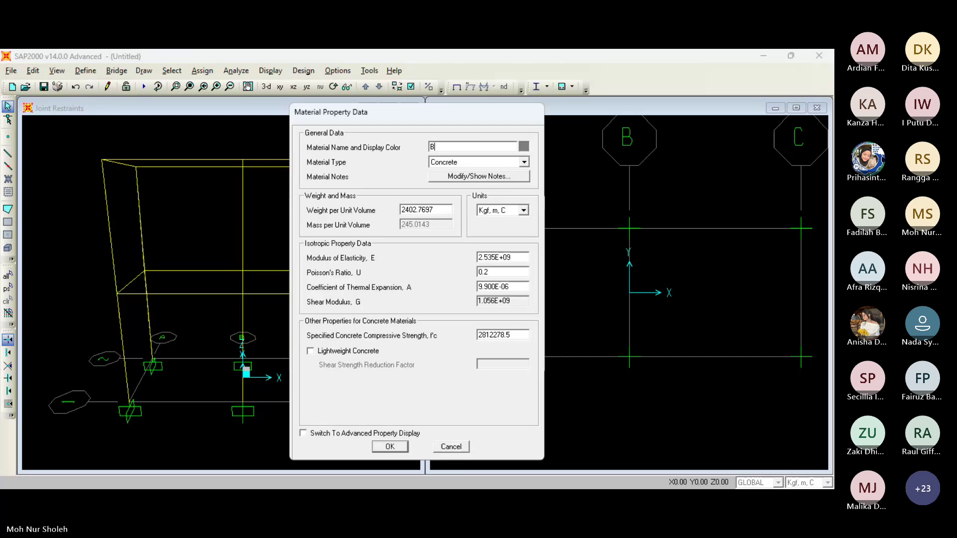
text(eton)
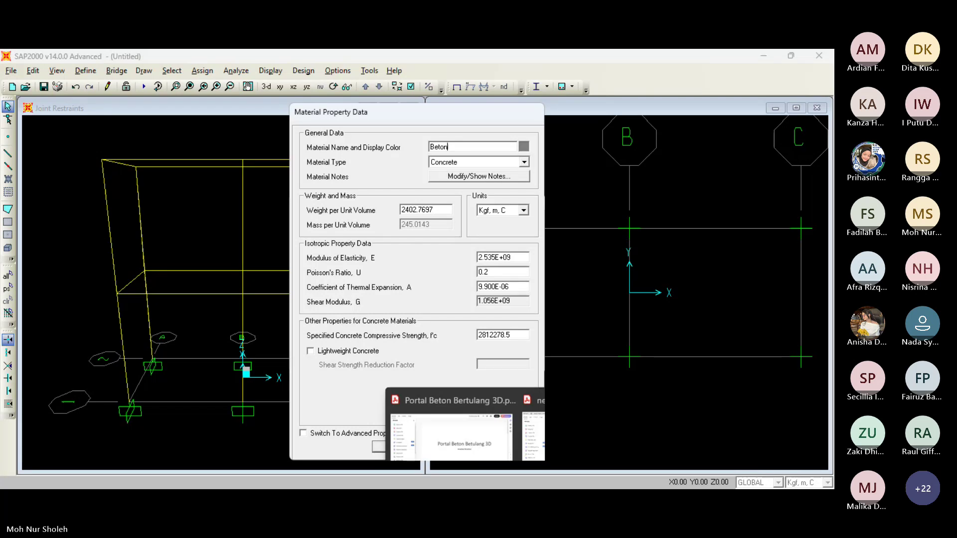
- Consult the reference document and set the Beton material's weight per unit volume to 2400 in Kgf, m, C units
click(514, 472)
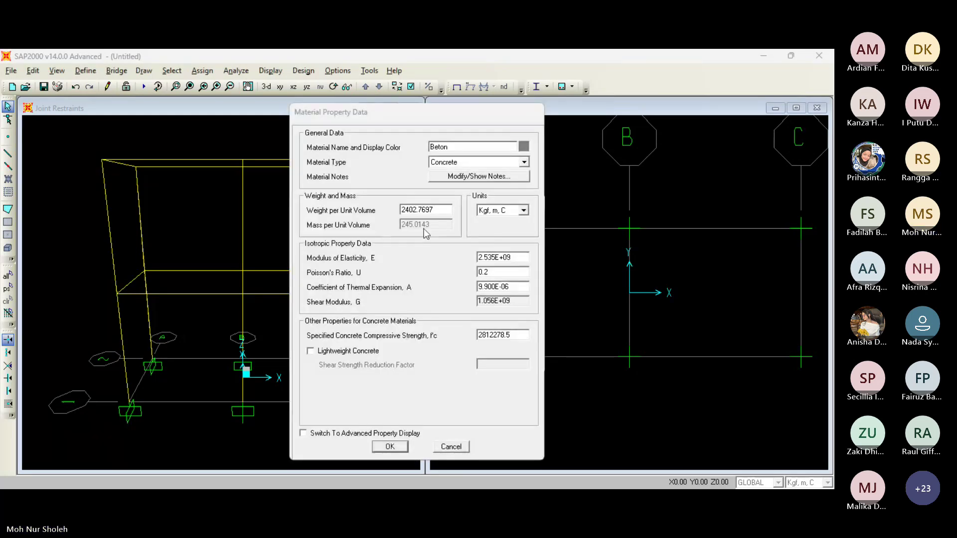
double_click(425, 209)
text(2400)
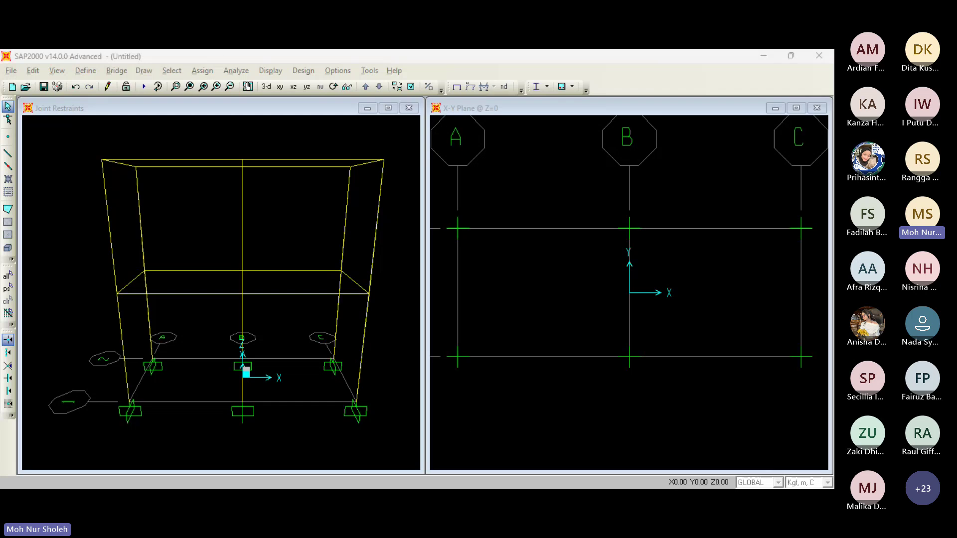
key(alt+Tab)
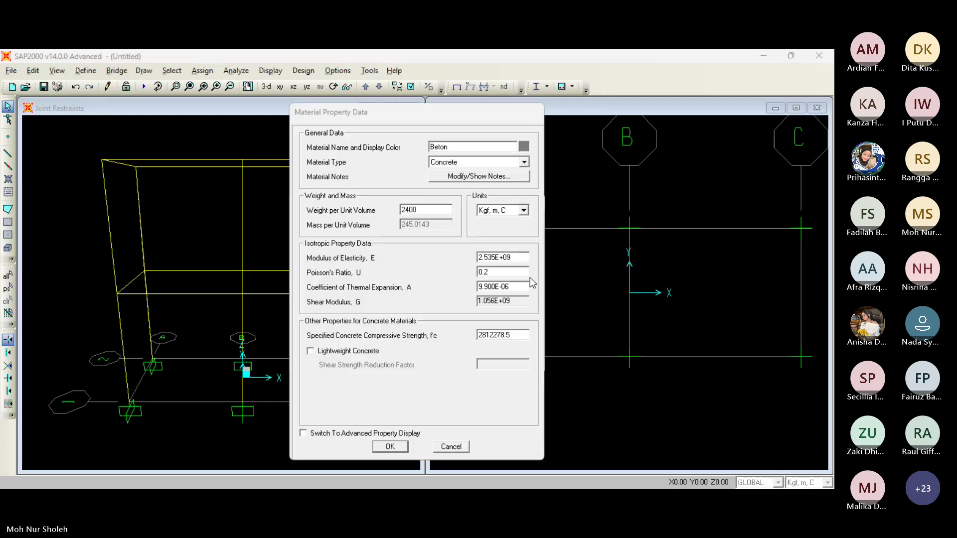
- Switch the material data units to N, mm, C and set the specified concrete compressive strength to 25
click(524, 210)
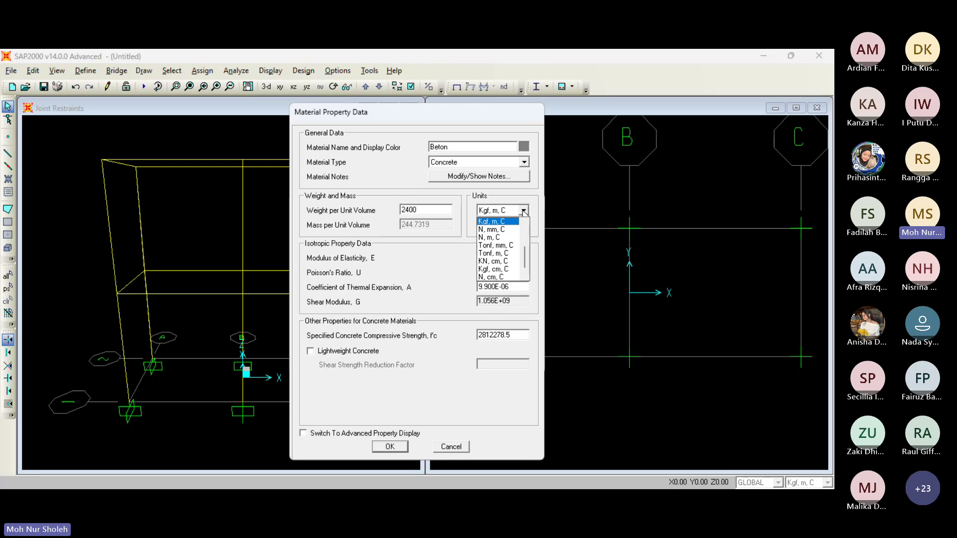
click(508, 229)
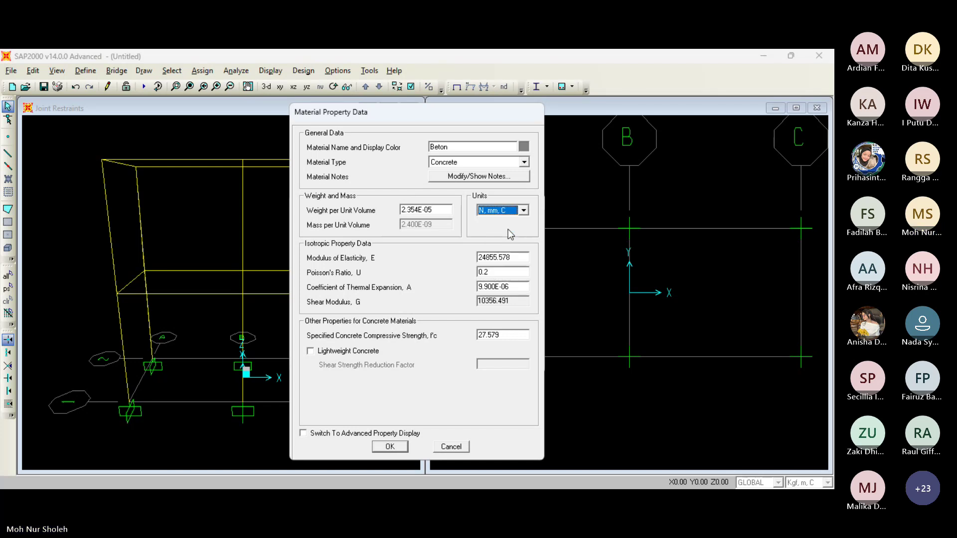
double_click(509, 336)
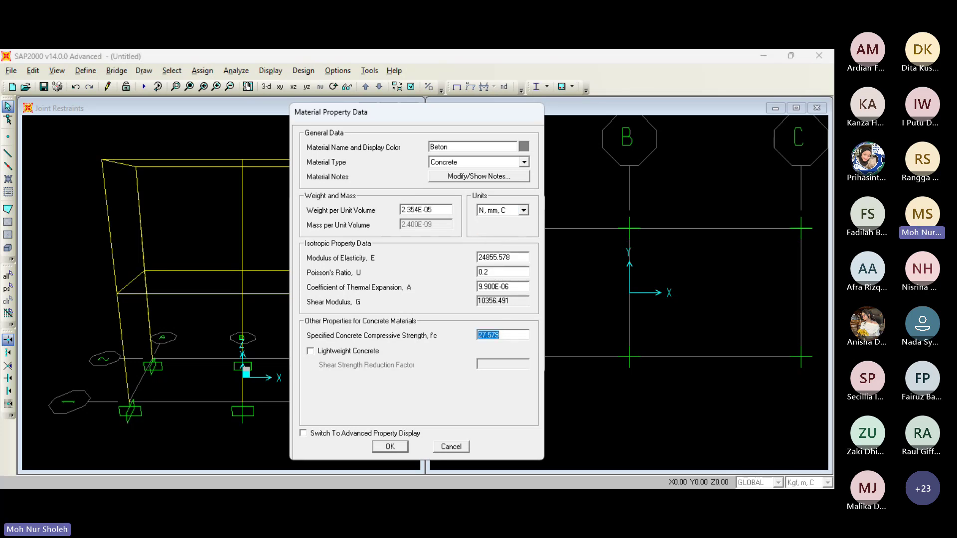
key(alt+Tab)
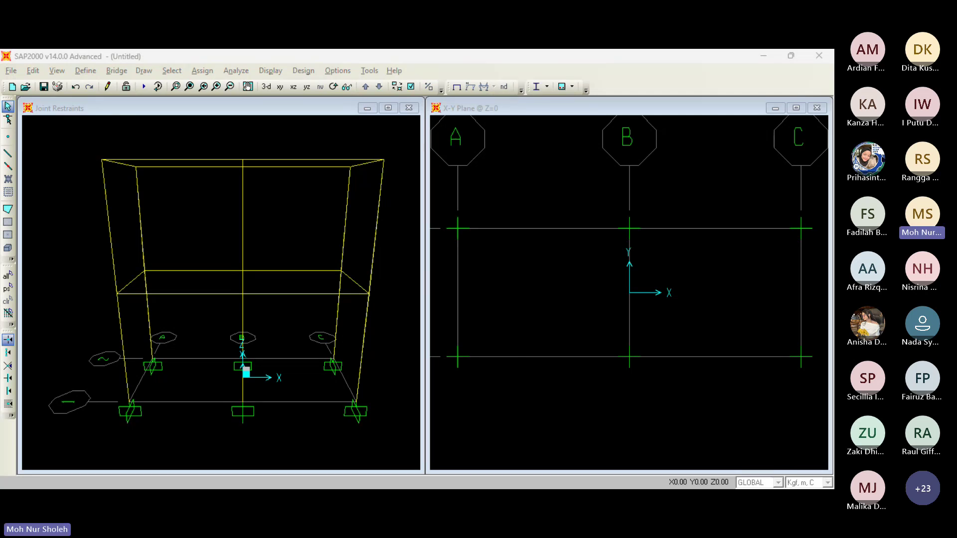
key(alt+Tab)
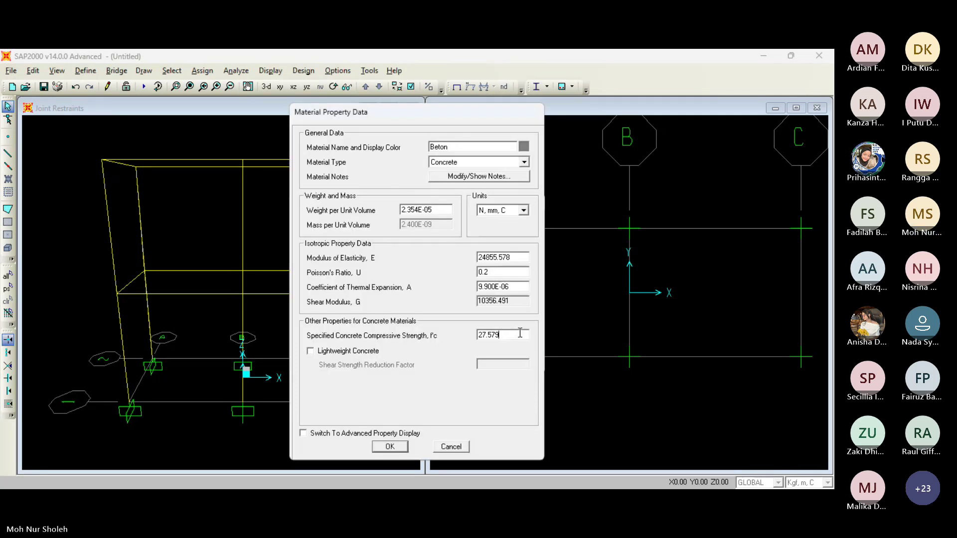
text(25)
- Check the modulus formula in the reference document and set the modulus of elasticity to 4700*SQR(25)
double_click(519, 257)
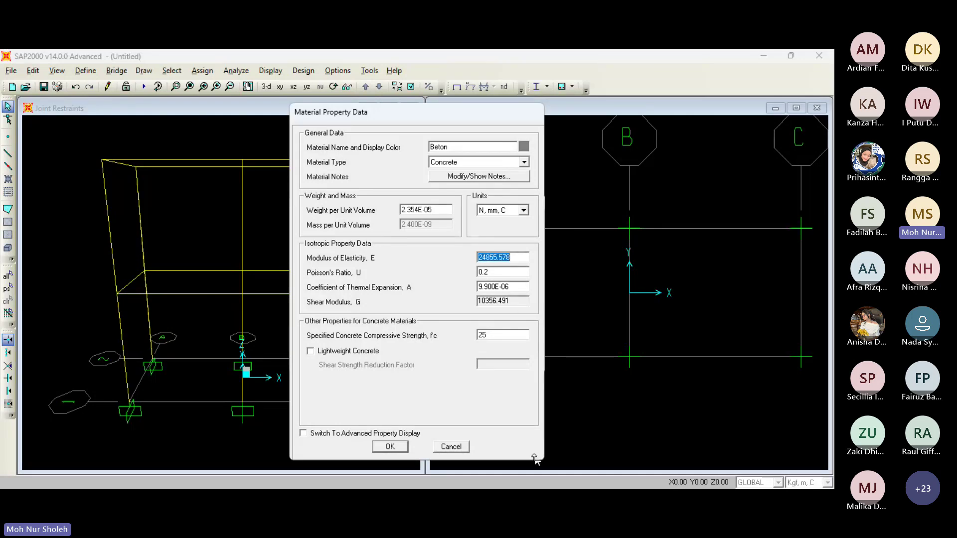
key(Return)
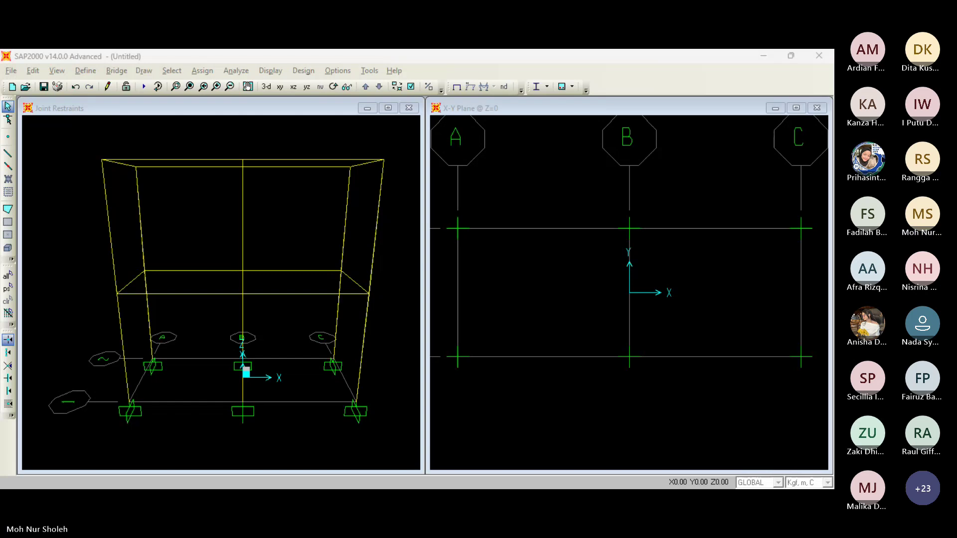
key(alt+Tab)
drag(517, 258, 442, 280)
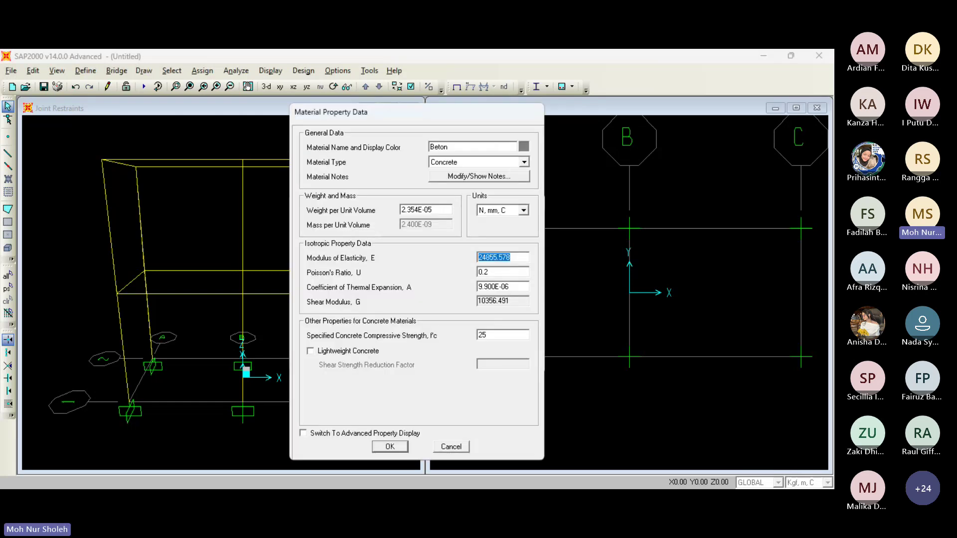
mouse_move(500, 432)
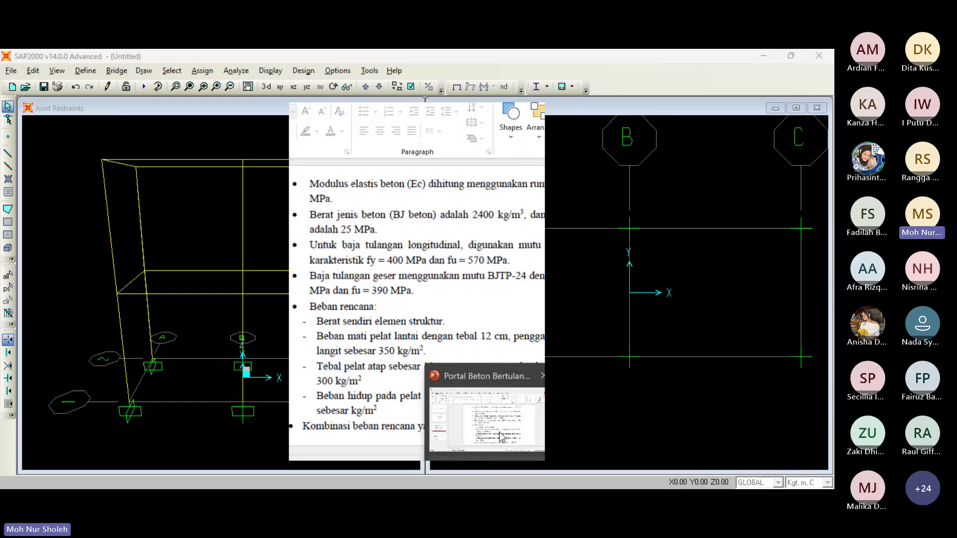
text(47)
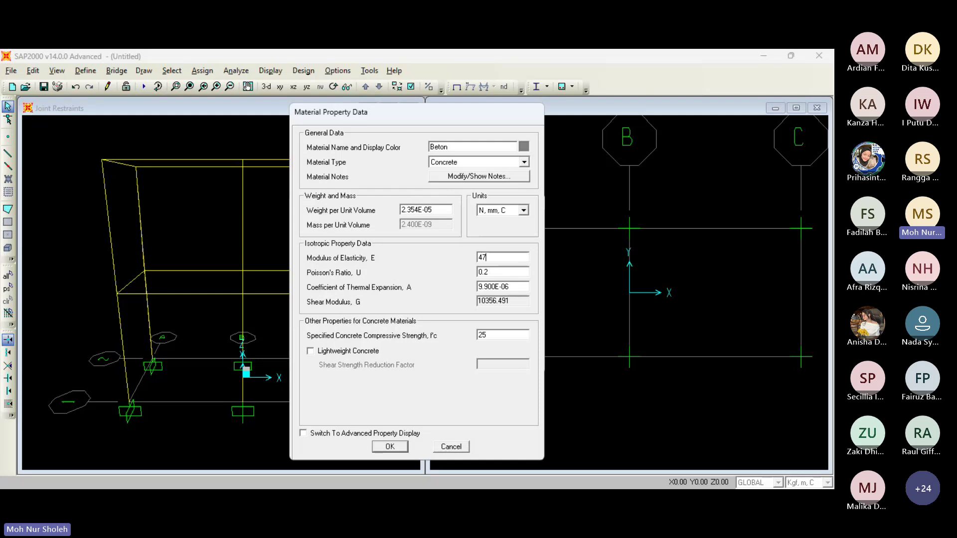
text(00)
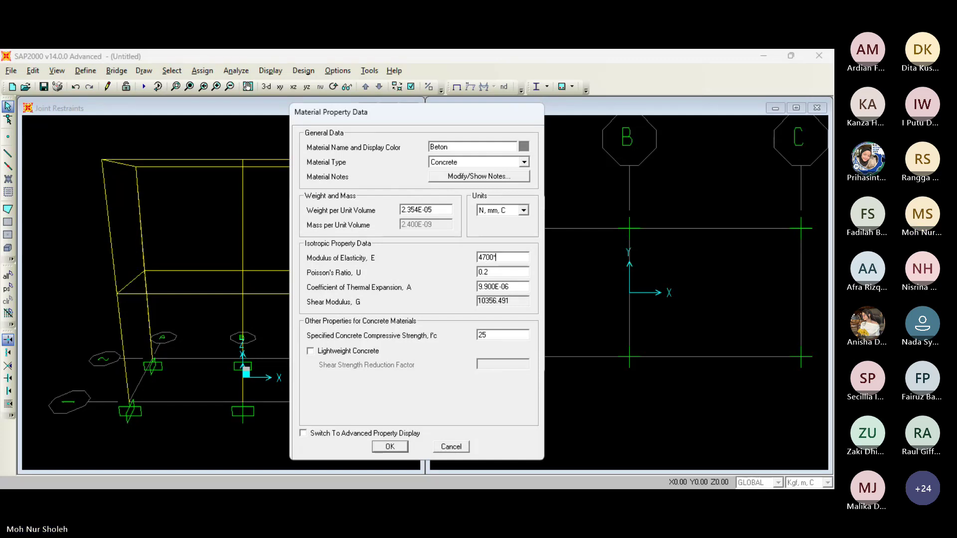
text(*SQR(25)
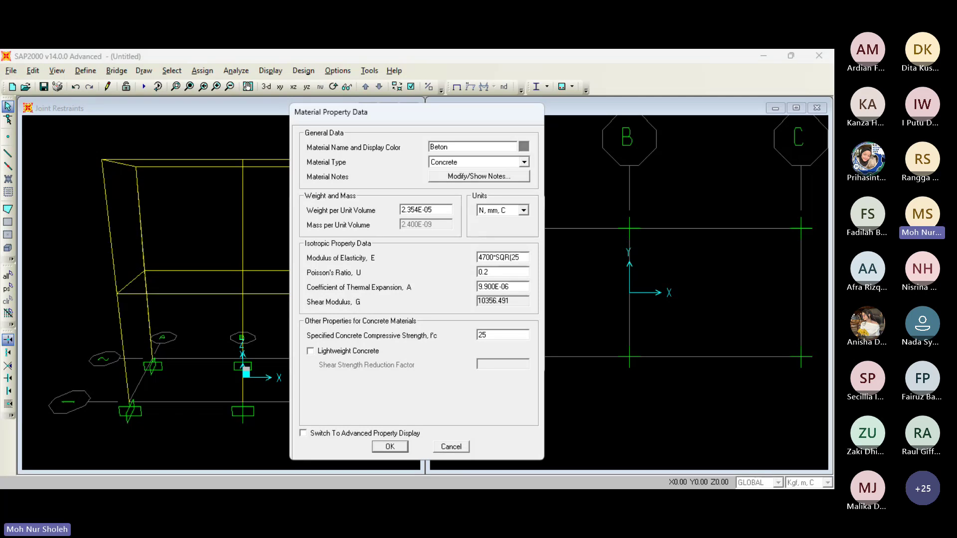
text())
key(Return)
key(Return)
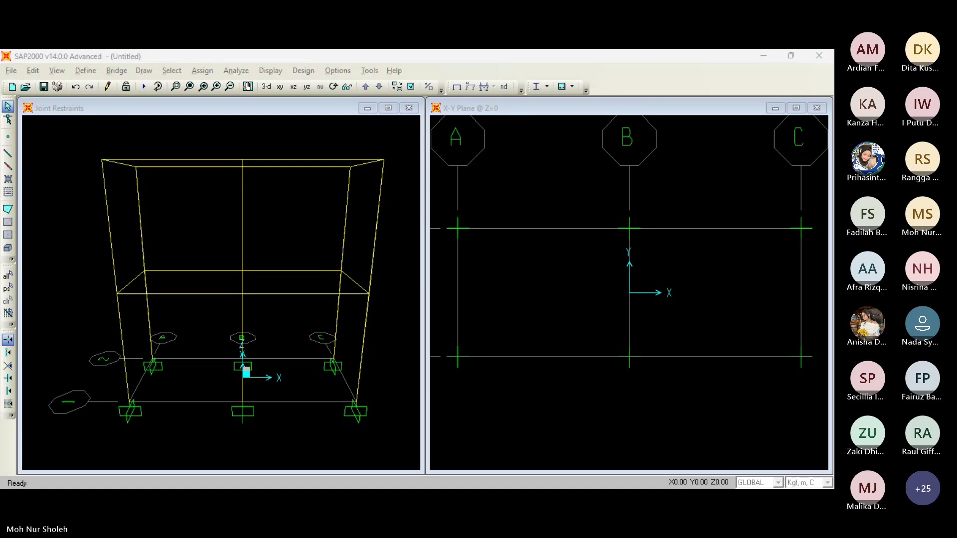
- Switch the Beton material's data units back to Kgf, m, C and accept the material definition
click(524, 210)
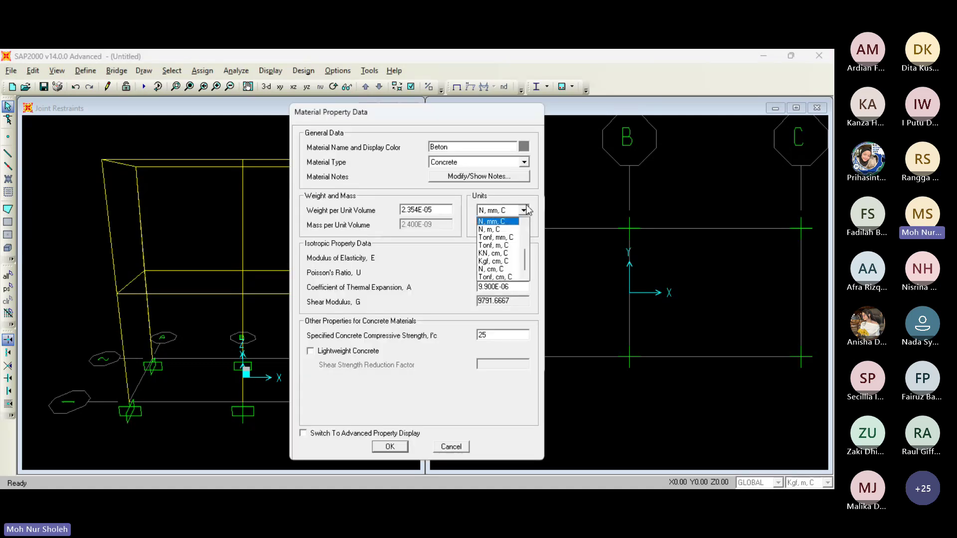
click(493, 261)
click(524, 209)
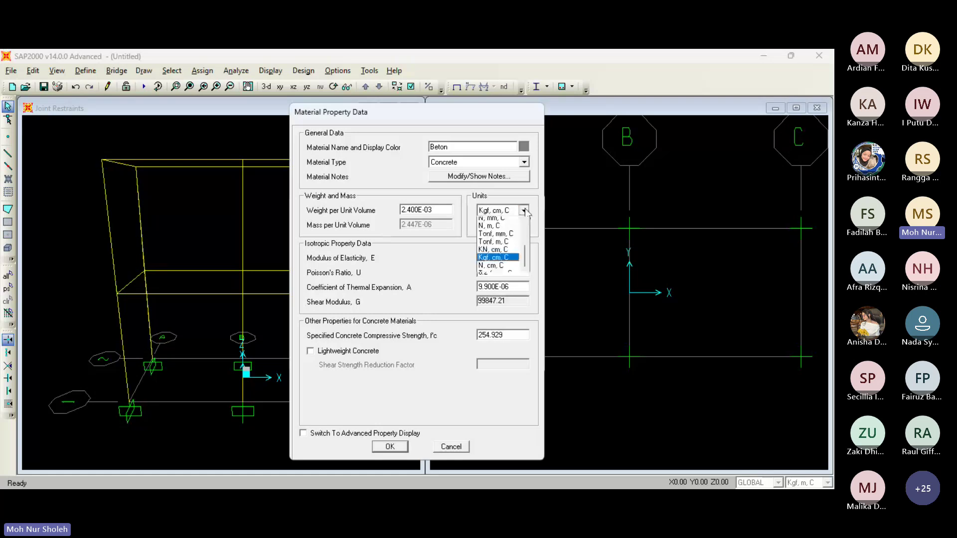
scroll(503, 262, up, 3)
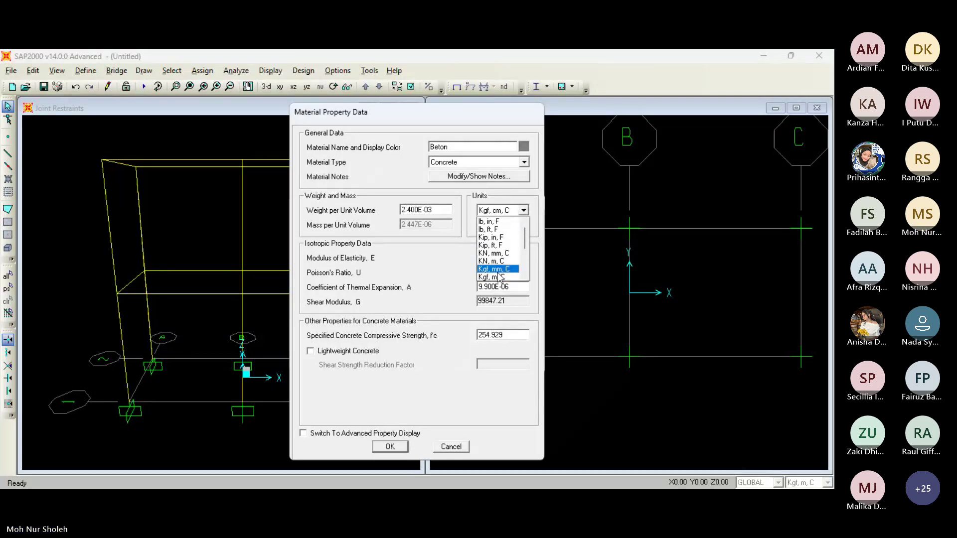
click(499, 277)
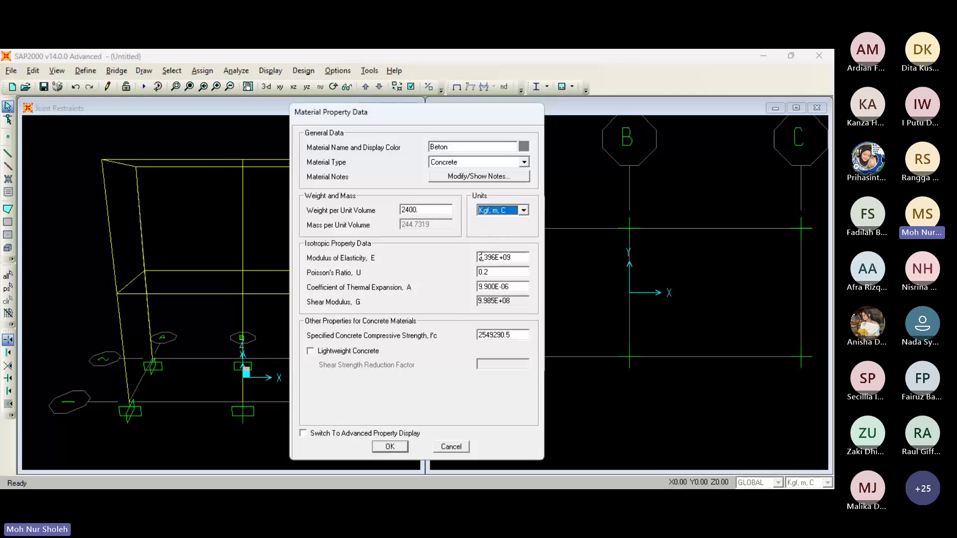
click(388, 447)
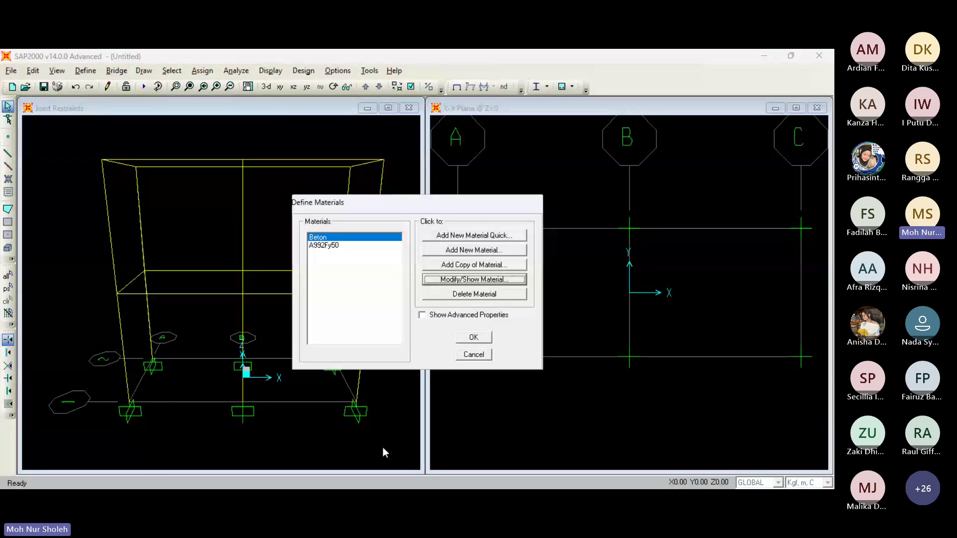
- Add a new material of type Rebar and name it BJTD-40
click(474, 252)
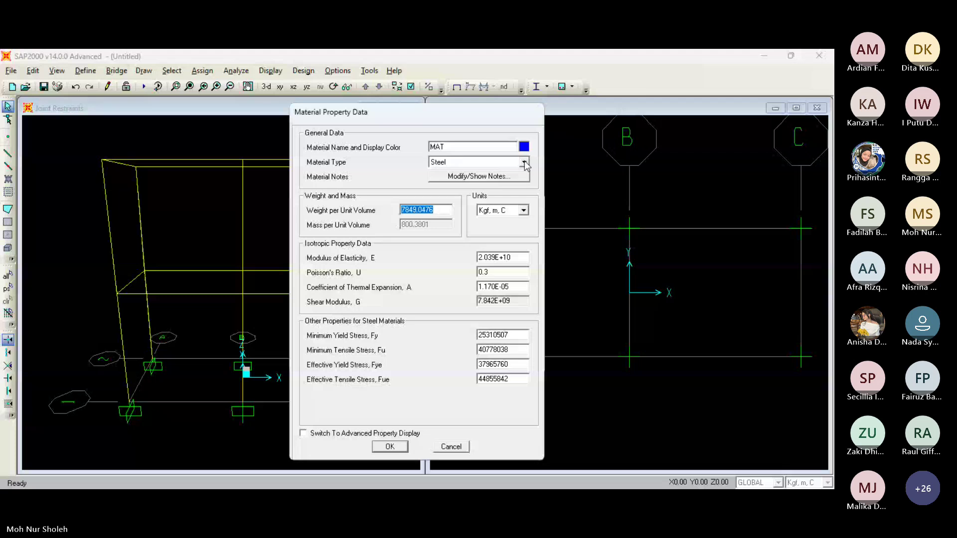
click(524, 163)
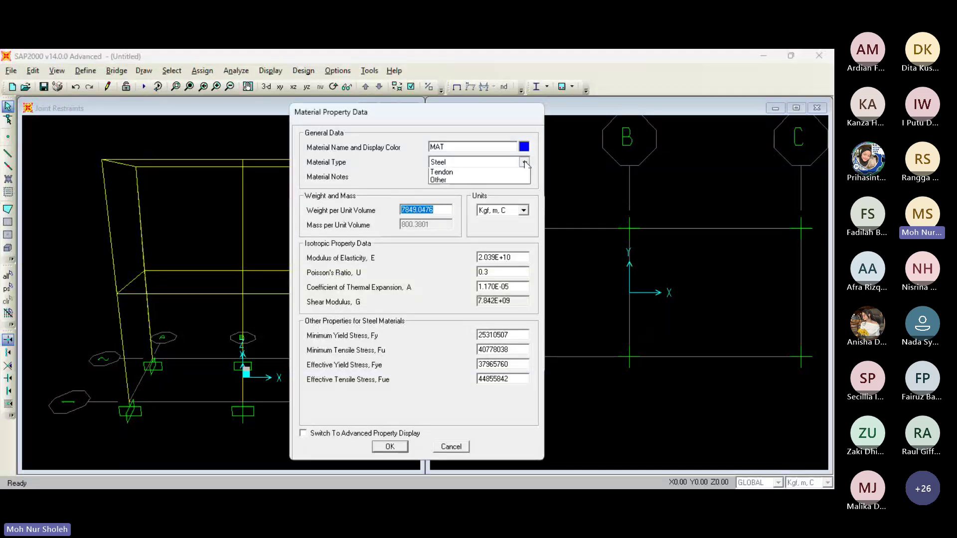
click(452, 205)
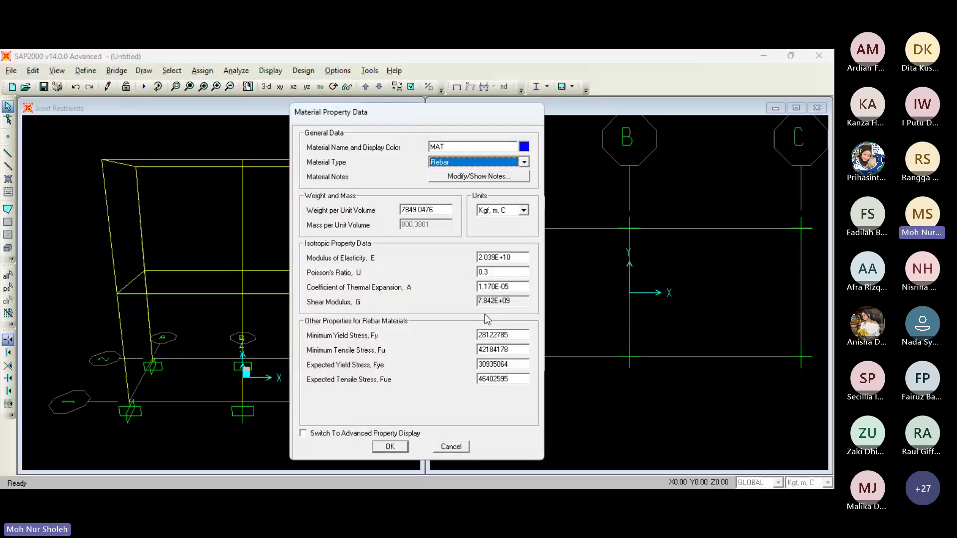
click(490, 474)
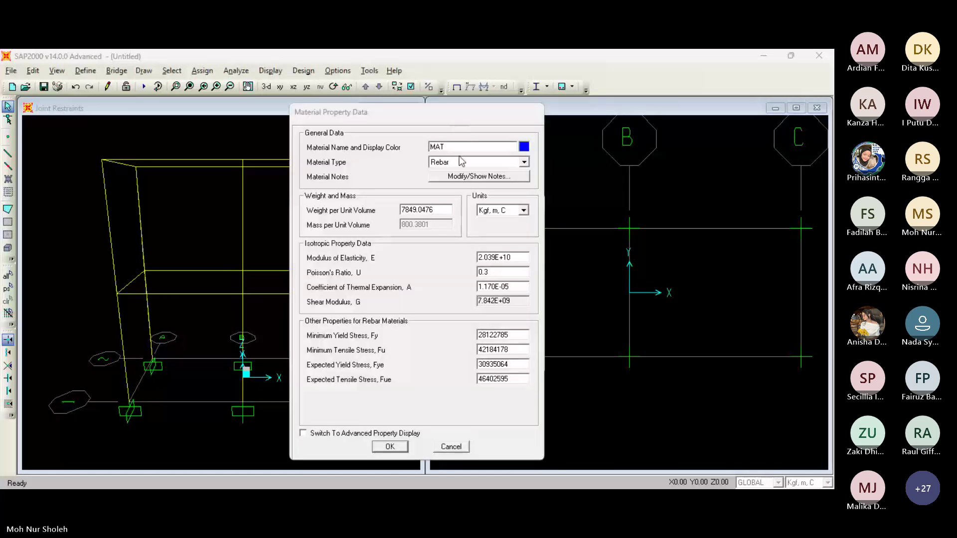
text(BJTD)
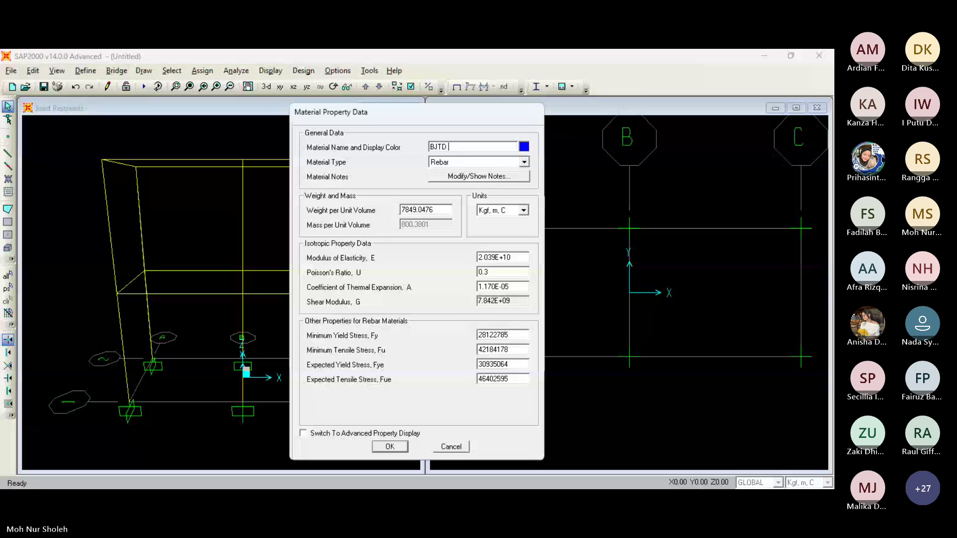
text( 40)
key(Left)
key(Left)
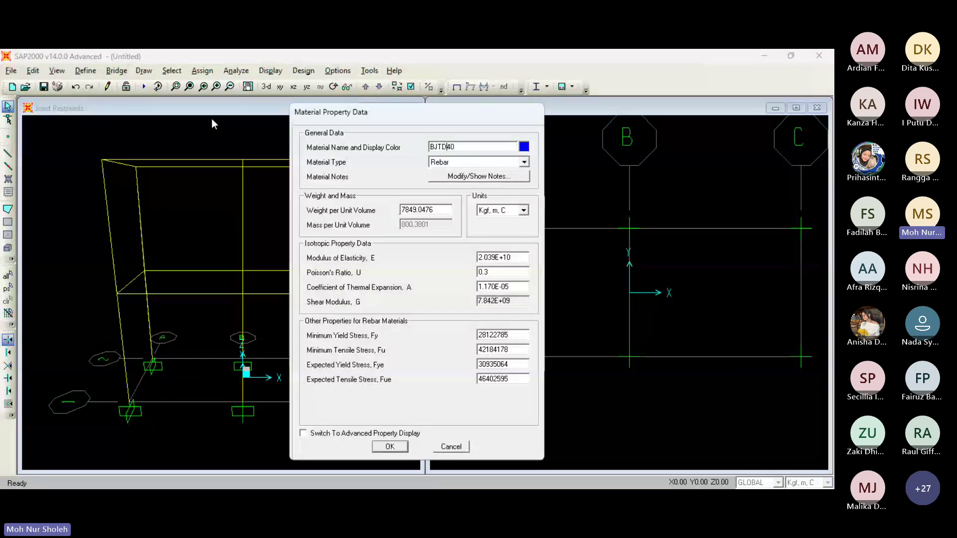
key(BackSpace)
text(-)
key(Return)
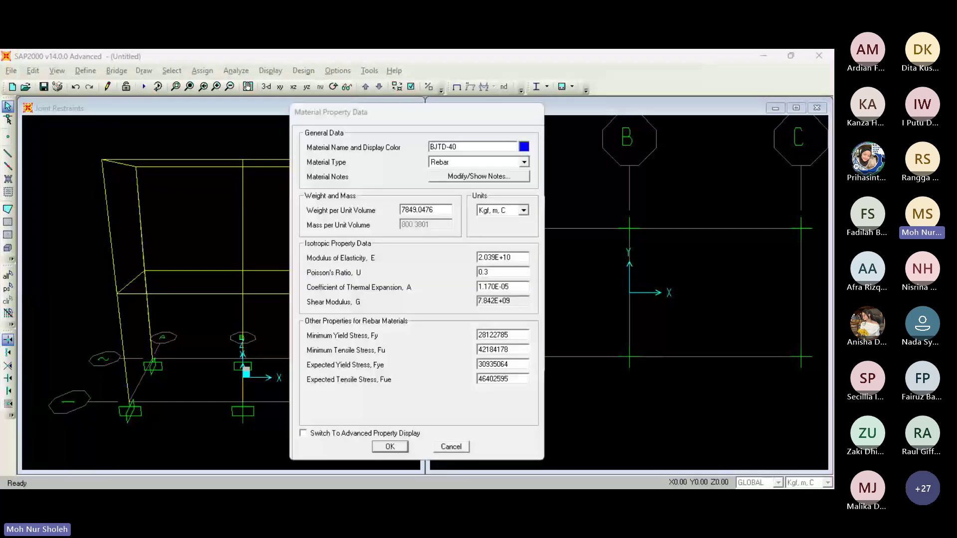
- Switch the BJTD-40 material's units to N, mm, C and set its minimum yield stress Fy to 400
click(523, 210)
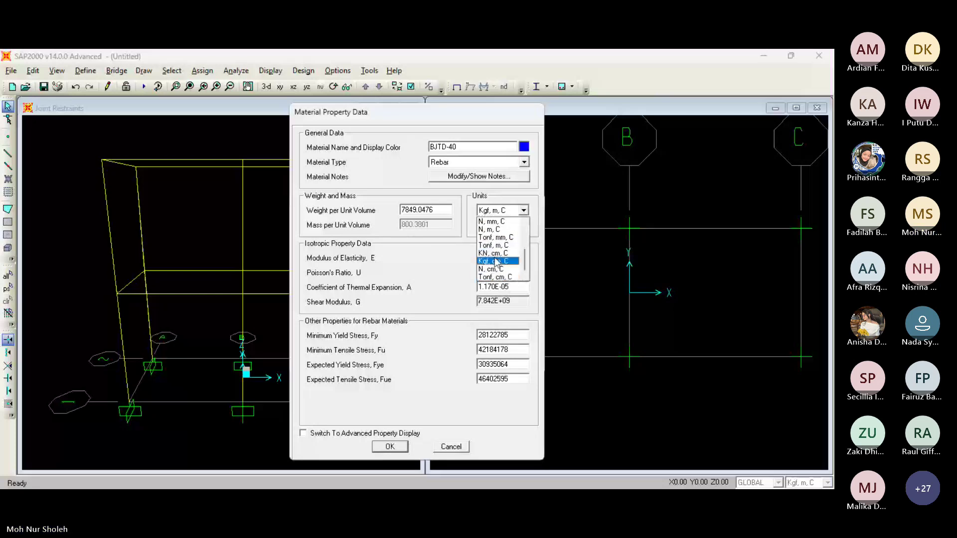
click(490, 221)
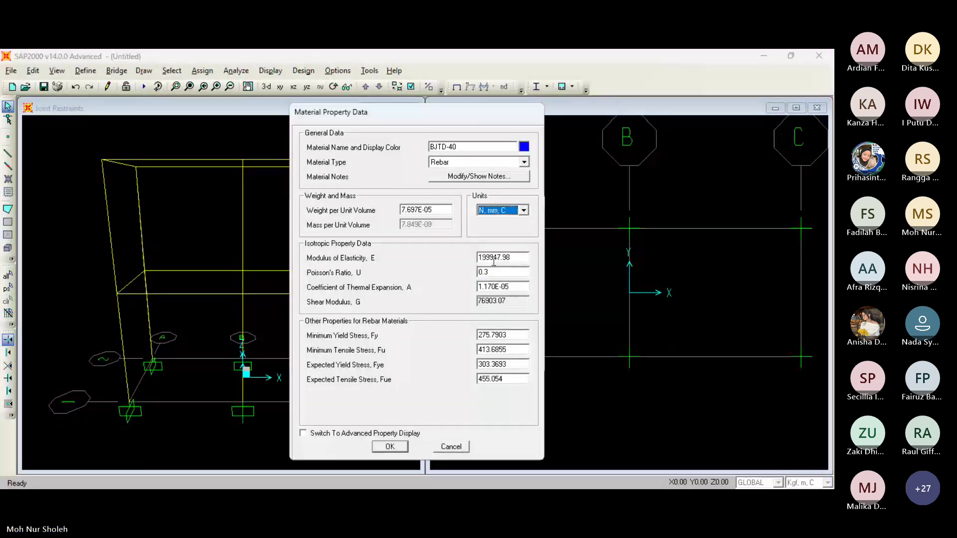
double_click(510, 336)
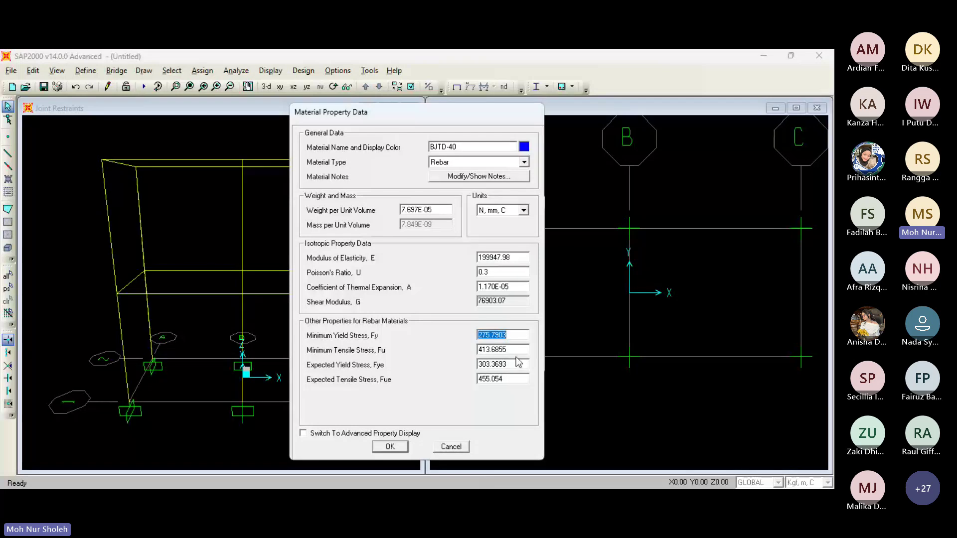
text(400)
- Set BJTD-40's minimum tensile stress Fu to 570, expected yield stress Fye to 400 and expected tensile stress Fue to 570
mouse_move(541, 503)
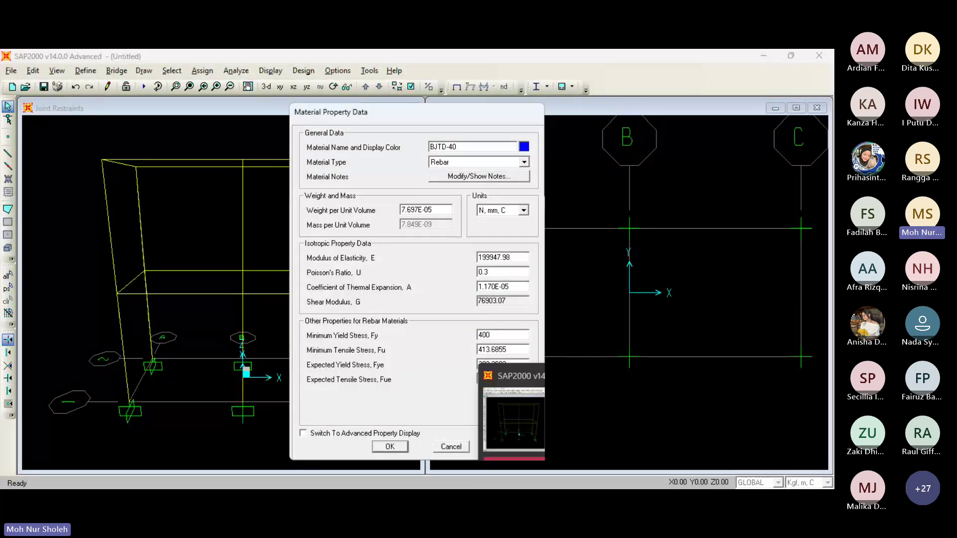
click(498, 502)
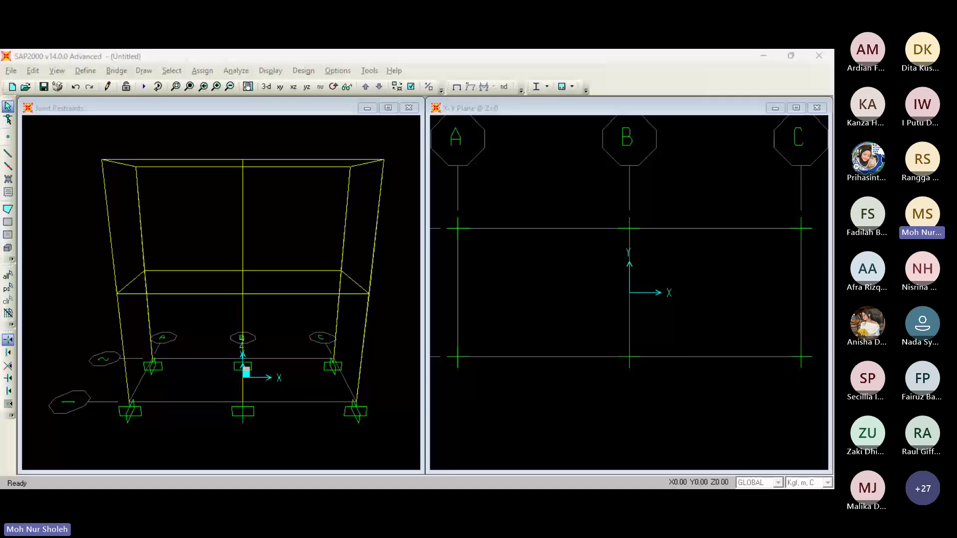
double_click(516, 350)
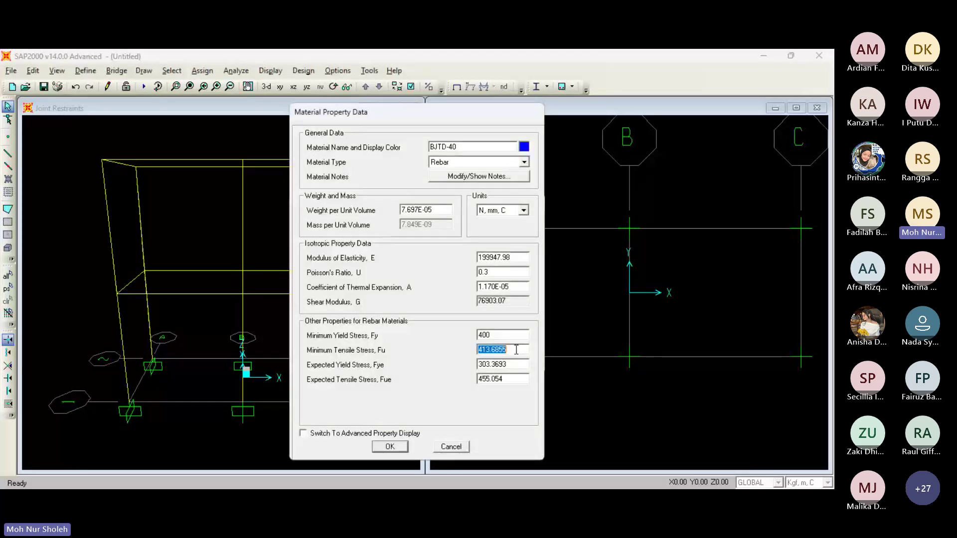
text(570)
double_click(511, 366)
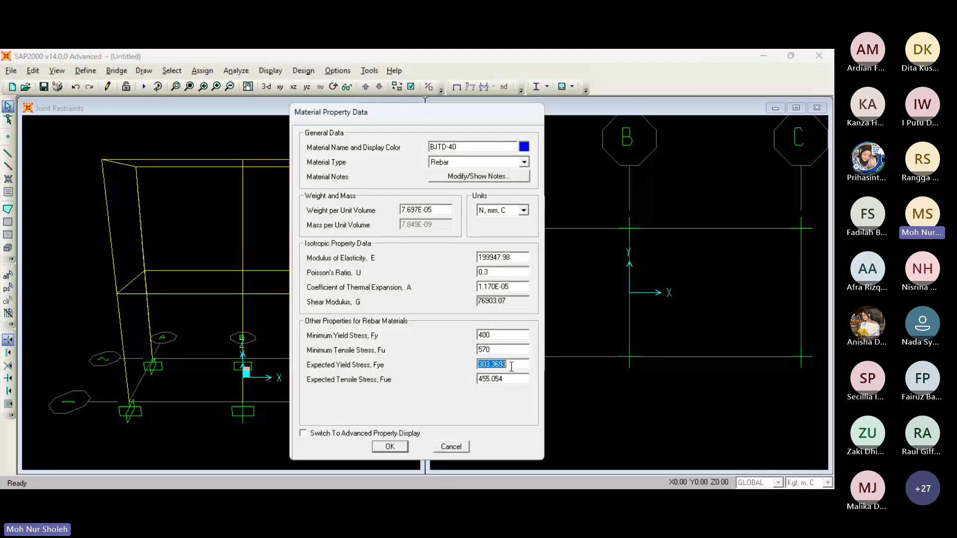
text(400)
double_click(513, 380)
text(570)
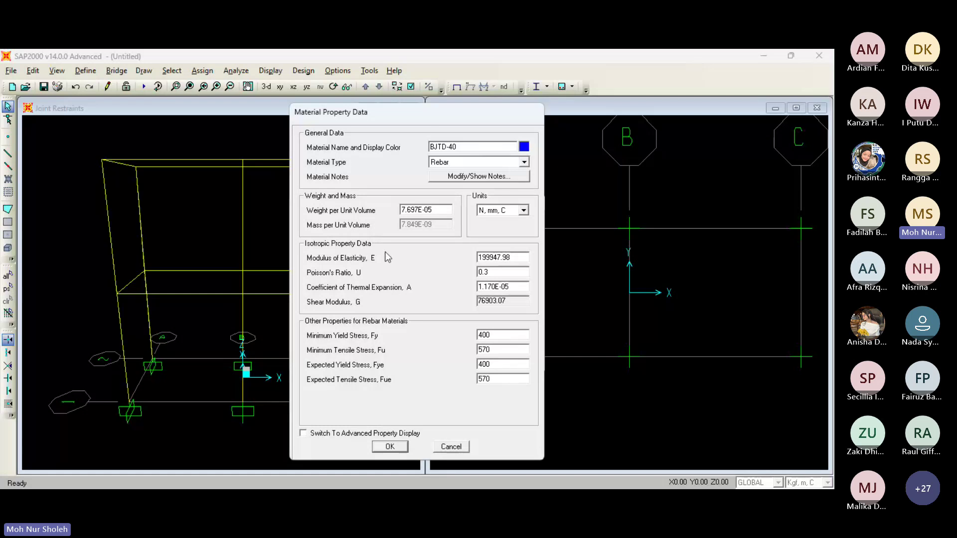
- Set BJTD-40's modulus of elasticity to 200000 and accept the material definition
double_click(521, 257)
text(200000)
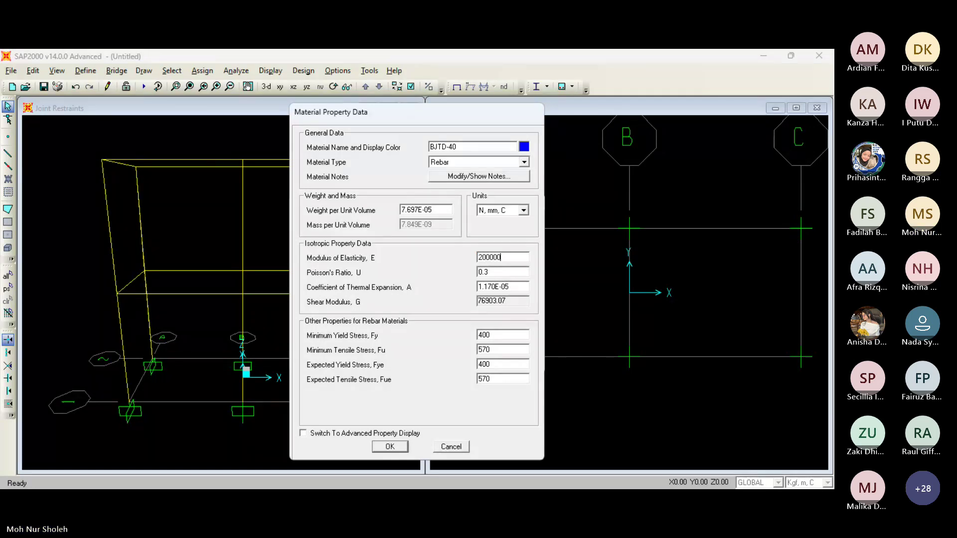
click(389, 447)
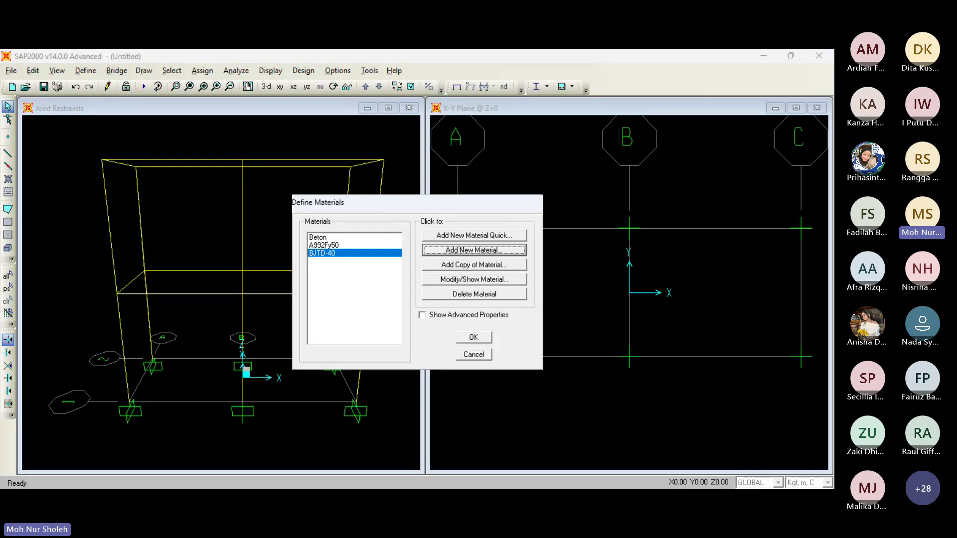
click(473, 337)
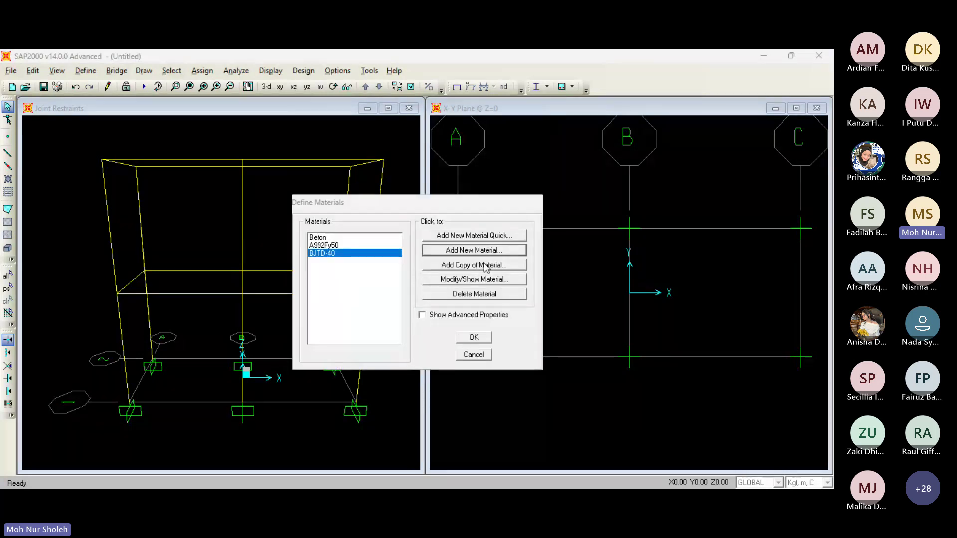
- Add a copy of the BJTD-40 rebar material and name it BJTP-24
click(483, 265)
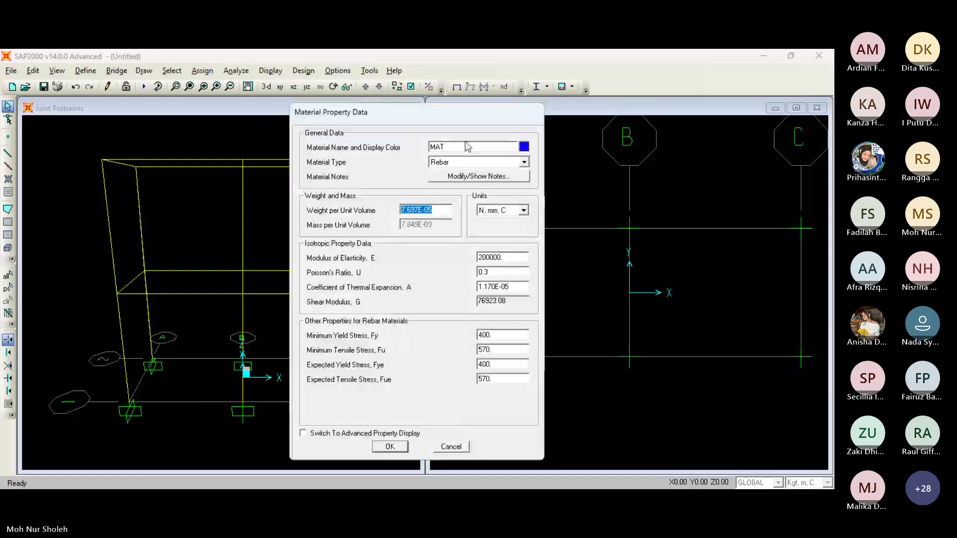
drag(466, 148, 392, 151)
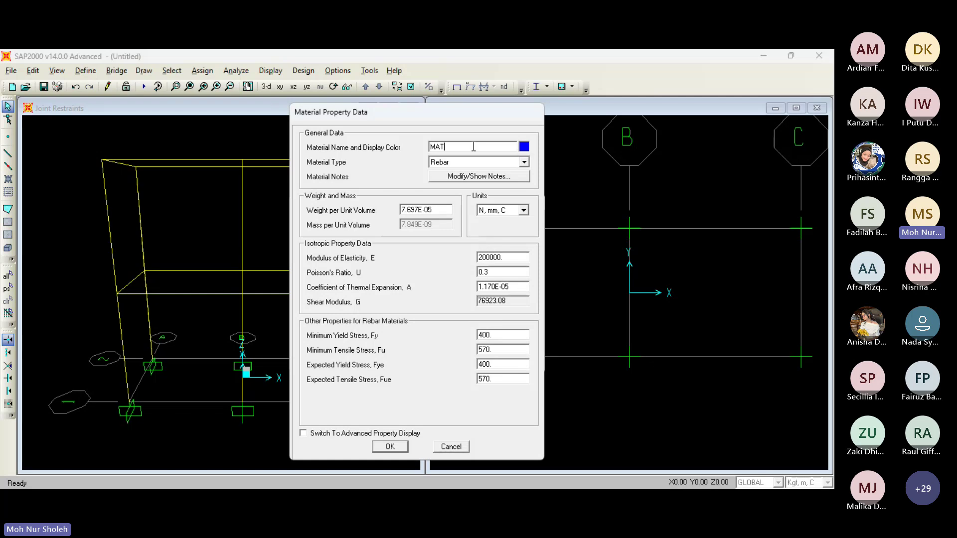
drag(472, 146, 384, 145)
text(b)
key(BackSpace)
text(B)
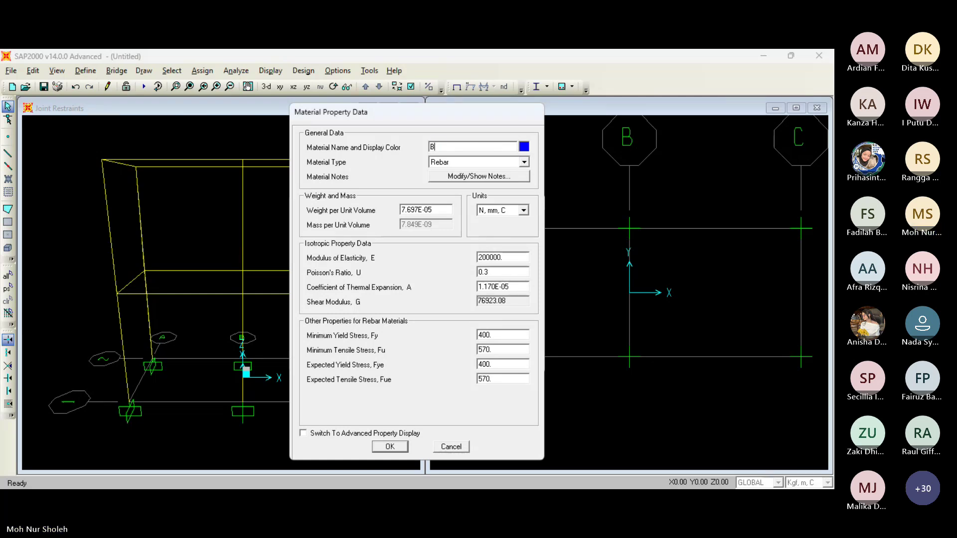
text(JTP)
key(Return)
click(489, 147)
text(-24)
- Set BJTP-24's minimum yield stress Fy to 240 and minimum tensile stress Fu to 390, keeping N, mm, C units
click(523, 210)
click(438, 274)
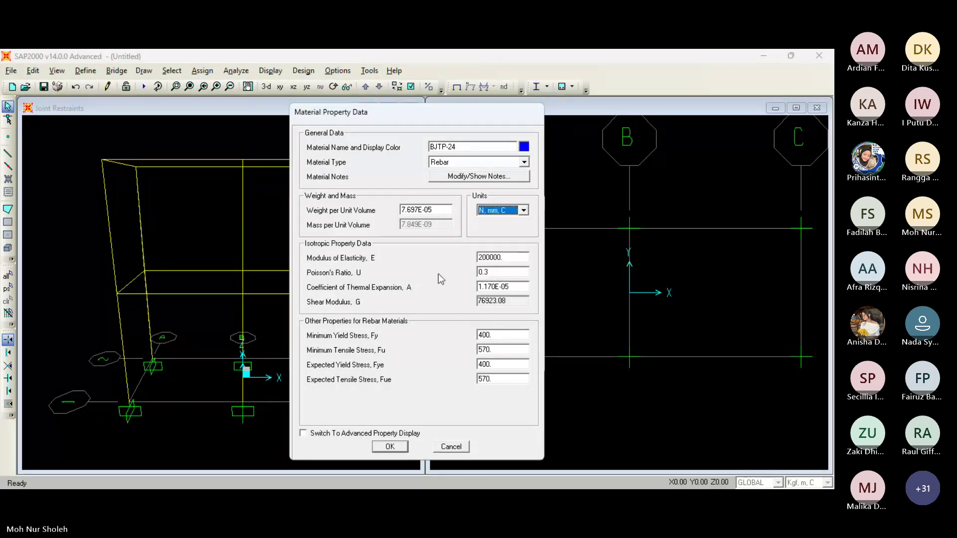
click(502, 335)
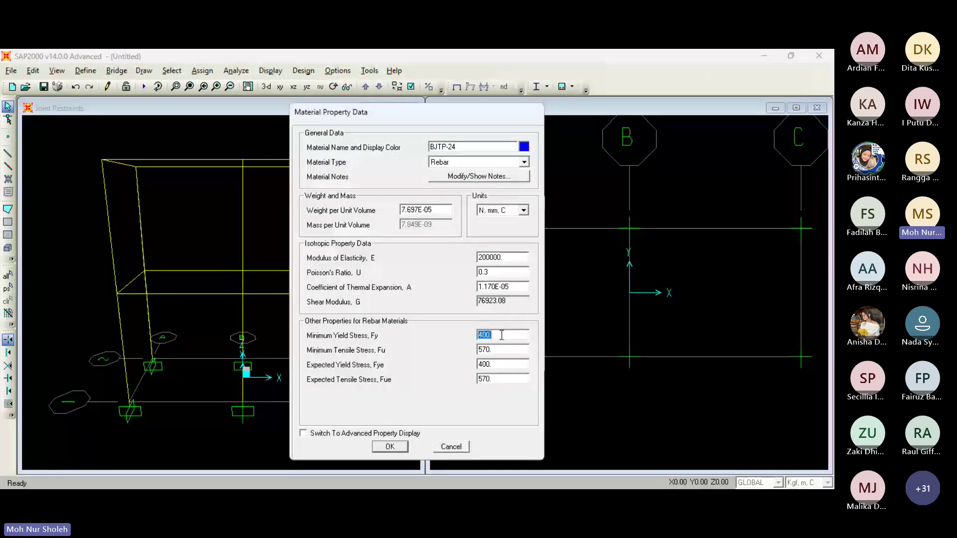
key(Return)
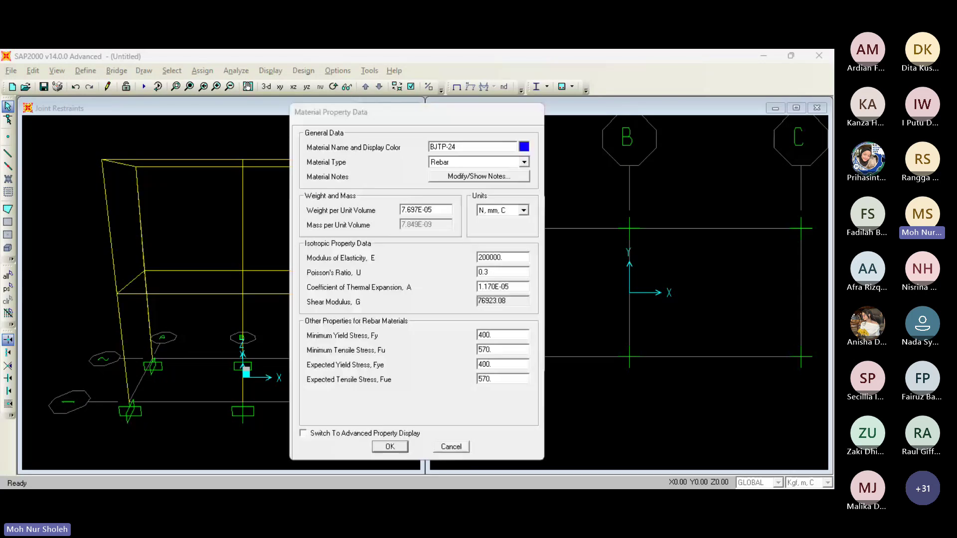
text(2)
mouse_move(495, 336)
mouse_down()
mouse_move(448, 333)
mouse_move(498, 351)
mouse_move(488, 352)
mouse_up()
text(40)
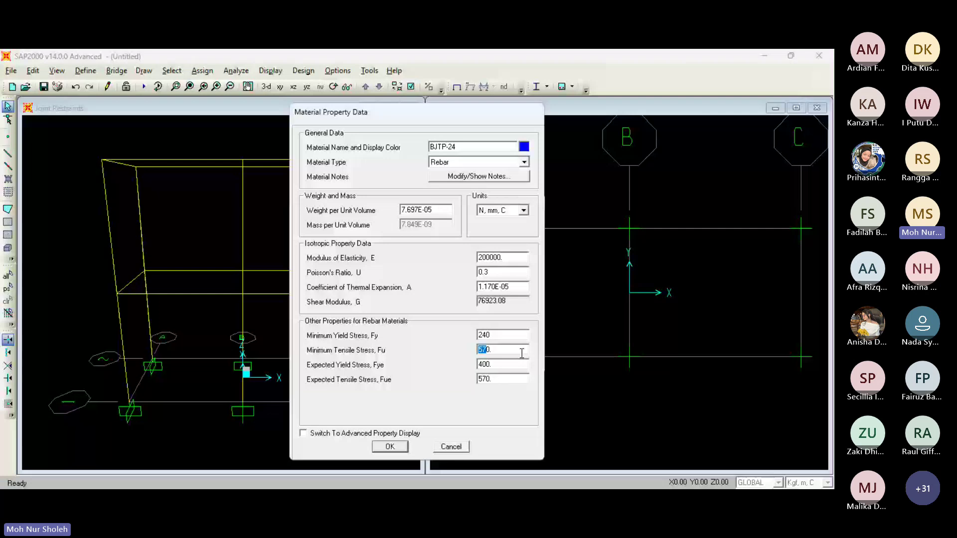
drag(522, 353, 422, 352)
text(390)
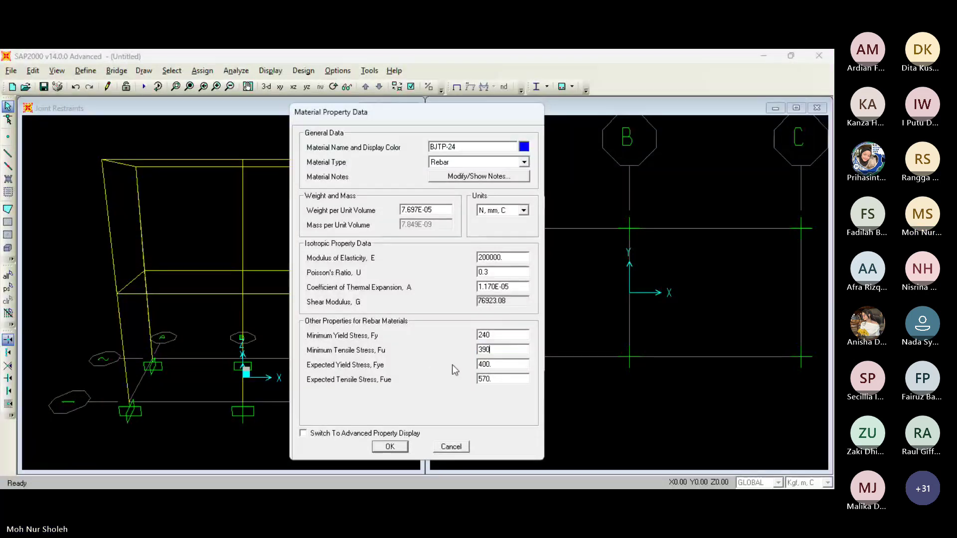
key(Tab)
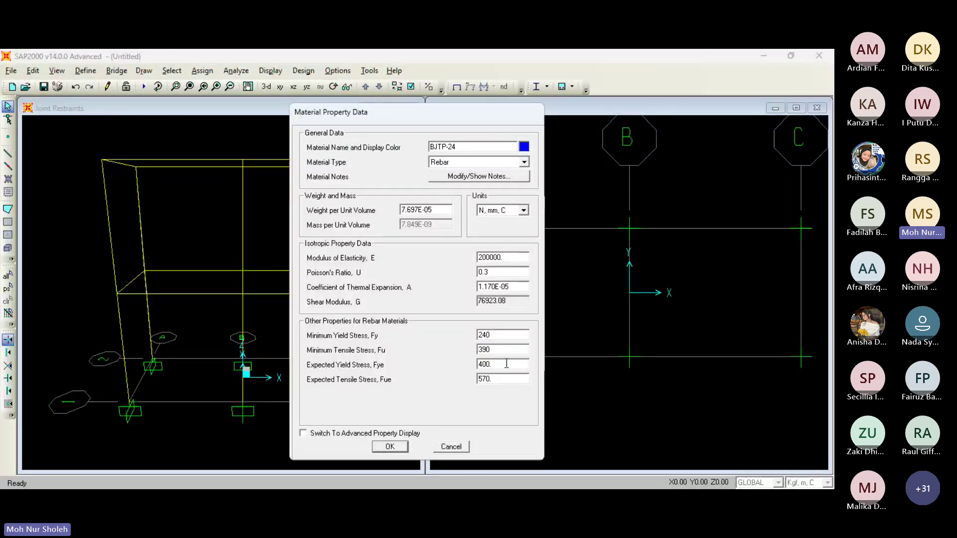
- Set BJTP-24's expected yield stress Fye to 240 and expected tensile stress Fue to 390
double_click(507, 364)
text(240)
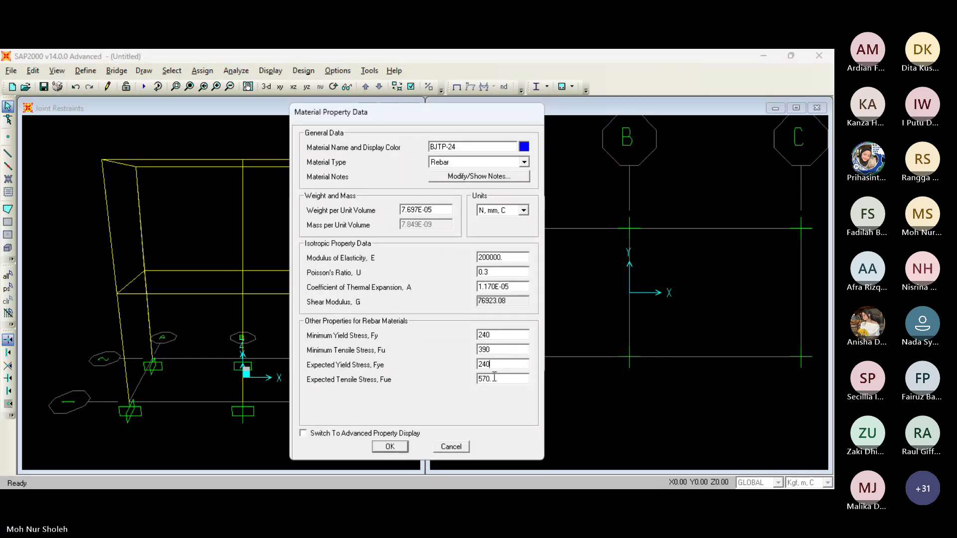
double_click(495, 378)
text(3)
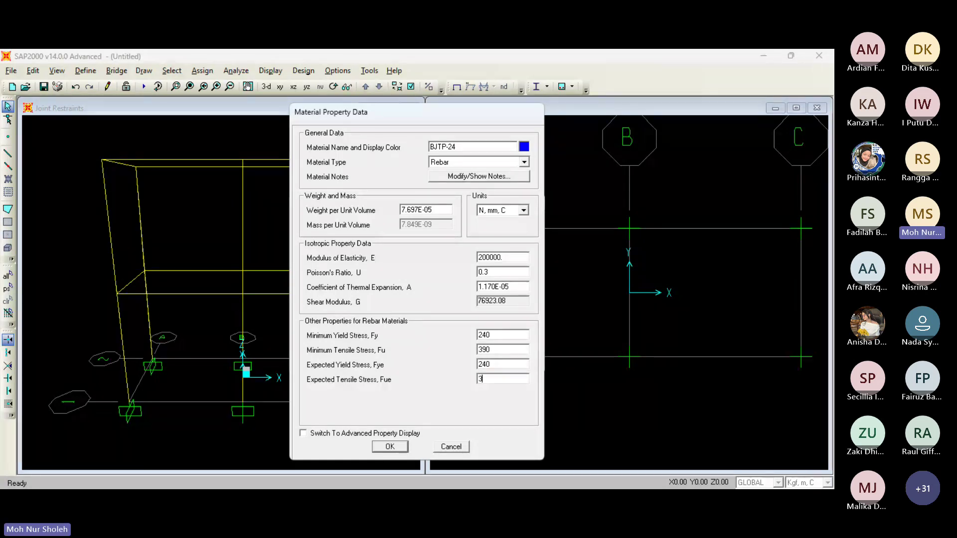
text(90)
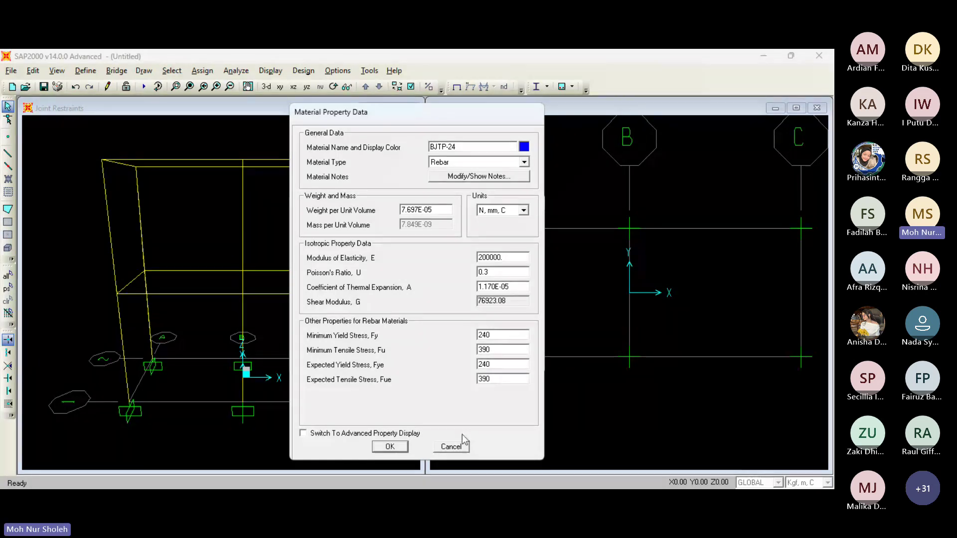
- Accept the BJTP-24 material definition and finish defining the materials
click(389, 447)
click(473, 337)
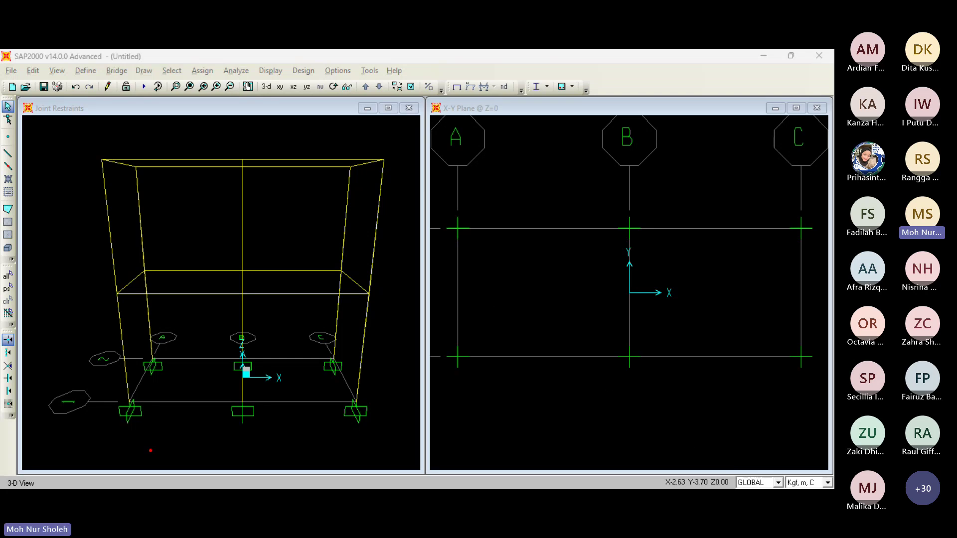
click(151, 450)
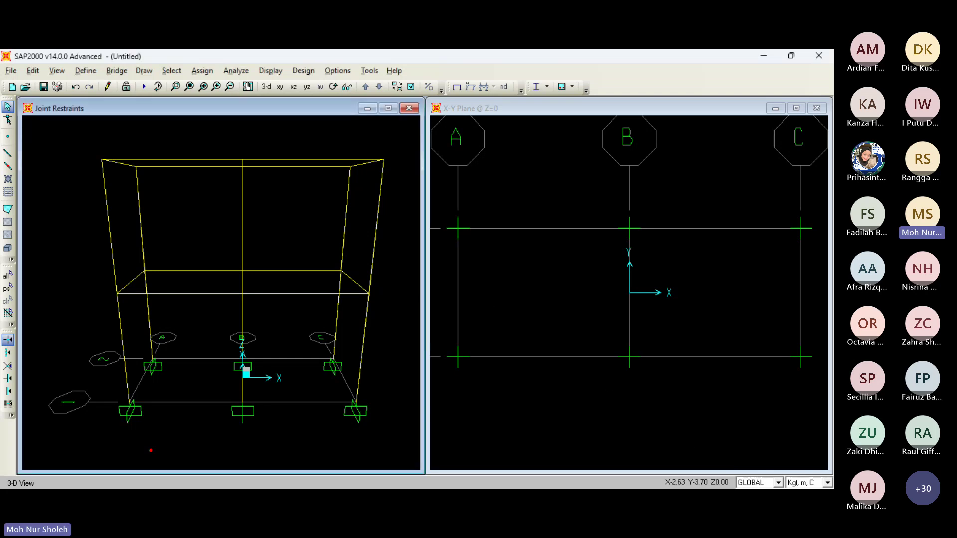
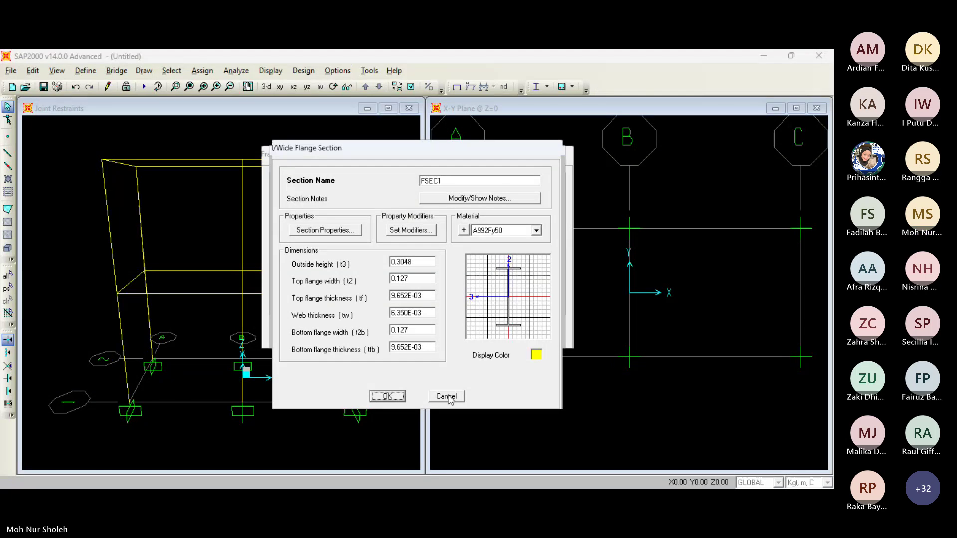
- Leave the wide flange section unchanged, add a rectangular concrete frame section and name it Balok
click(446, 397)
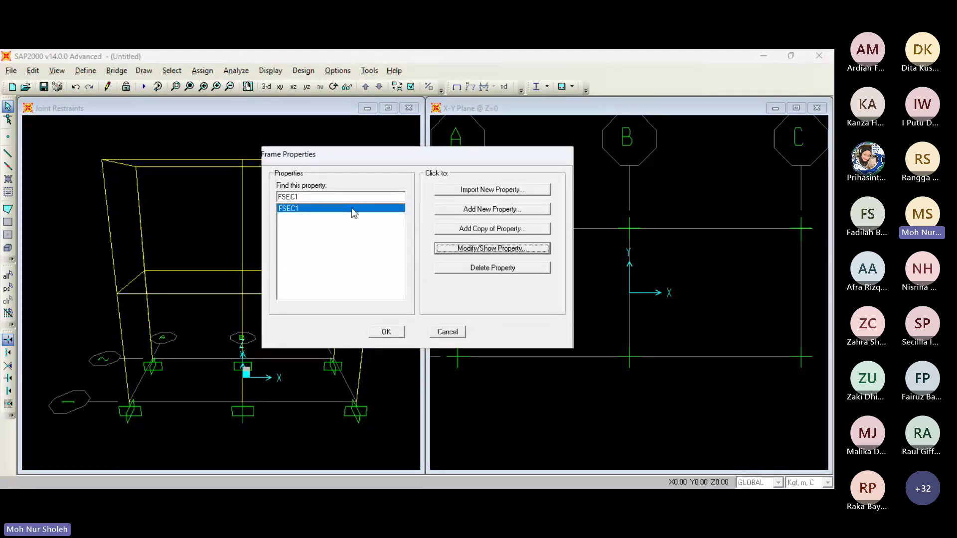
click(488, 209)
click(471, 166)
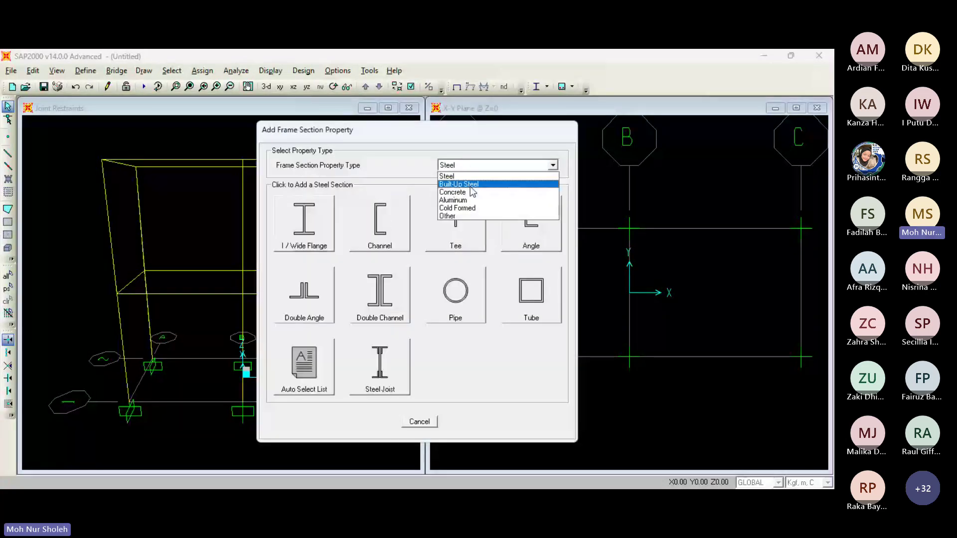
click(470, 192)
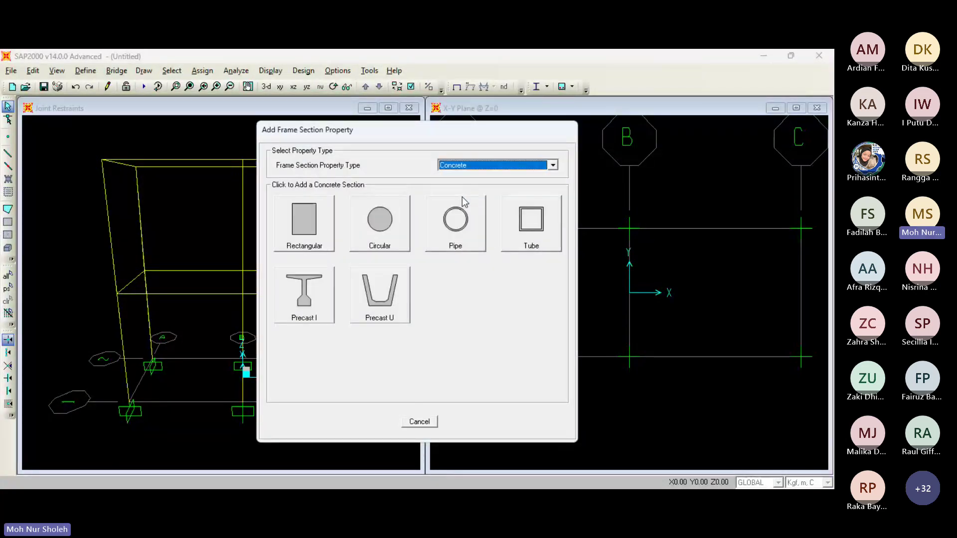
click(310, 219)
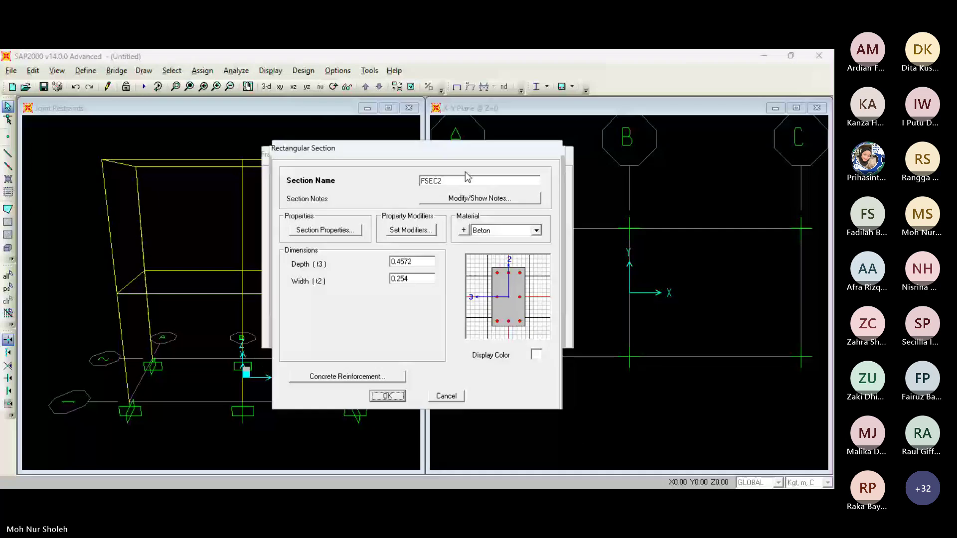
drag(474, 181, 420, 182)
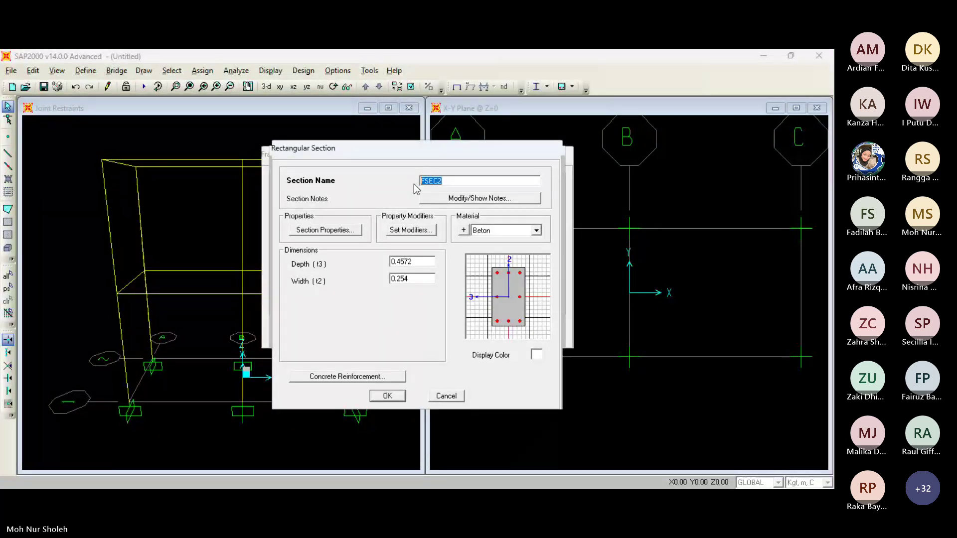
text(Balok)
key(Return)
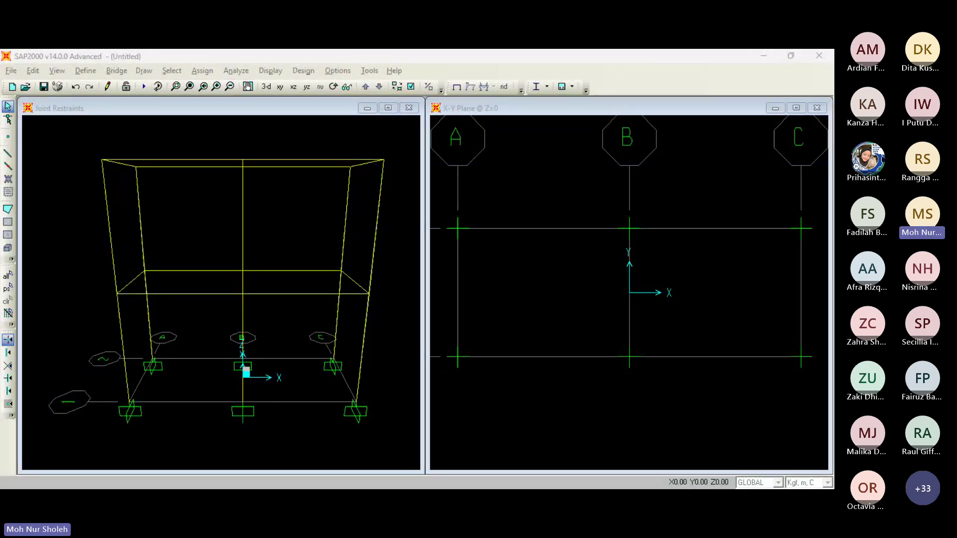
- Set the Balok section's depth (t3) to 0.3 and width (t2) to 0.15
key(alt+Tab)
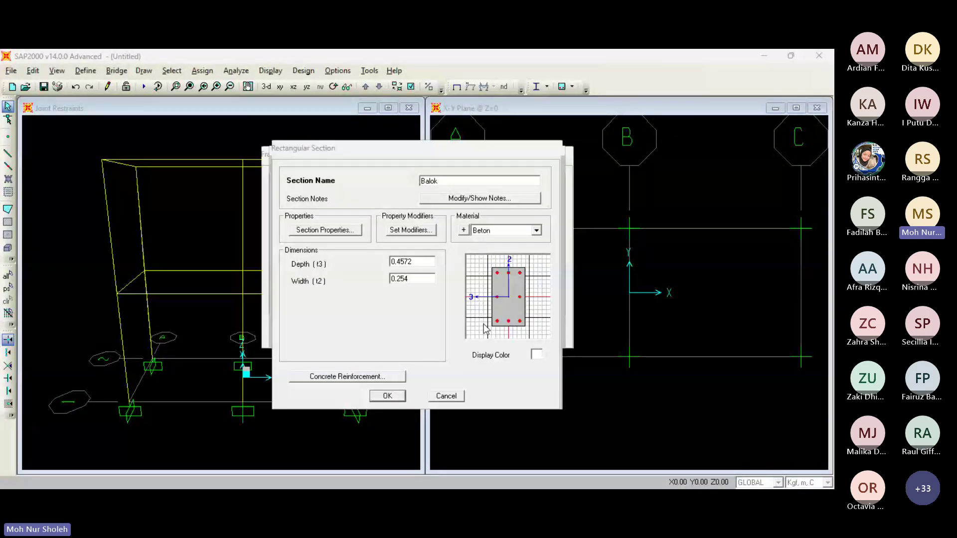
double_click(419, 263)
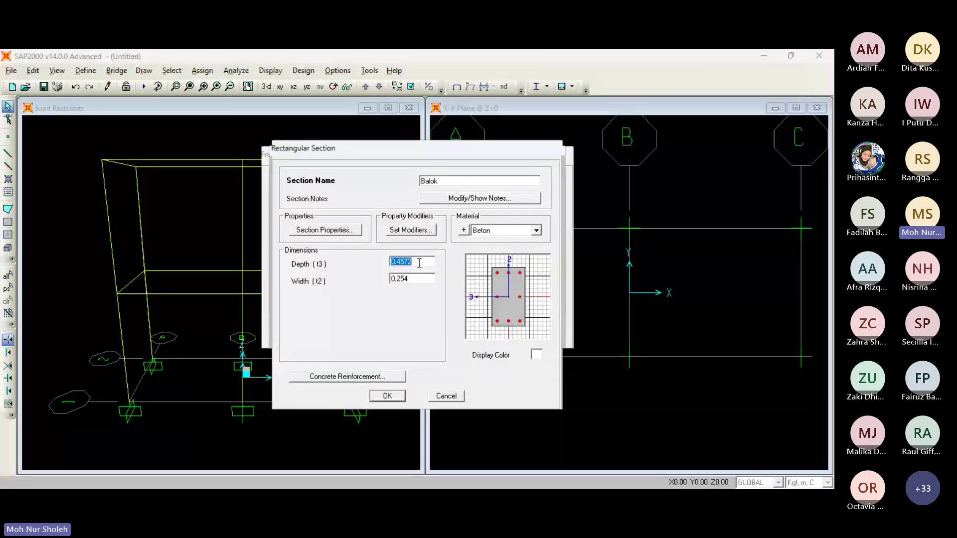
text(0.3)
key(Tab)
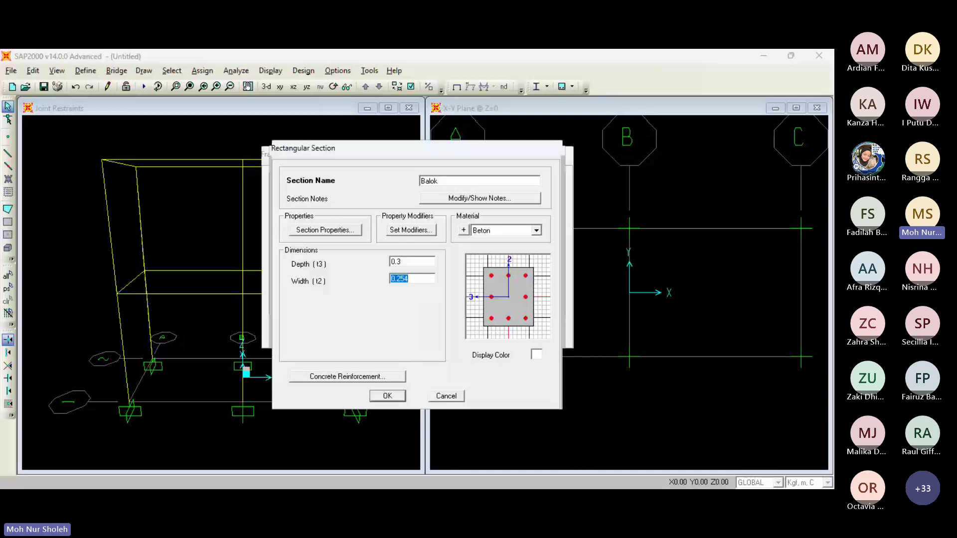
text(0)
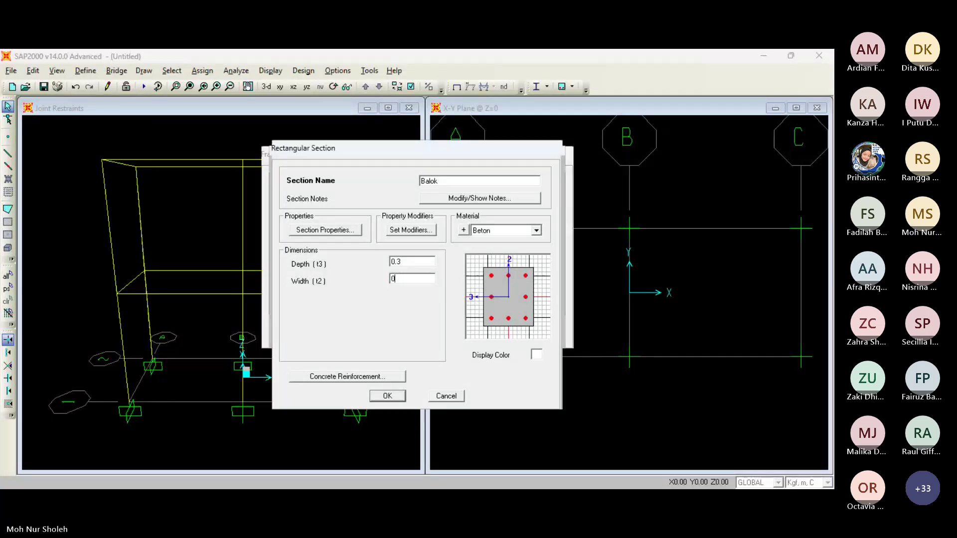
text(.15)
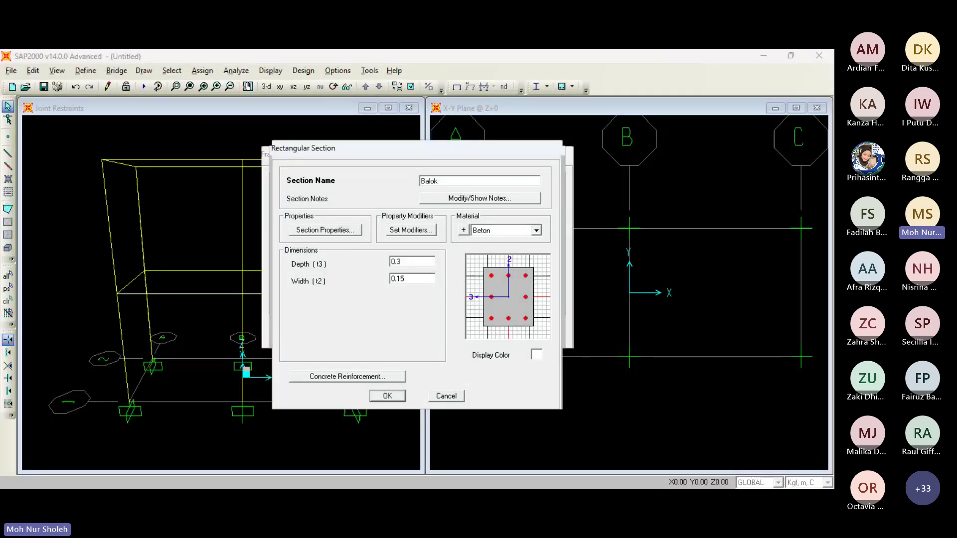
double_click(432, 261)
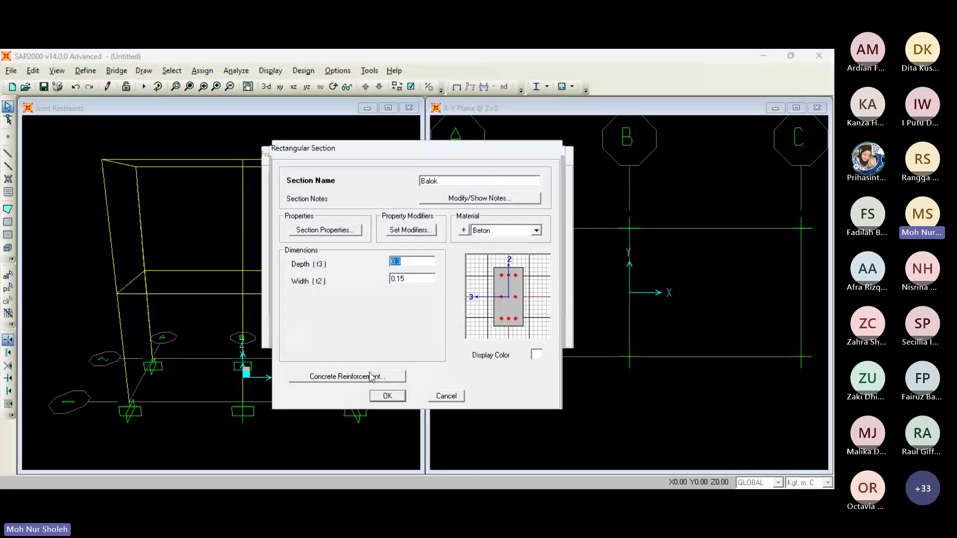
- Set Balok's reinforcement to Beam (M3 Design Only) with BJTP-24 confinement bars
click(336, 381)
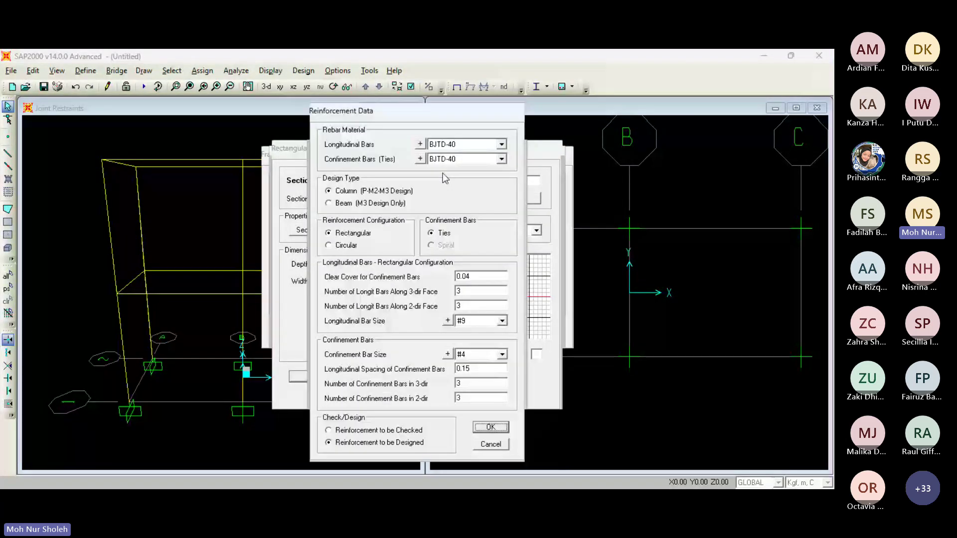
click(340, 206)
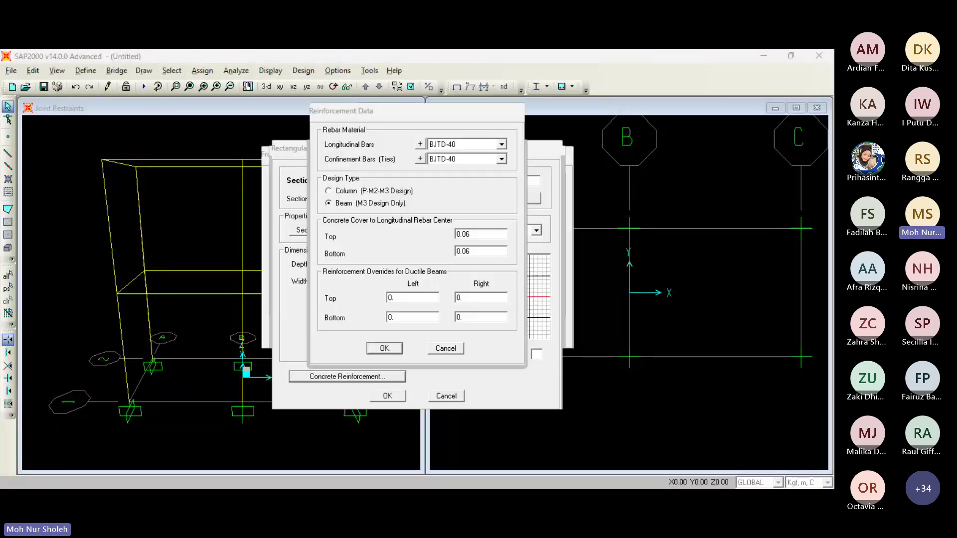
click(501, 159)
click(455, 184)
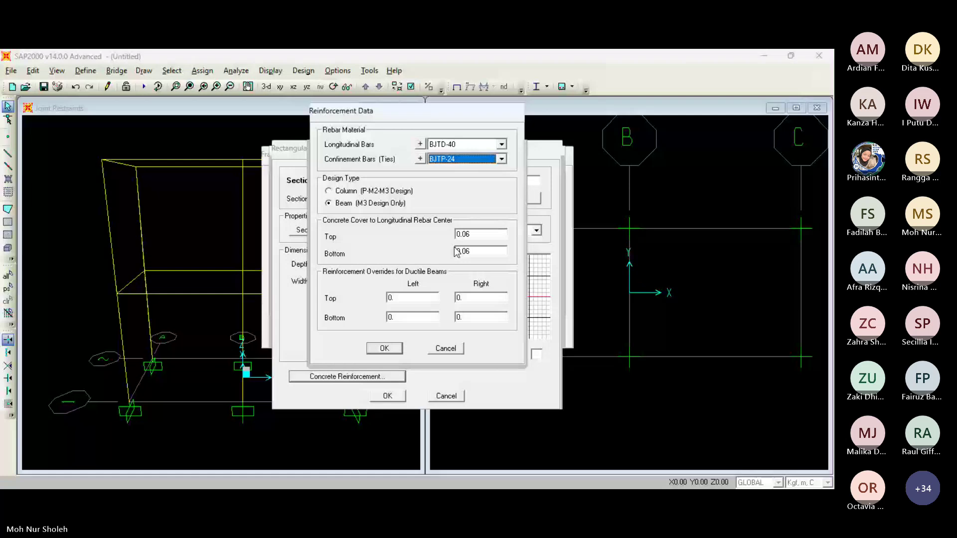
- Set Balok's top and bottom concrete cover to rebar center to 0.04, and accept the reinforcement and section
mouse_move(477, 499)
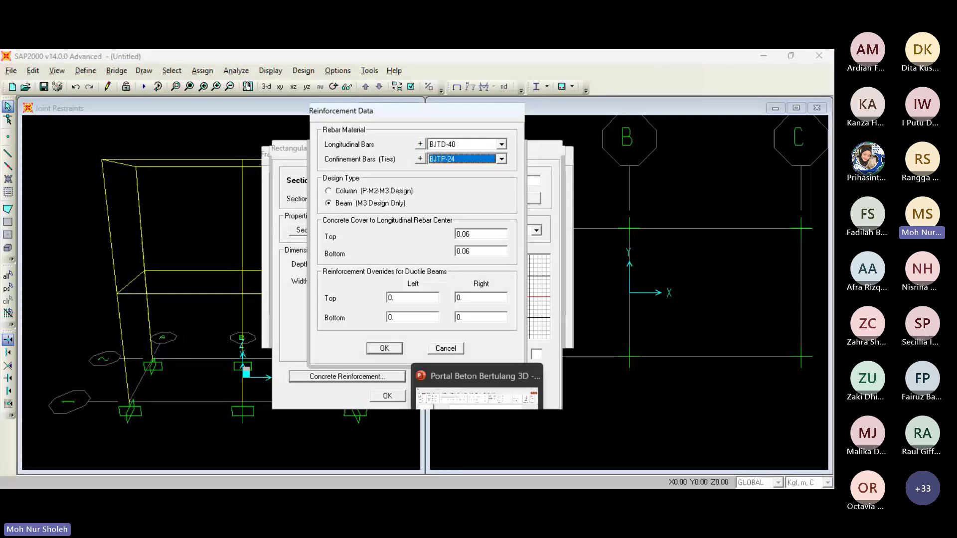
click(477, 499)
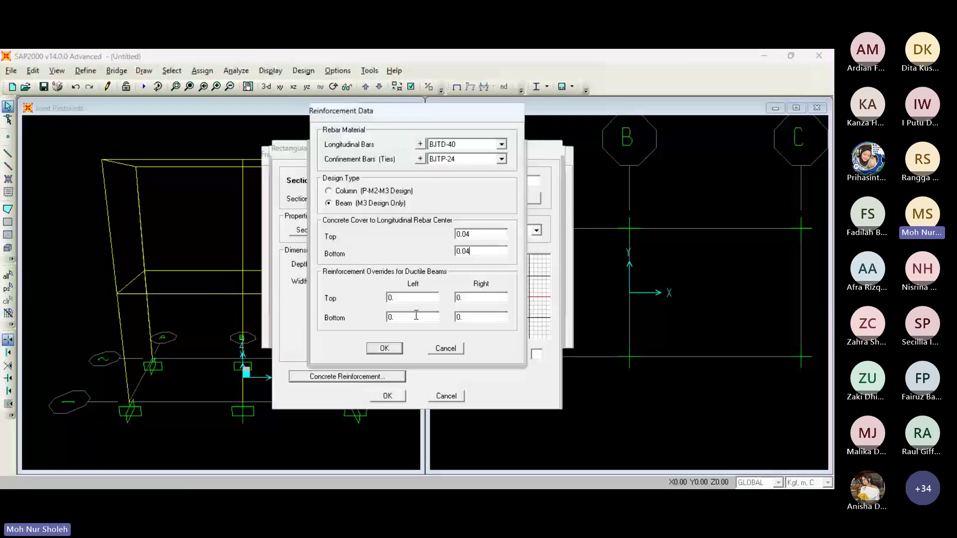
click(385, 348)
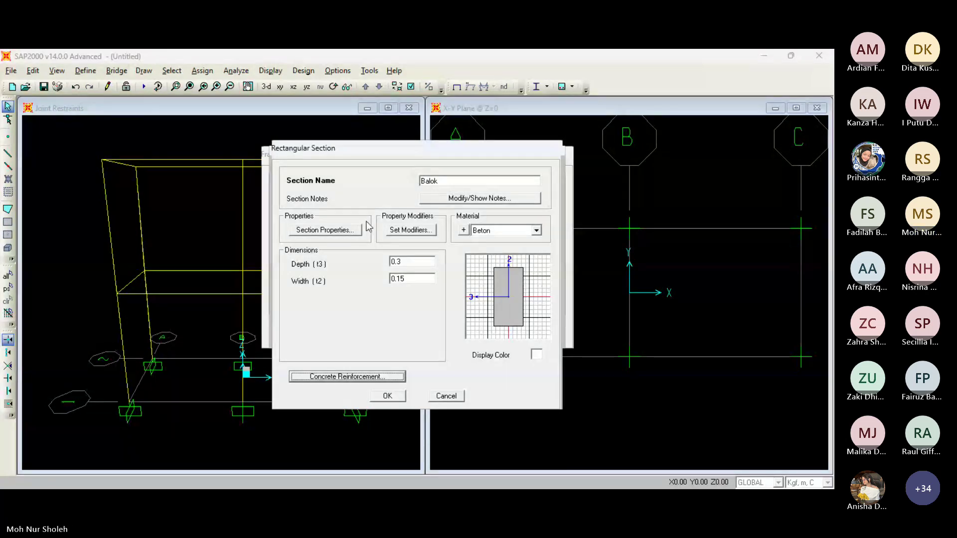
click(388, 397)
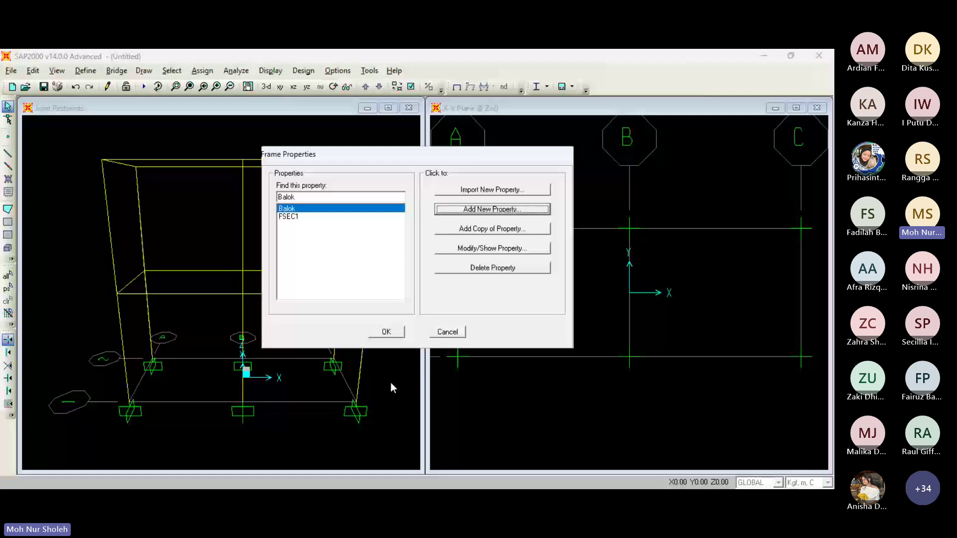
- Add a copy of the Balok frame section and name it Kolom
click(492, 232)
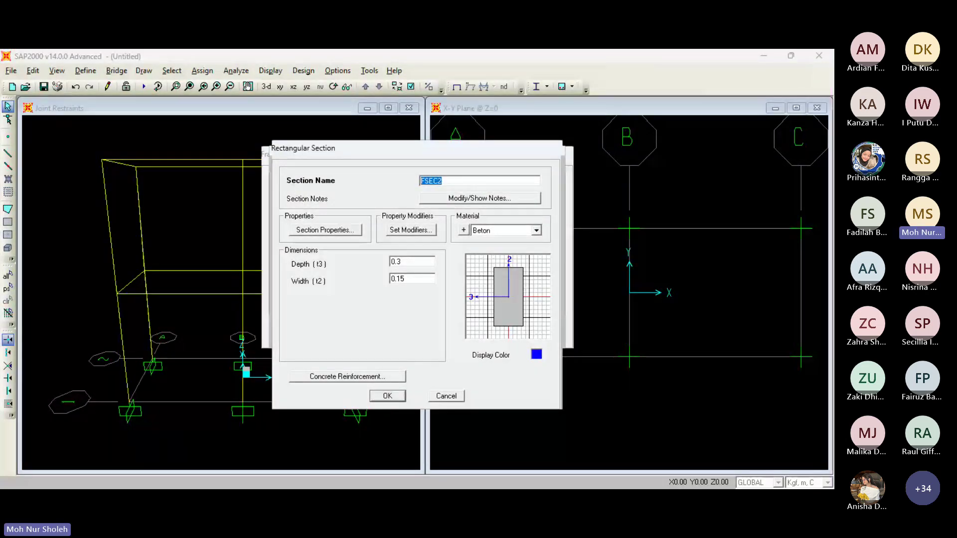
text(K)
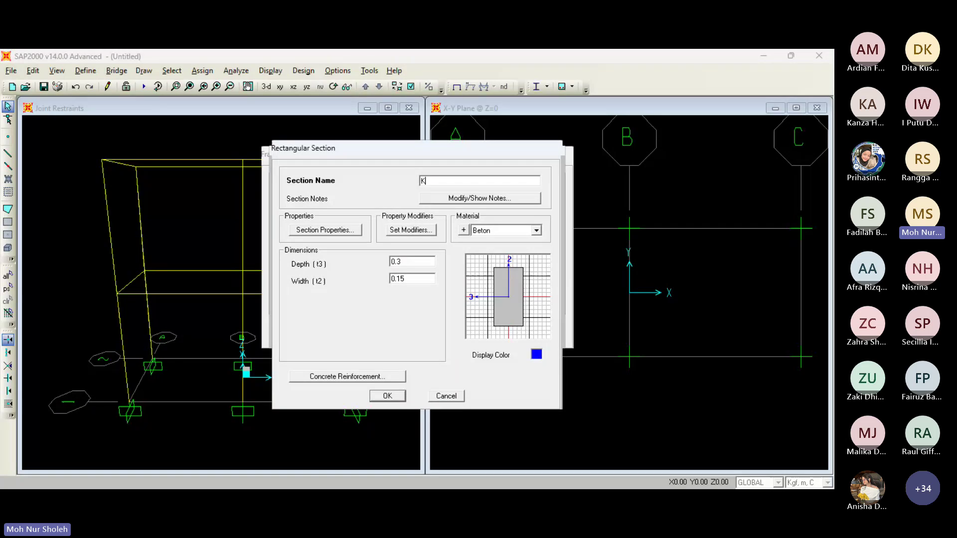
text(olom)
click(476, 392)
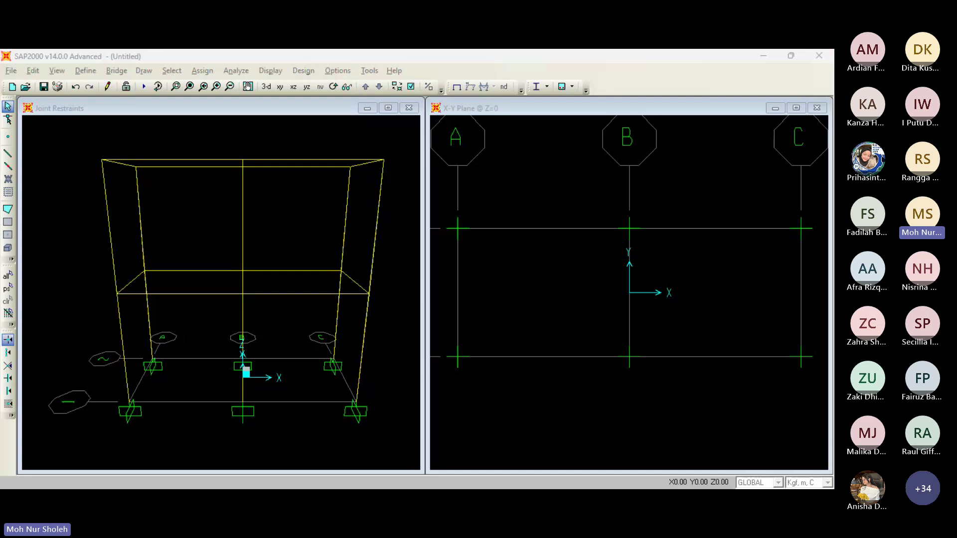
- Set the Kolom section's depth (t3) to 0.25 and width (t2) to 0.25
double_click(419, 261)
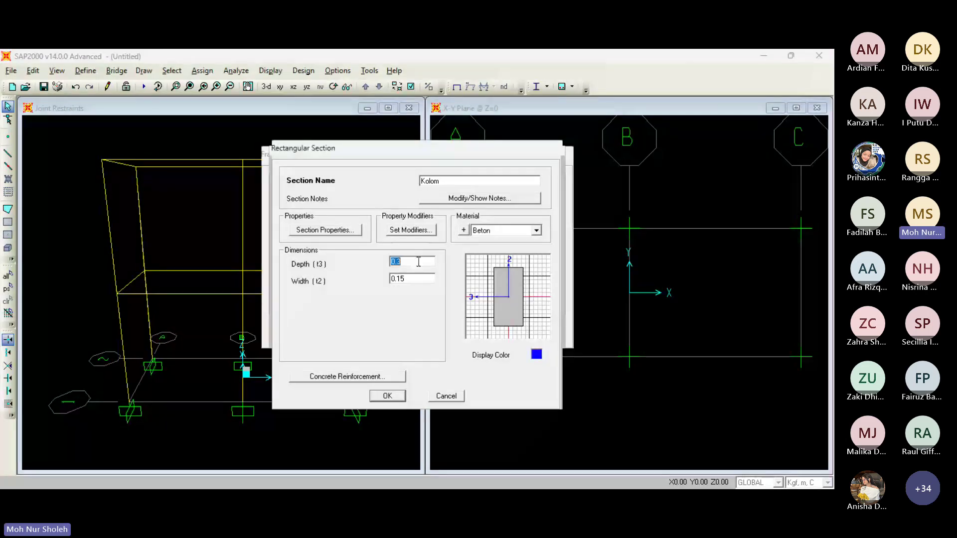
text(0.)
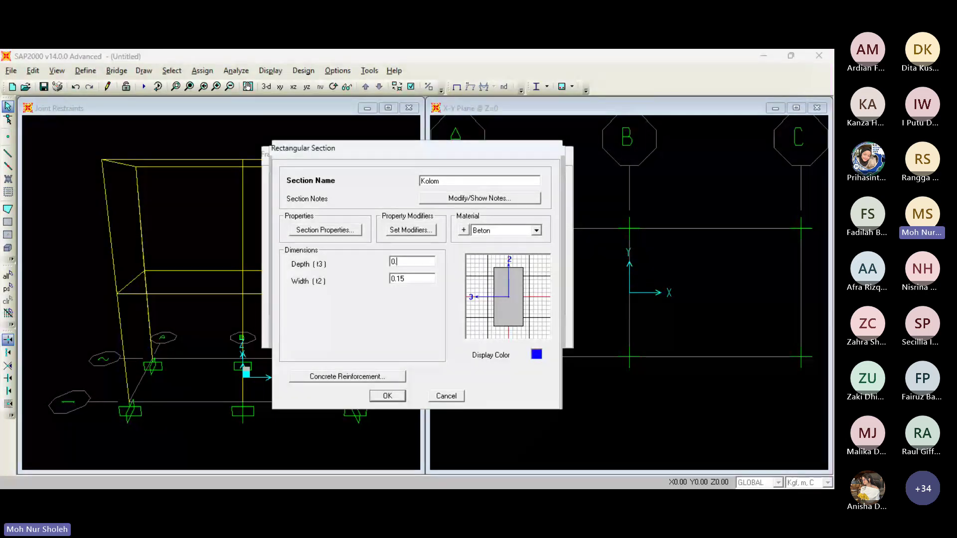
text(2)
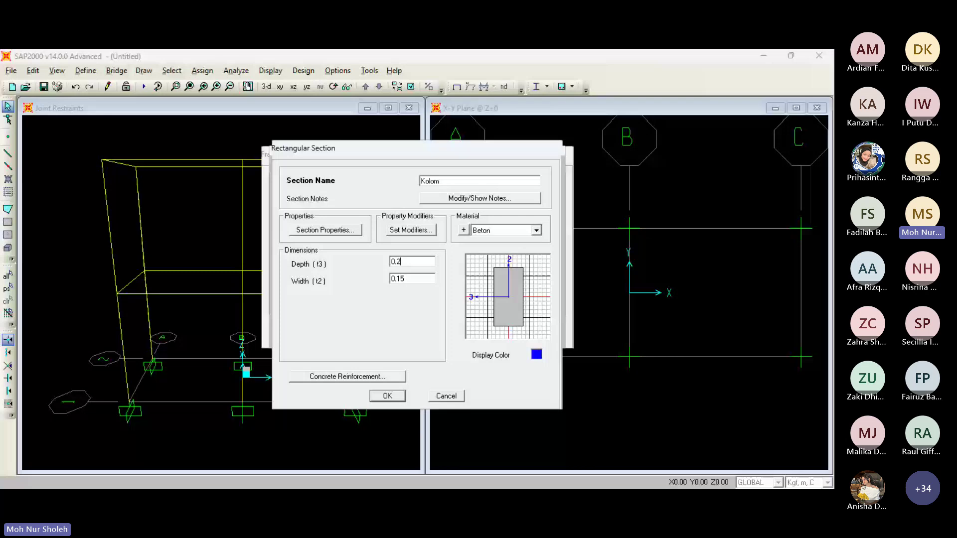
text(5)
key(Tab)
text(0)
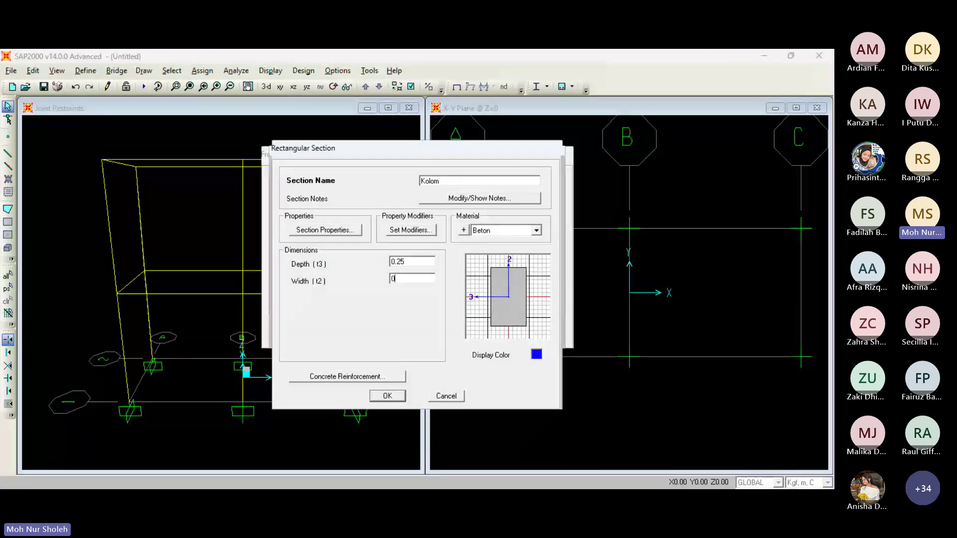
text(.25)
key(shift+Tab)
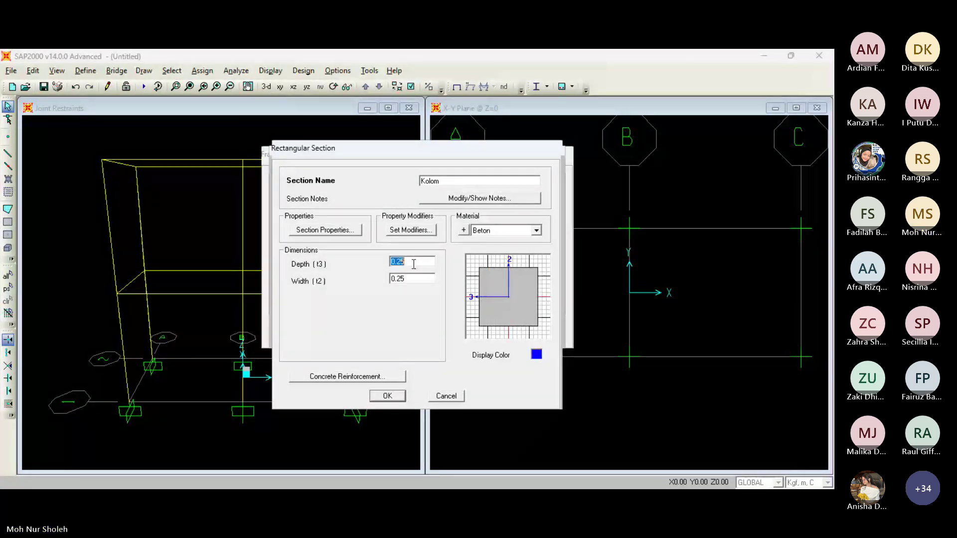
click(521, 233)
- Change Kolom's reinforcement design type to Column (P-M2-M3 Design) and accept the reinforcement and section
click(354, 377)
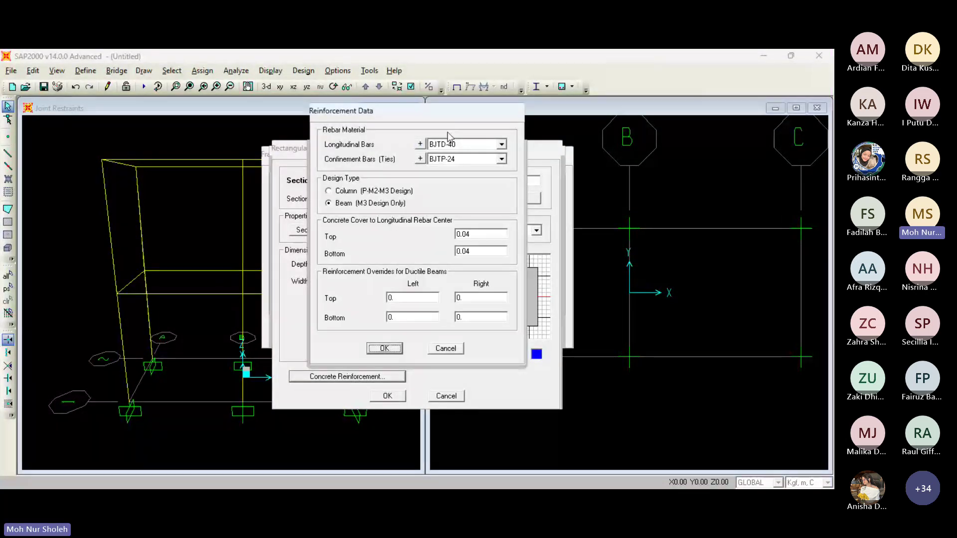
click(369, 191)
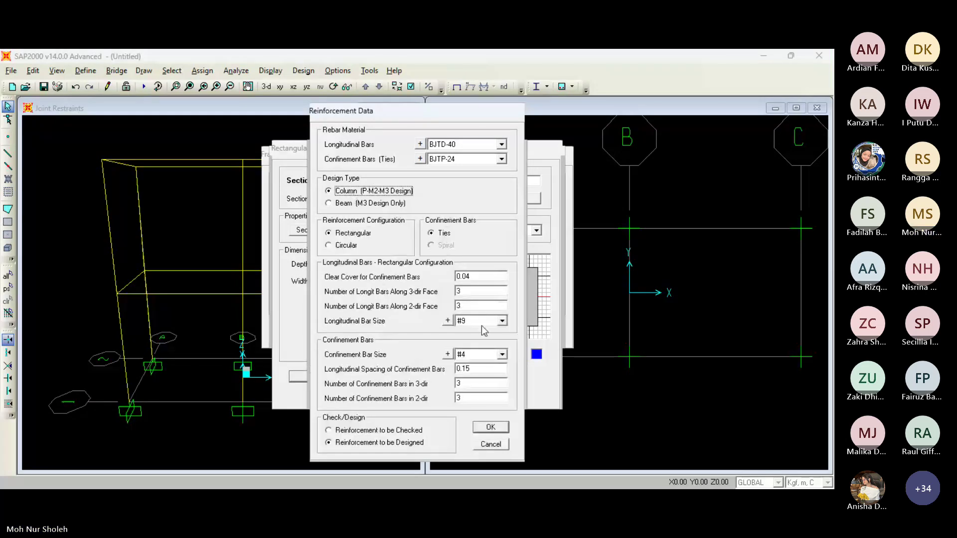
mouse_move(449, 486)
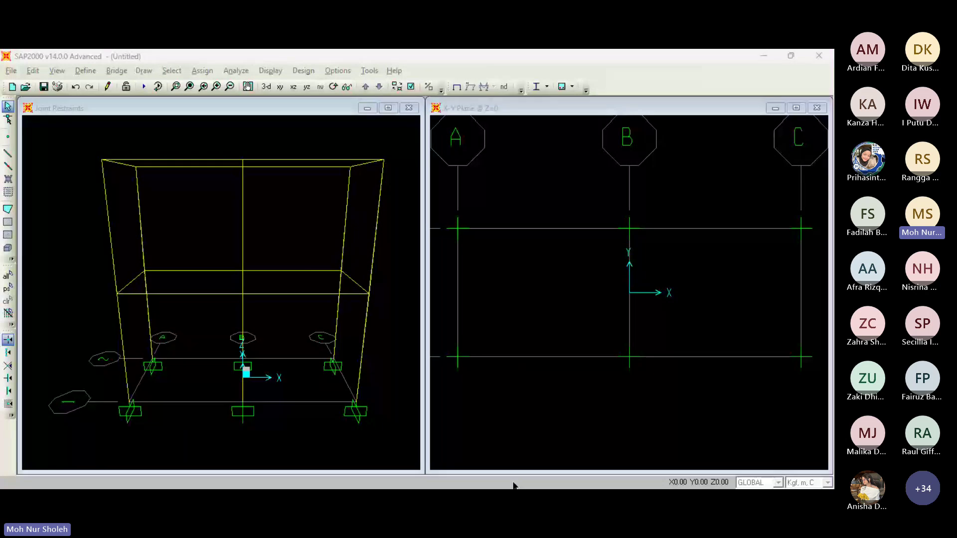
click(387, 395)
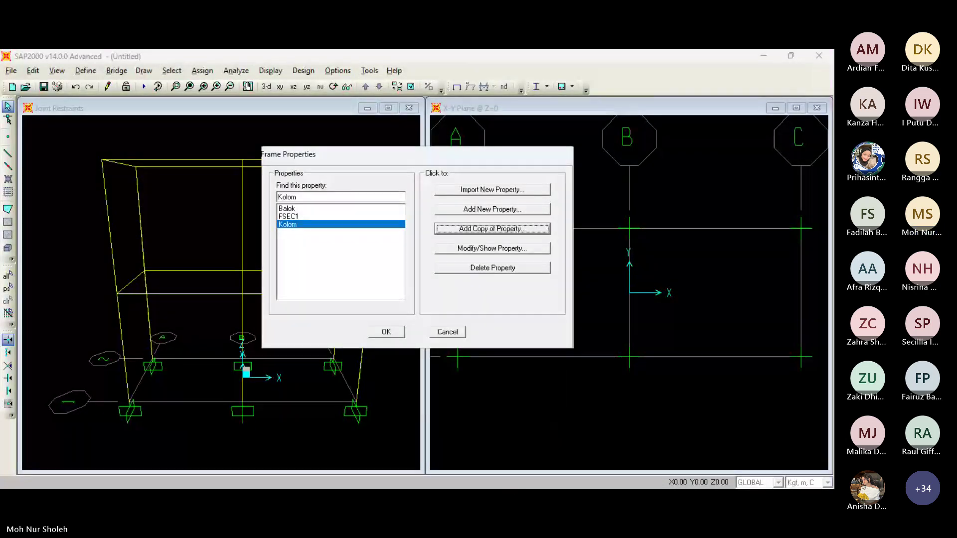
key(Escape)
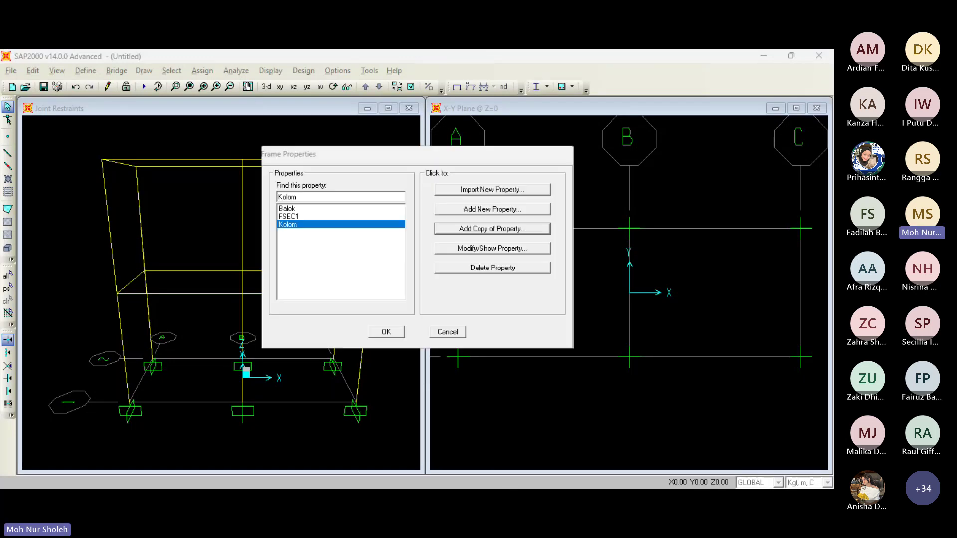
- Accept the frame section definitions and assign the Balok section to all X-direction beams on both stories
click(391, 333)
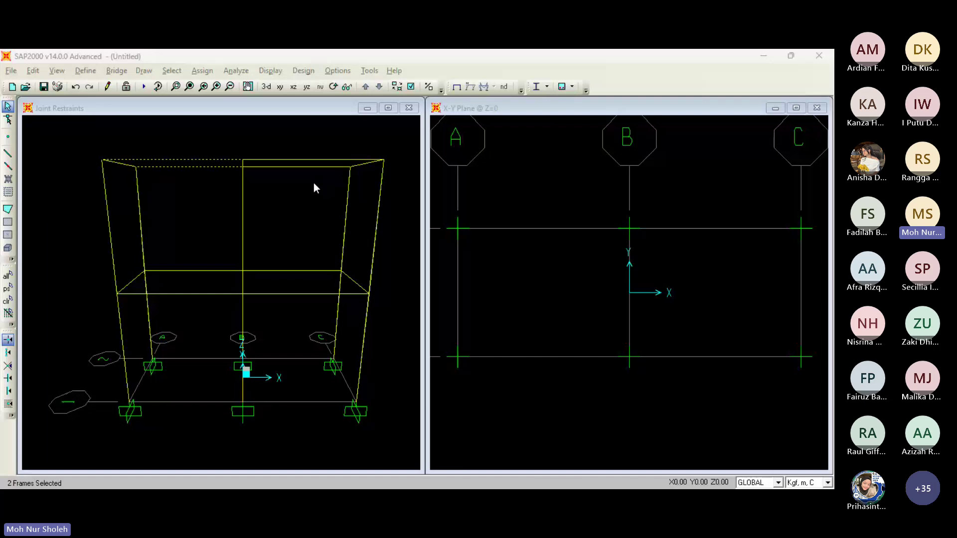
click(313, 183)
click(311, 167)
click(310, 159)
click(194, 294)
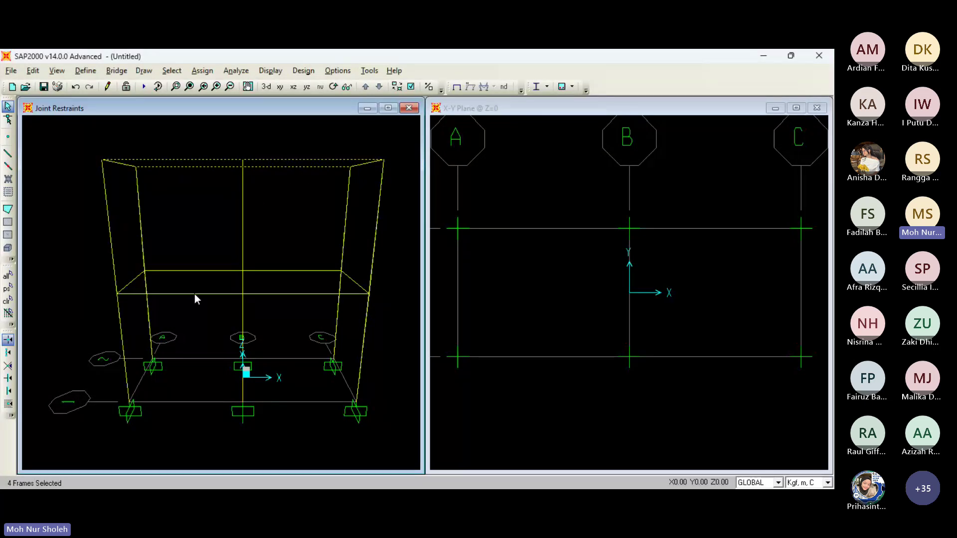
click(195, 269)
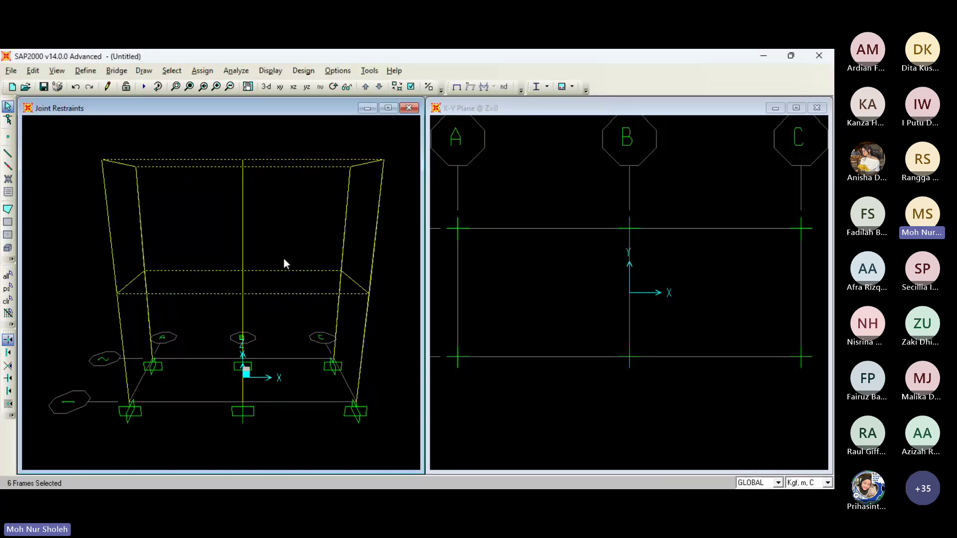
click(425, 102)
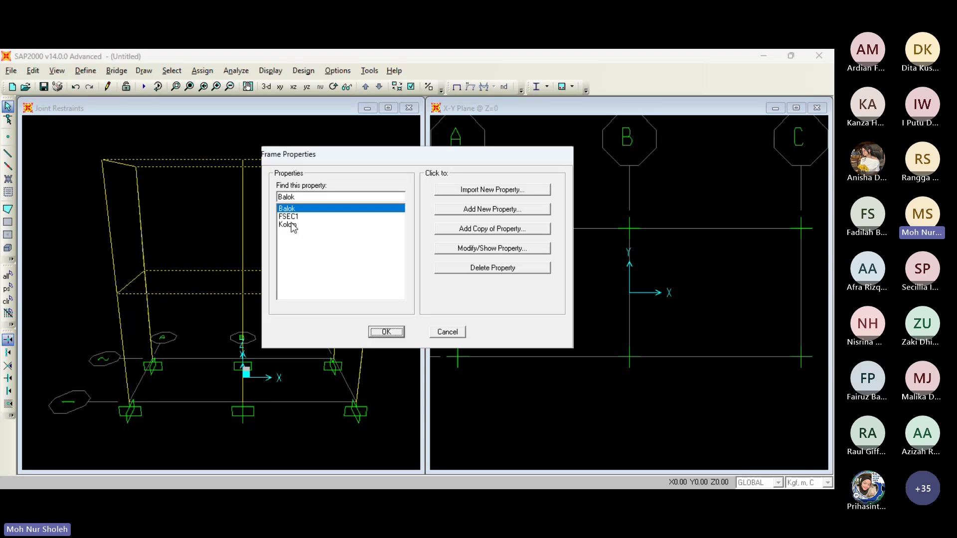
click(387, 332)
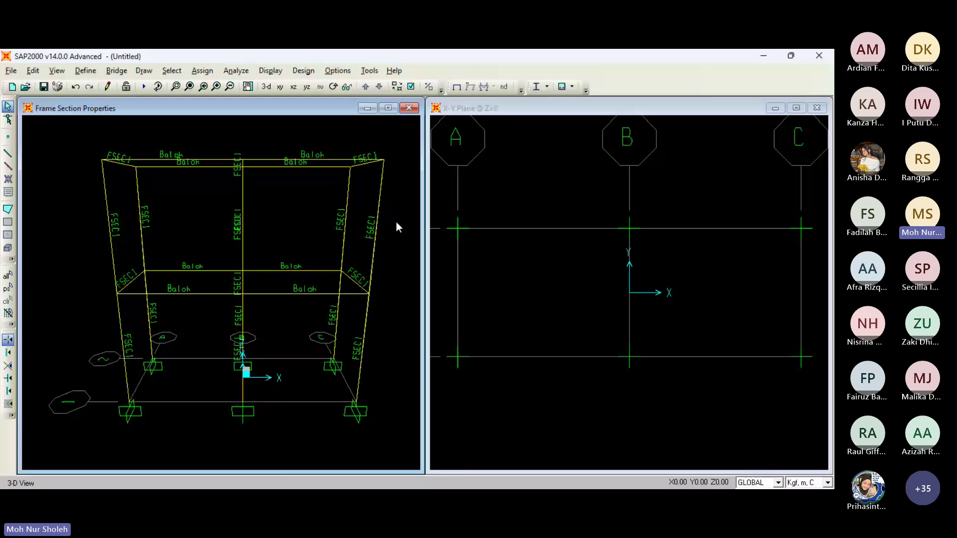
- Assign the Kolom section to all columns on both stories
drag(396, 221, 62, 203)
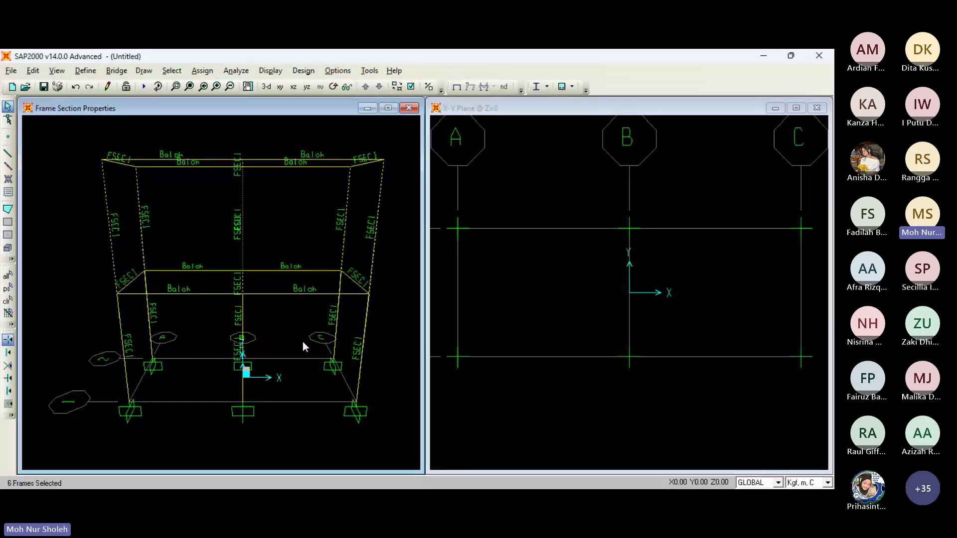
drag(391, 346, 111, 315)
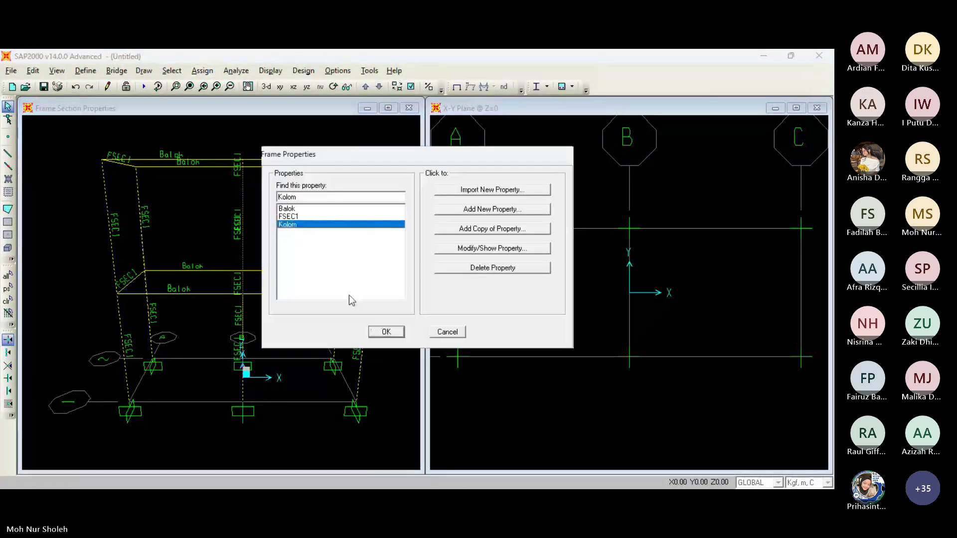
click(377, 330)
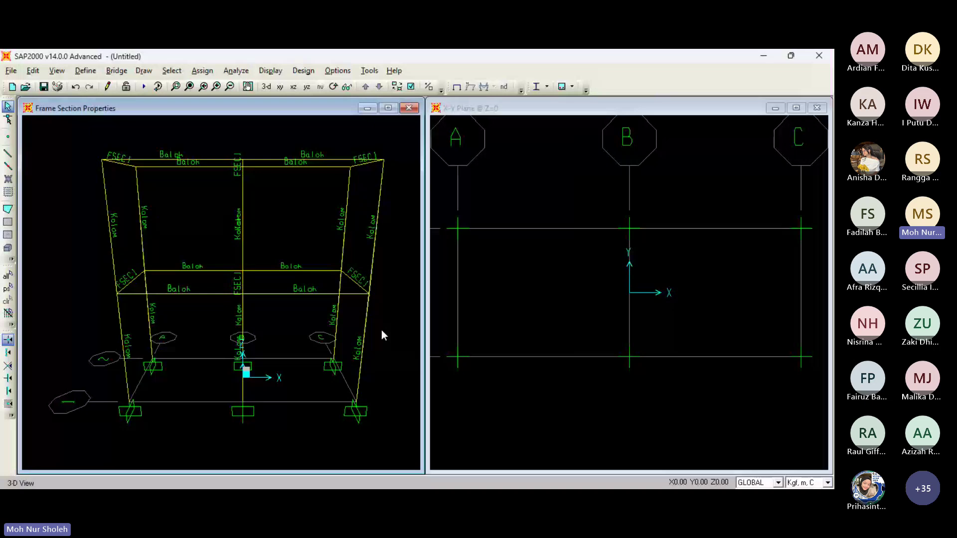
- Assign the Balok section to all transverse Y-direction beams on both stories, including the middle ones on grid B
click(135, 279)
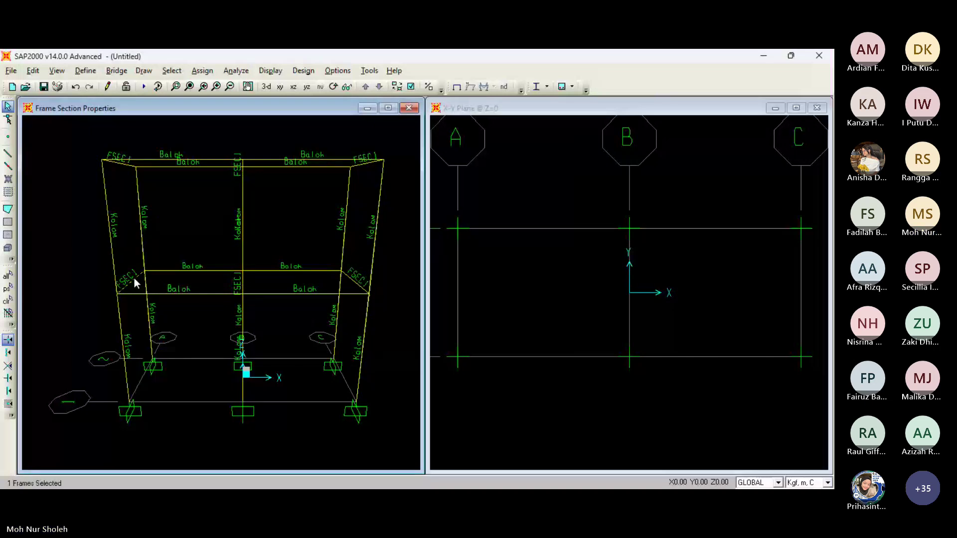
click(118, 163)
click(361, 165)
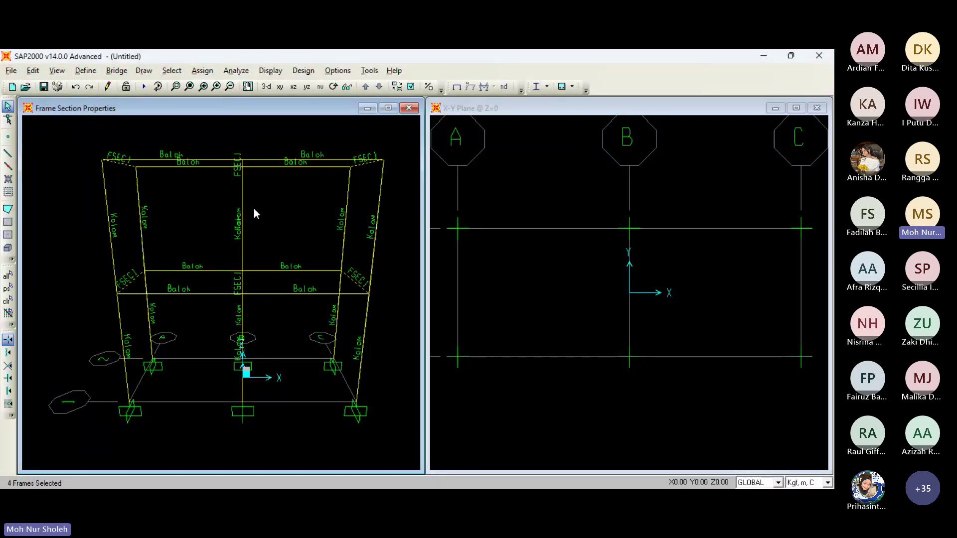
click(332, 87)
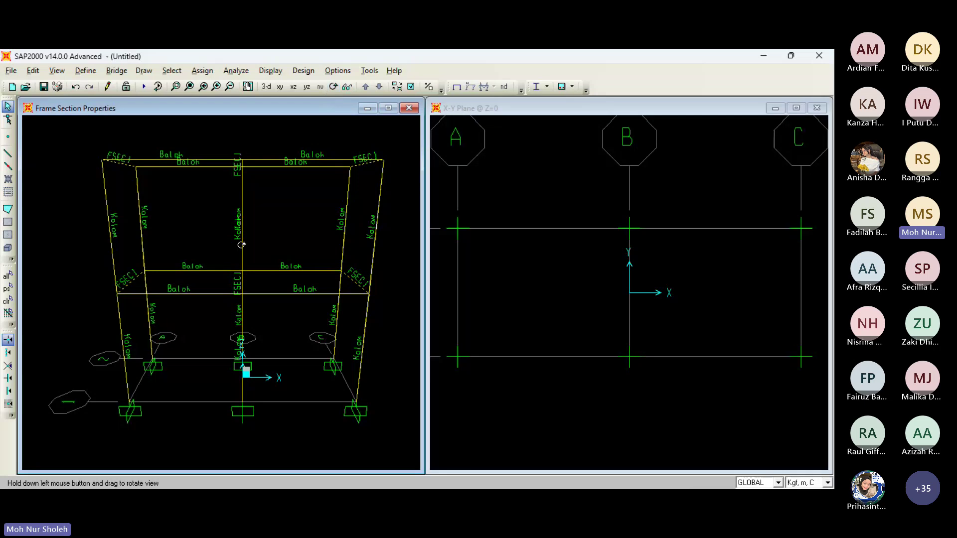
drag(241, 244, 211, 227)
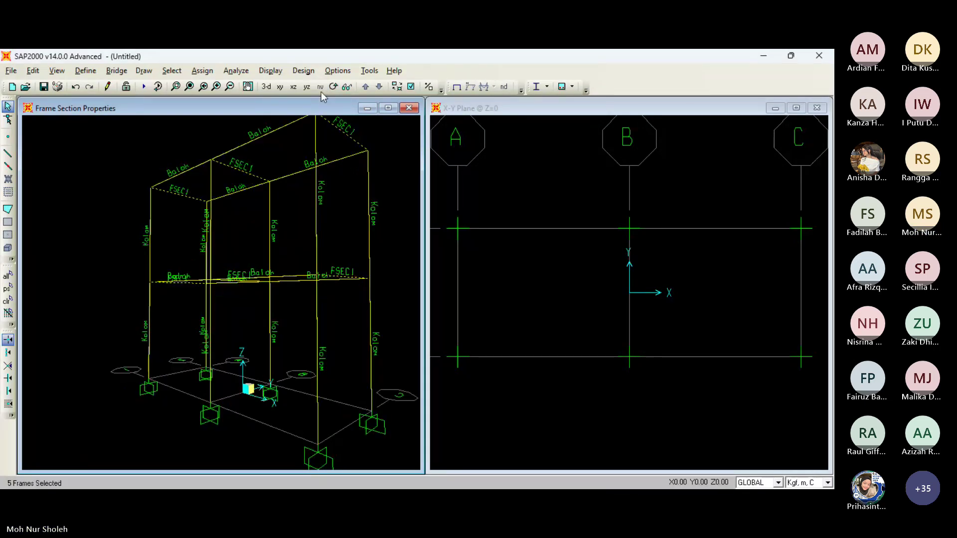
click(333, 87)
drag(305, 237, 305, 281)
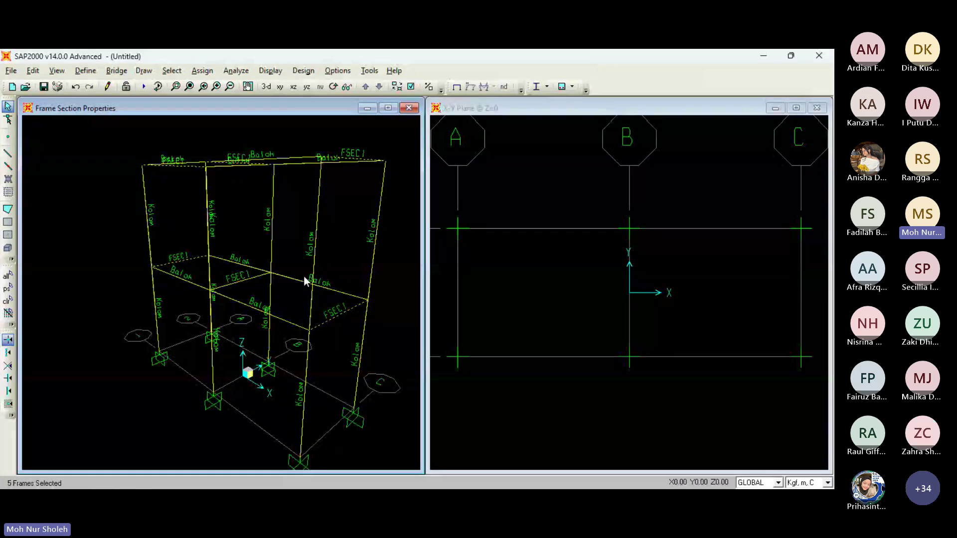
click(251, 276)
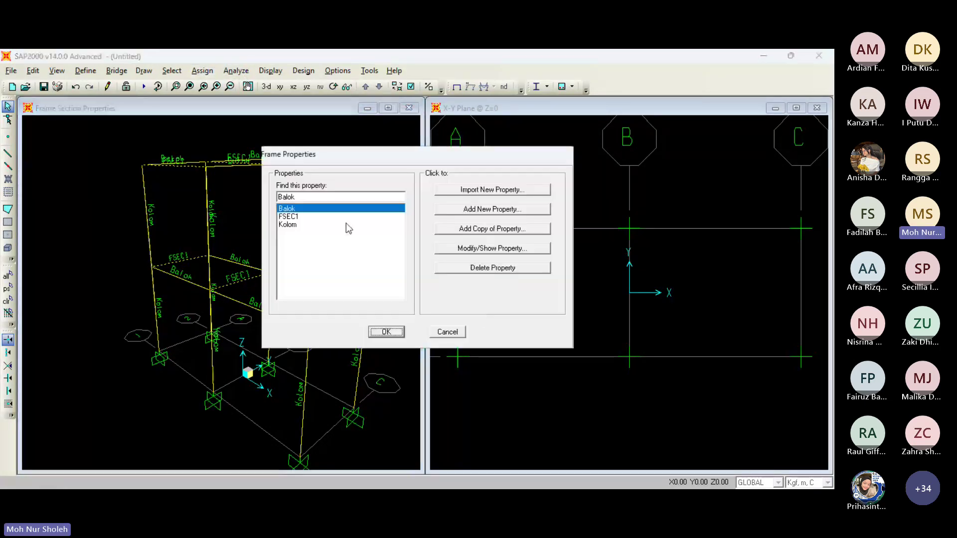
click(385, 331)
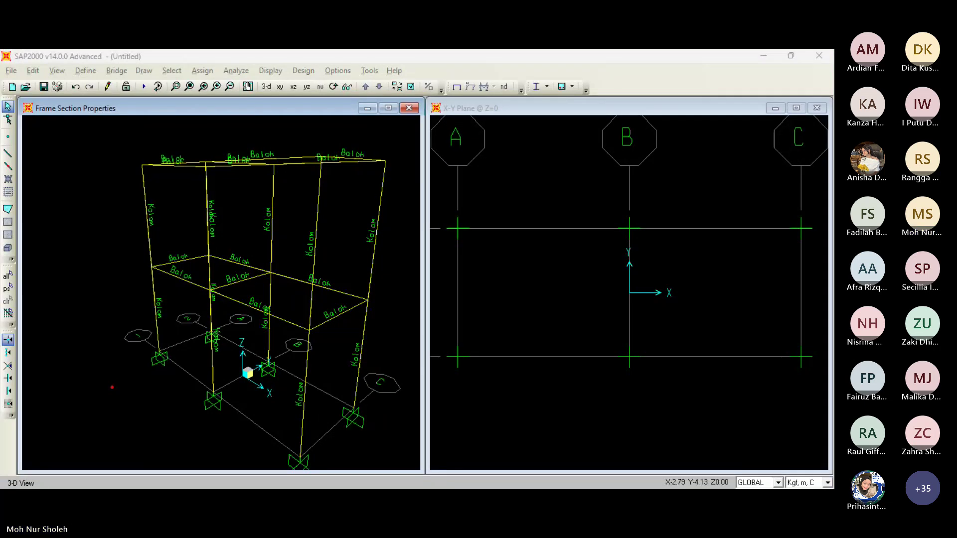
- Add a load pattern named LIVE of type LIVE with self weight multiplier 0, and accept the load patterns
click(93, 75)
click(109, 191)
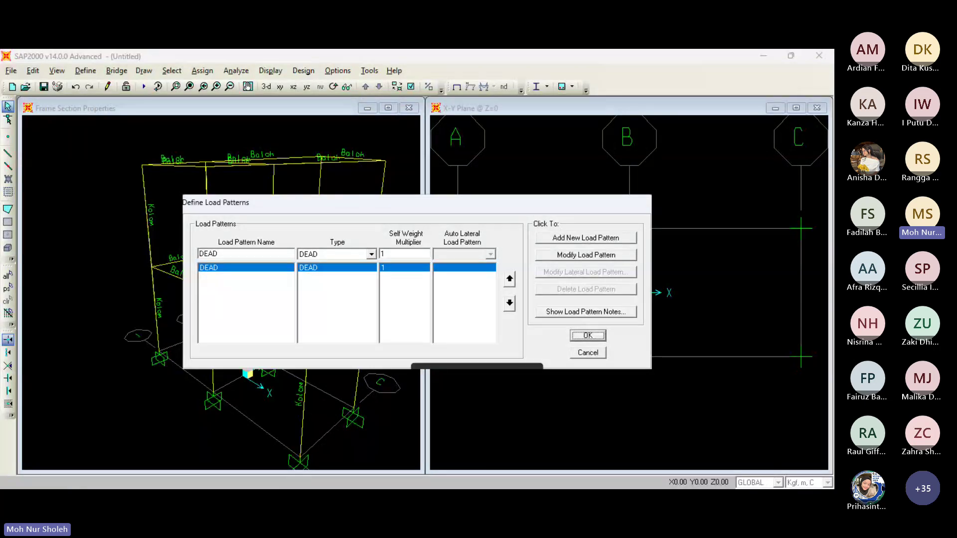
key(alt+Tab)
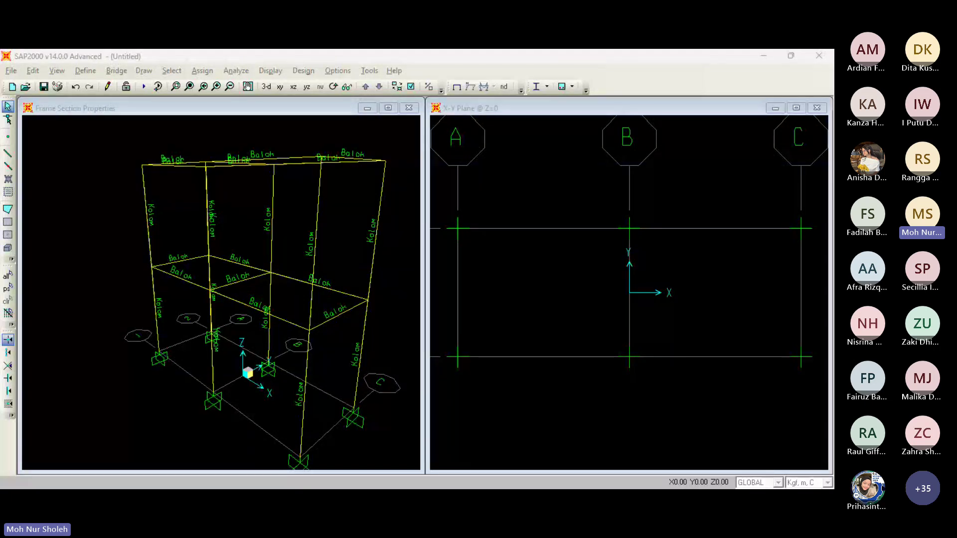
key(alt+Tab)
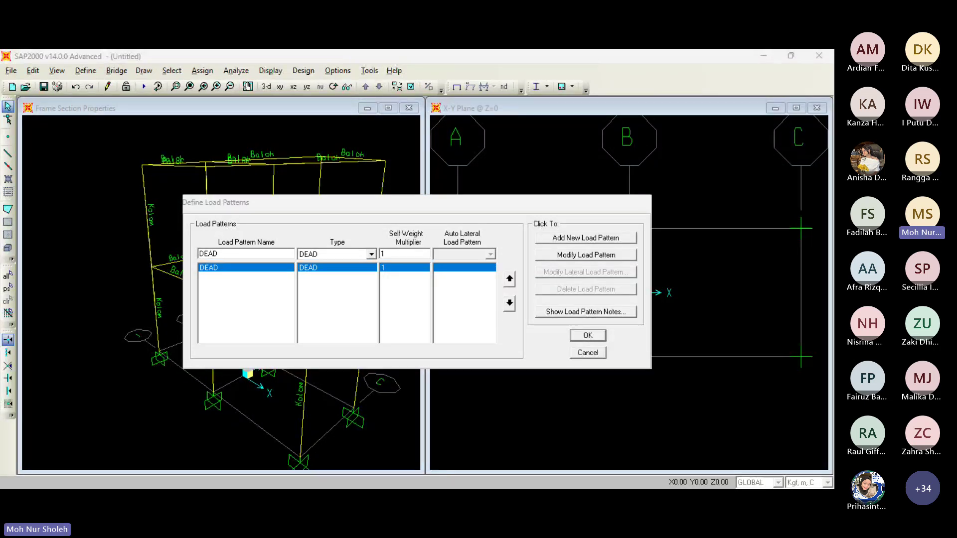
key(Return)
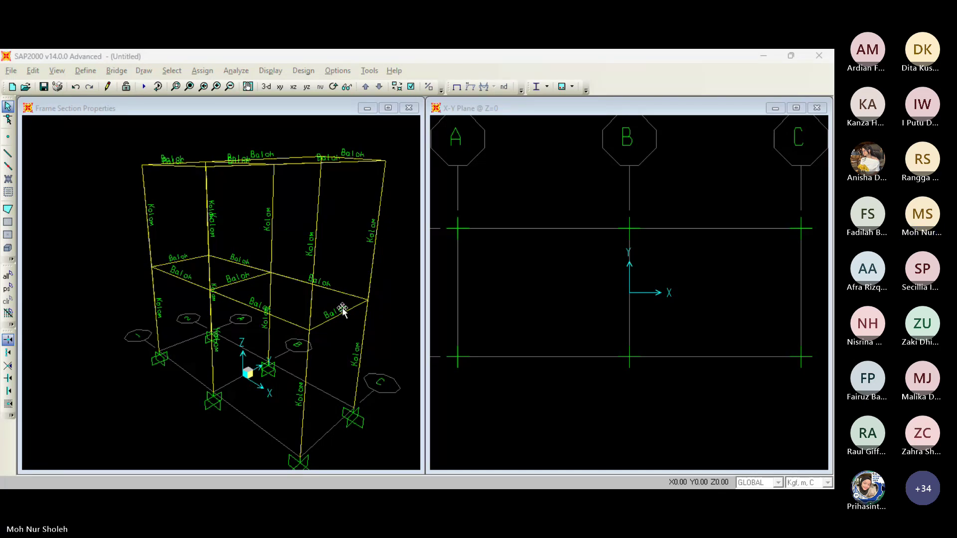
click(372, 254)
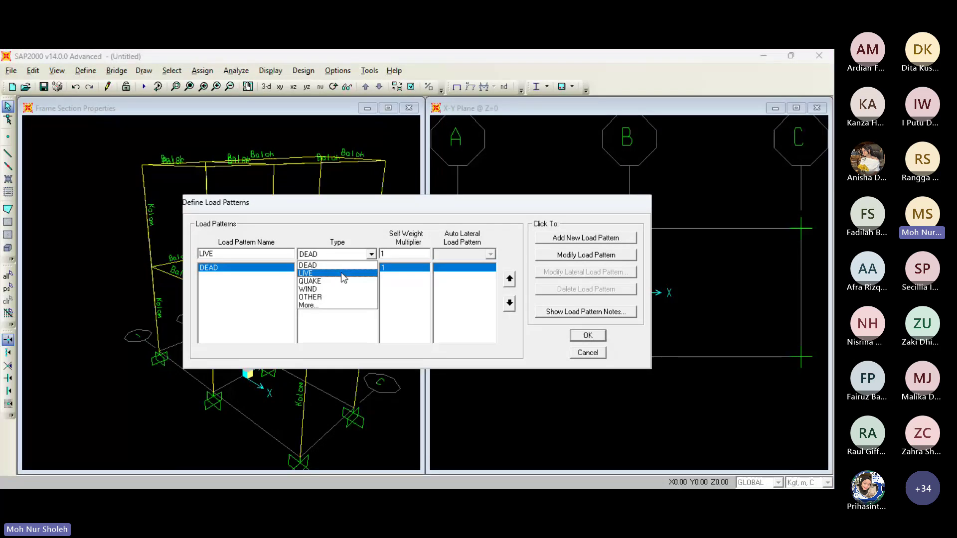
click(342, 273)
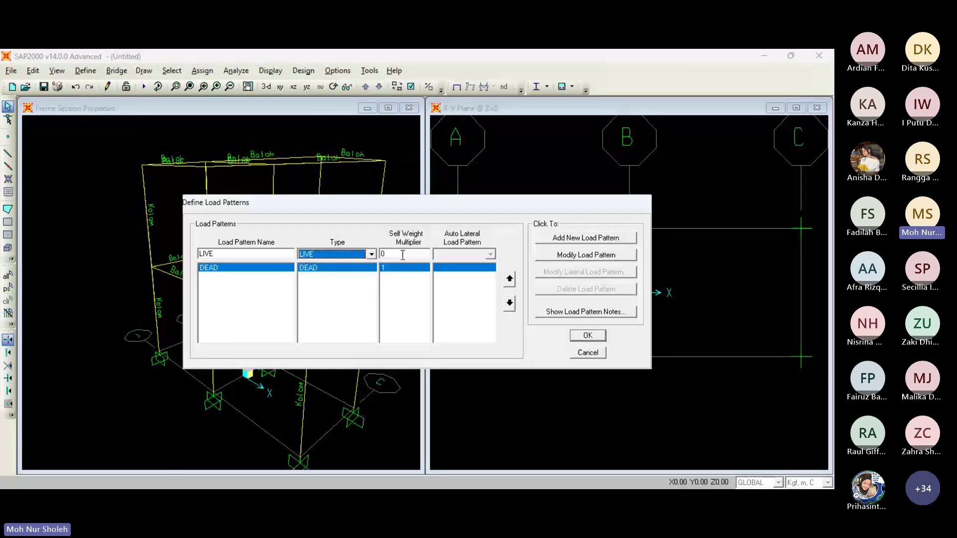
click(596, 241)
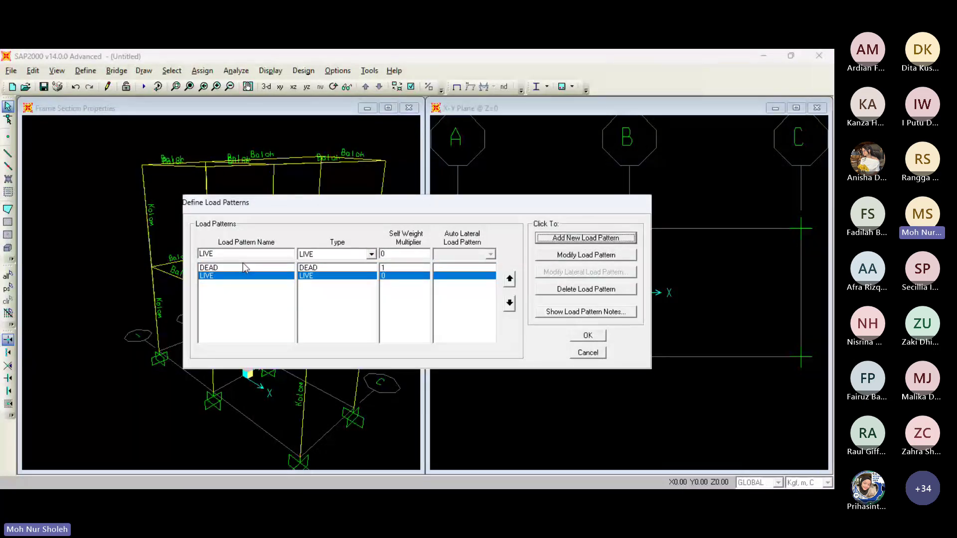
click(588, 337)
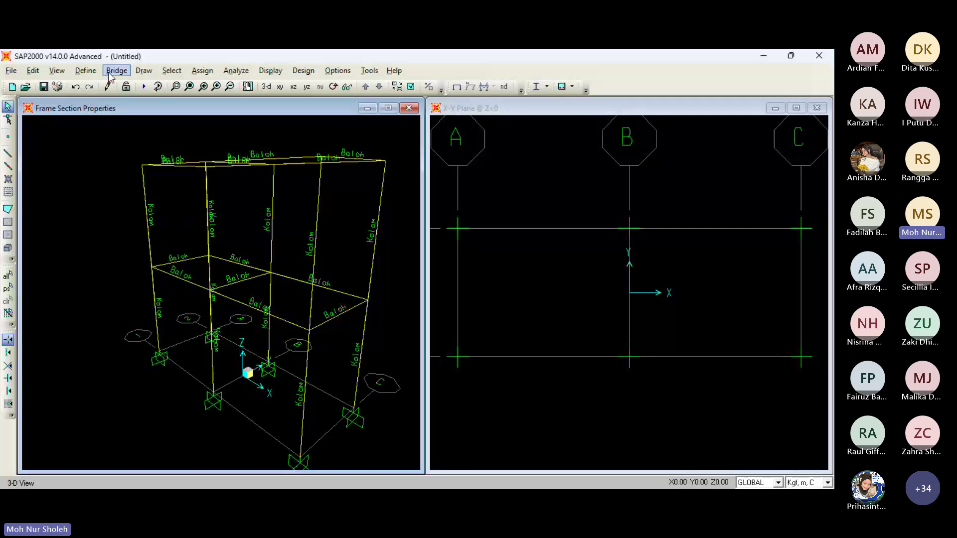
- Review the list of defined load cases and leave it without changes
click(85, 70)
click(117, 270)
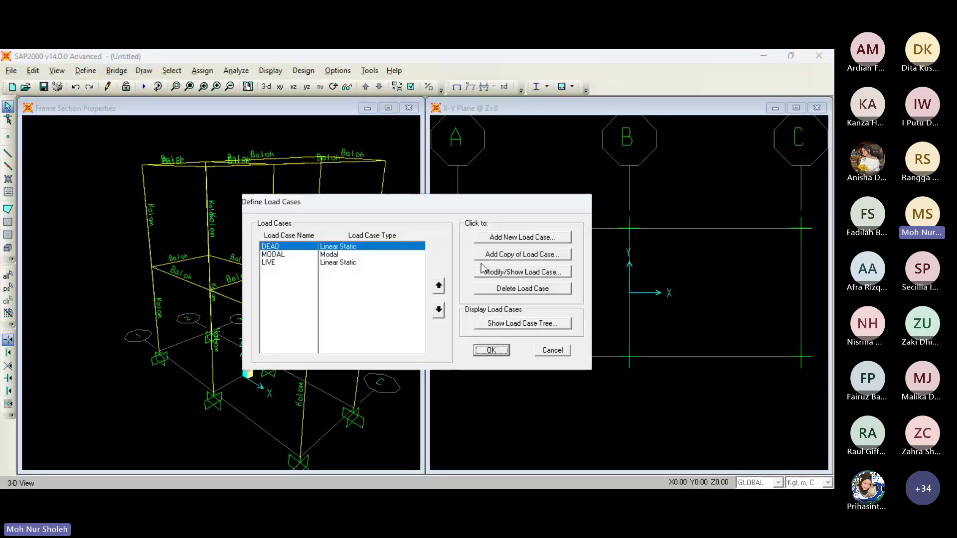
click(554, 350)
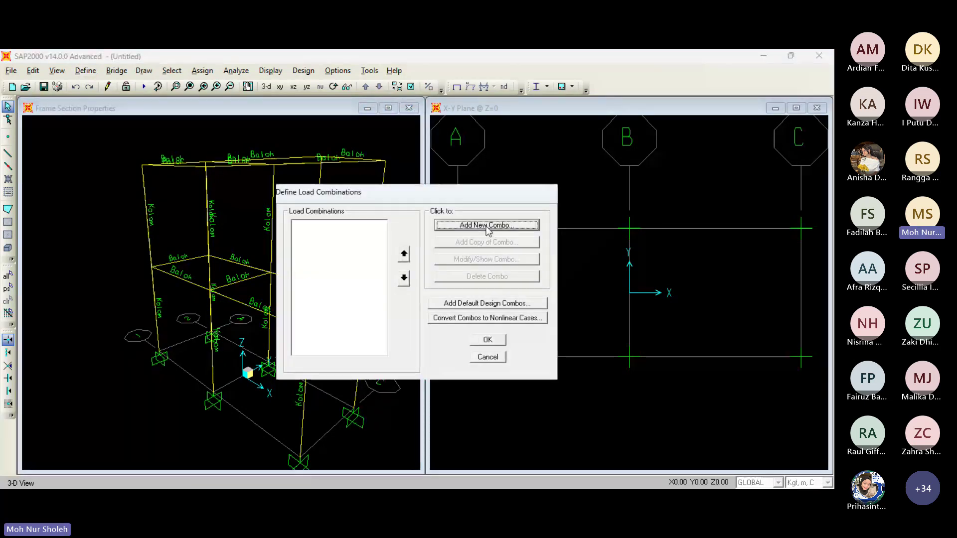
- Create a load combination named 1.2D+1.6L and add the DEAD load case with scale factor 1.2
click(488, 228)
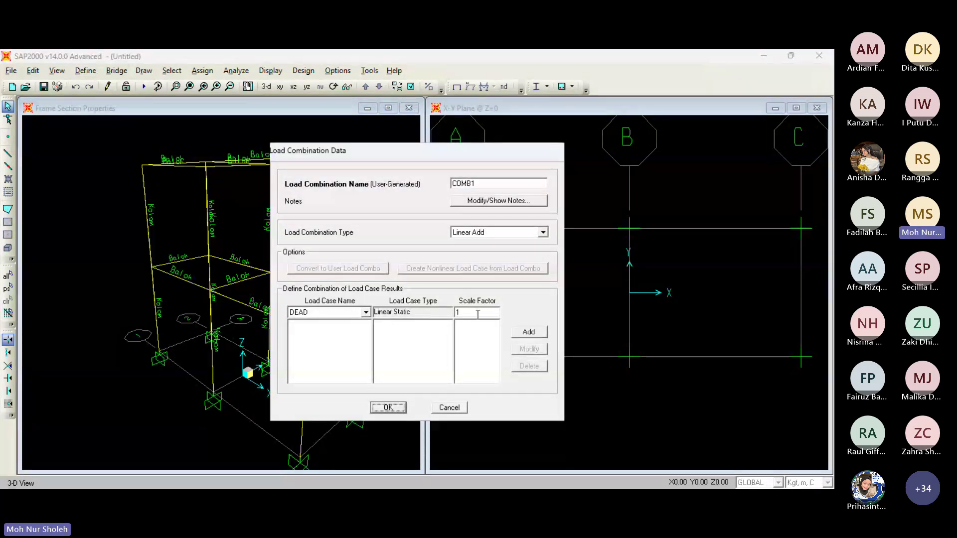
click(493, 184)
drag(493, 183, 451, 183)
text(1.2D + 1.6L)
key(Return)
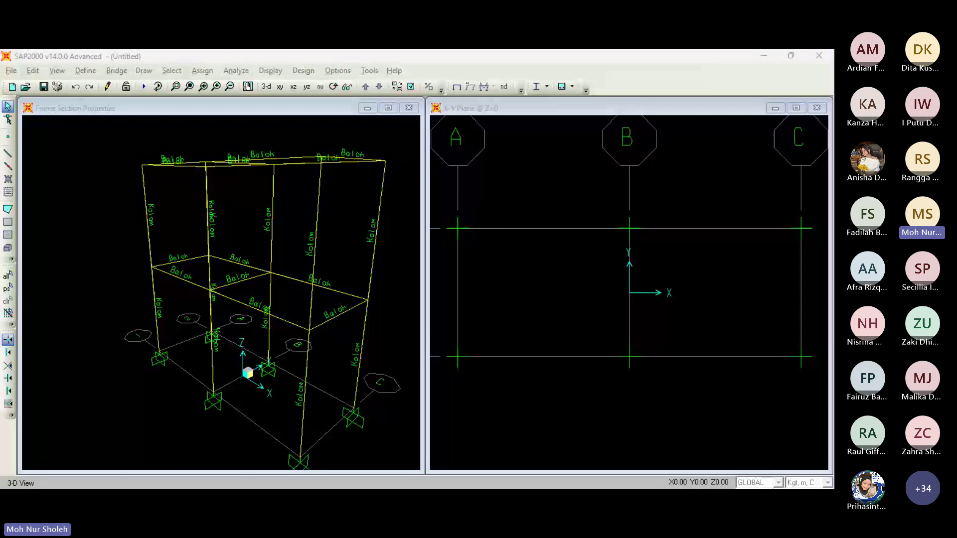
click(489, 314)
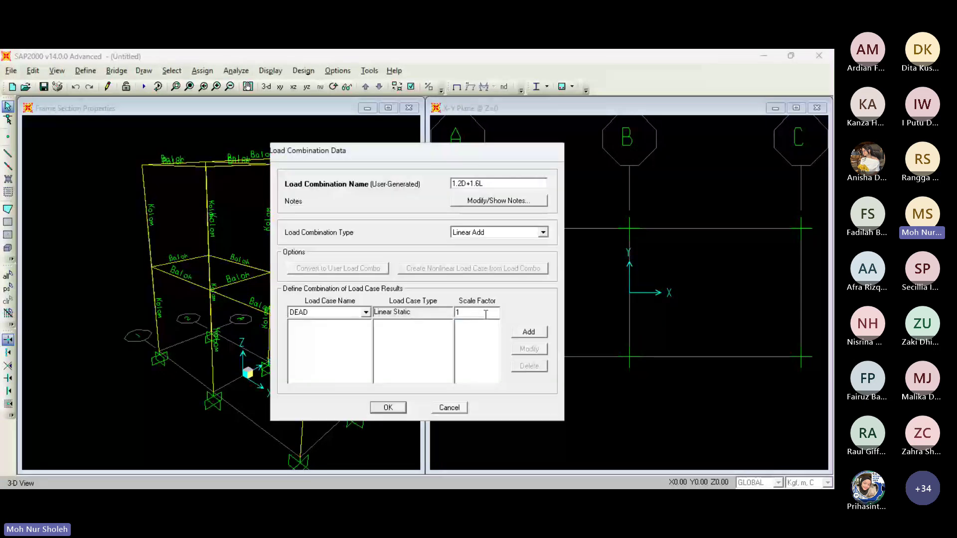
text(.2)
click(529, 331)
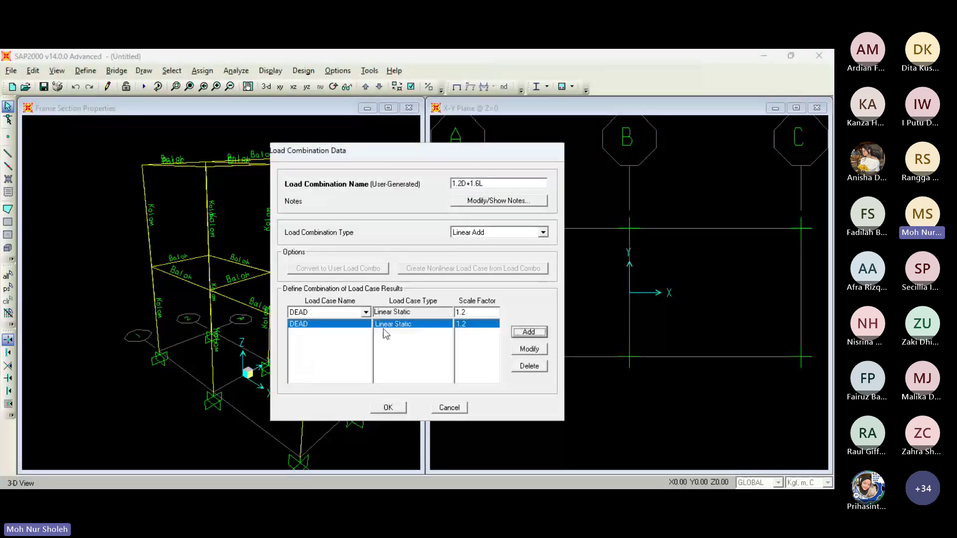
- Add the LIVE load case with scale factor 1.6 to the combination and accept it
click(364, 315)
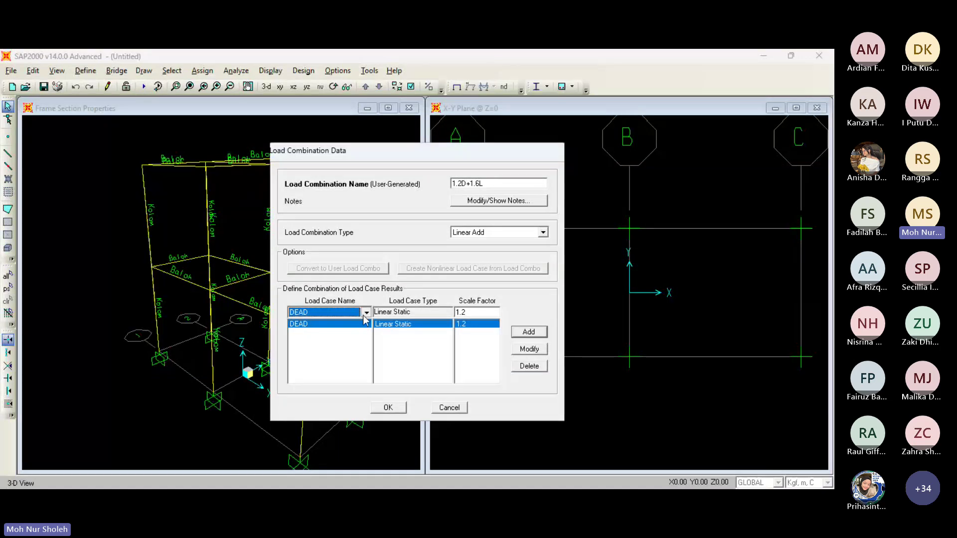
click(366, 314)
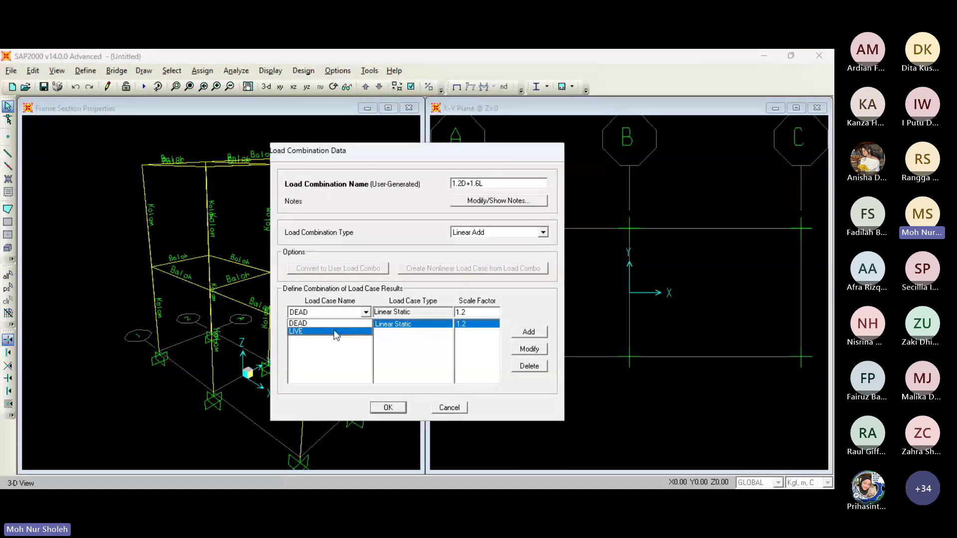
click(335, 332)
key(Tab)
text(1)
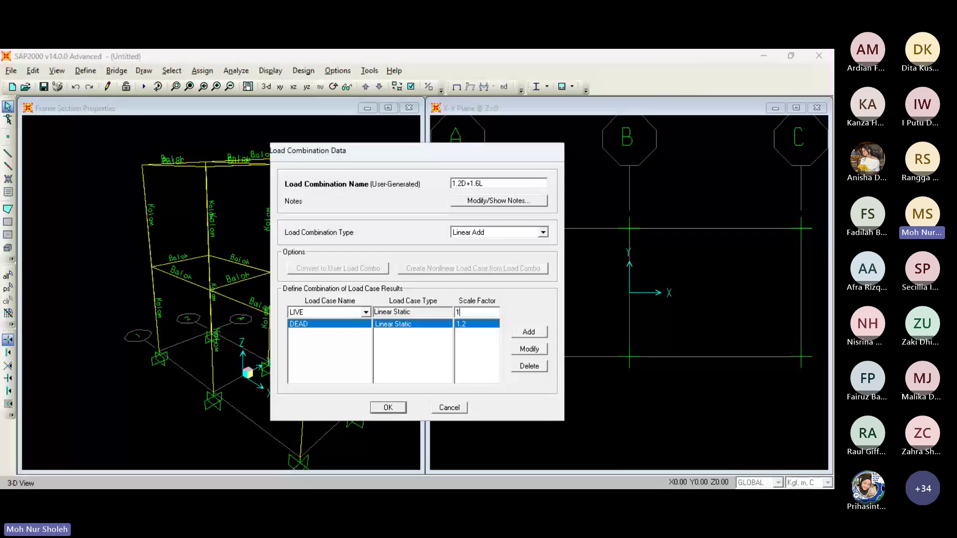
text(.6)
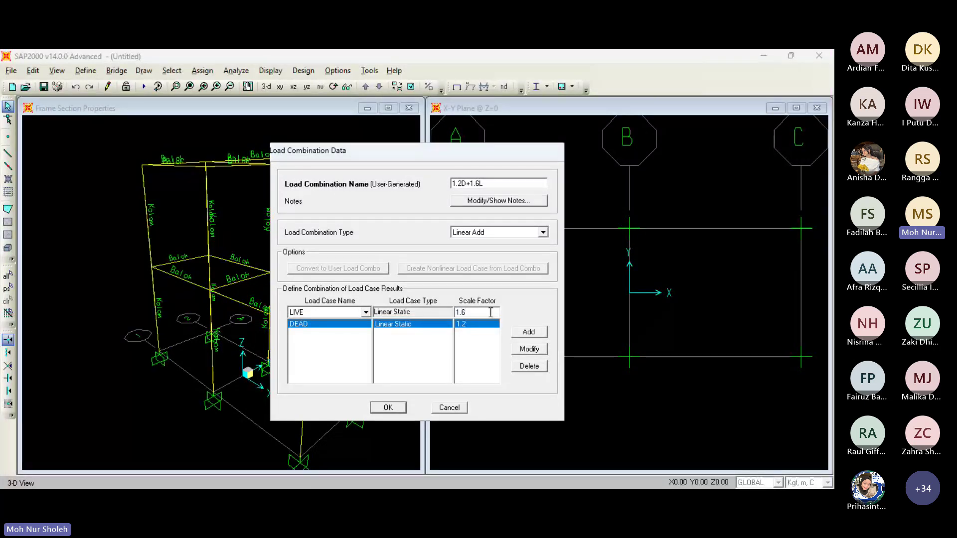
click(529, 333)
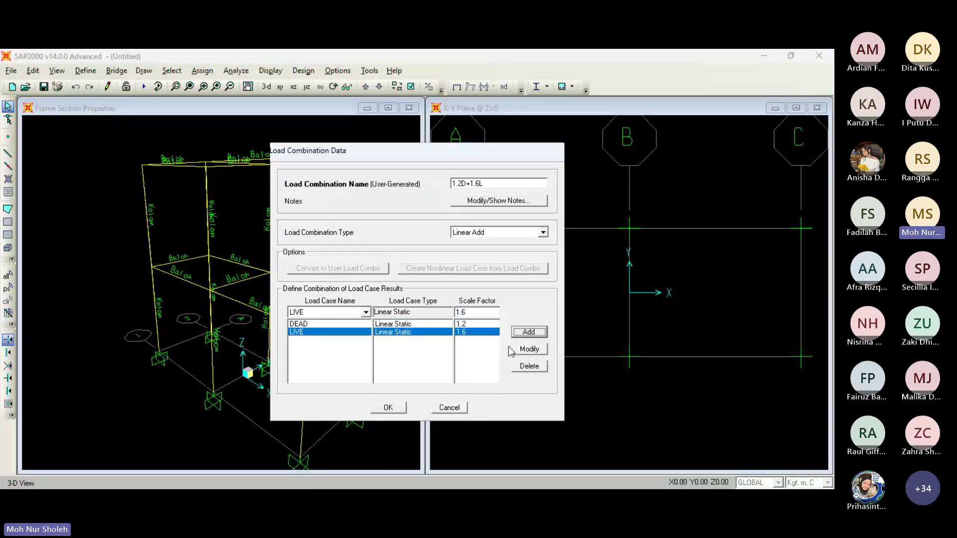
click(388, 408)
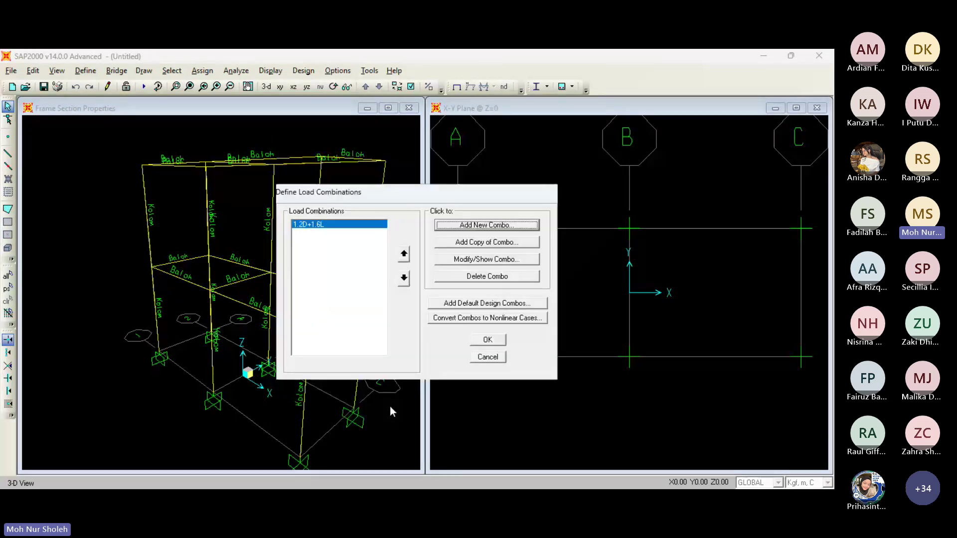
- Accept the list of defined load combinations
click(490, 338)
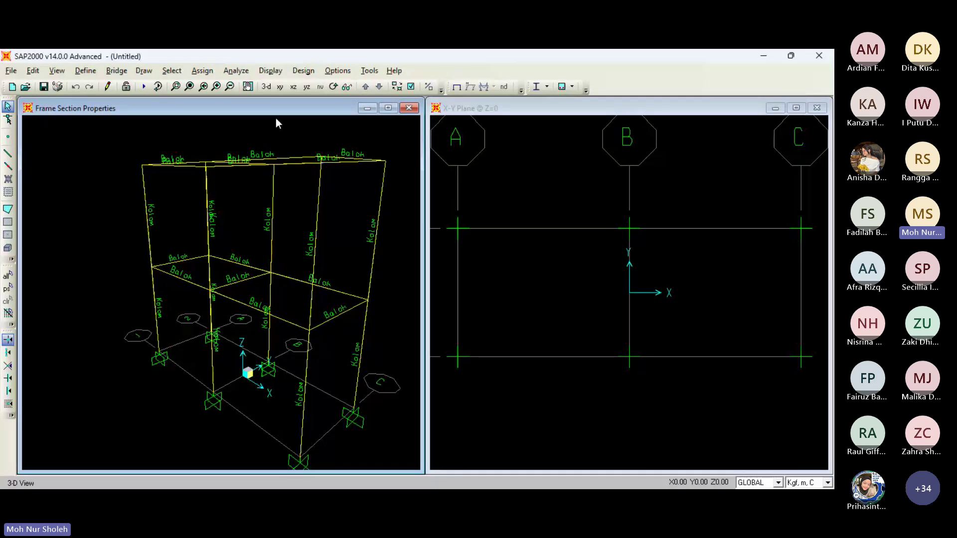
click(247, 87)
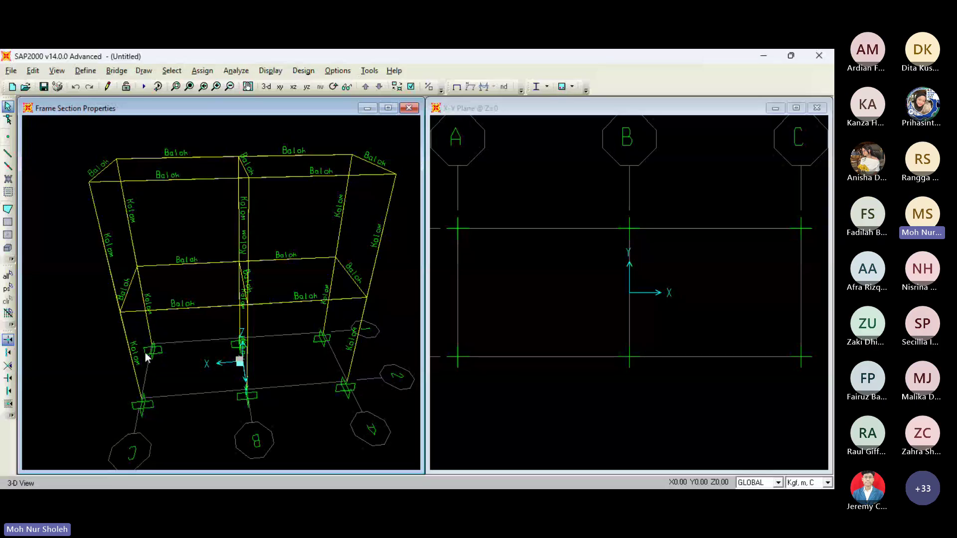
key(alt+Tab)
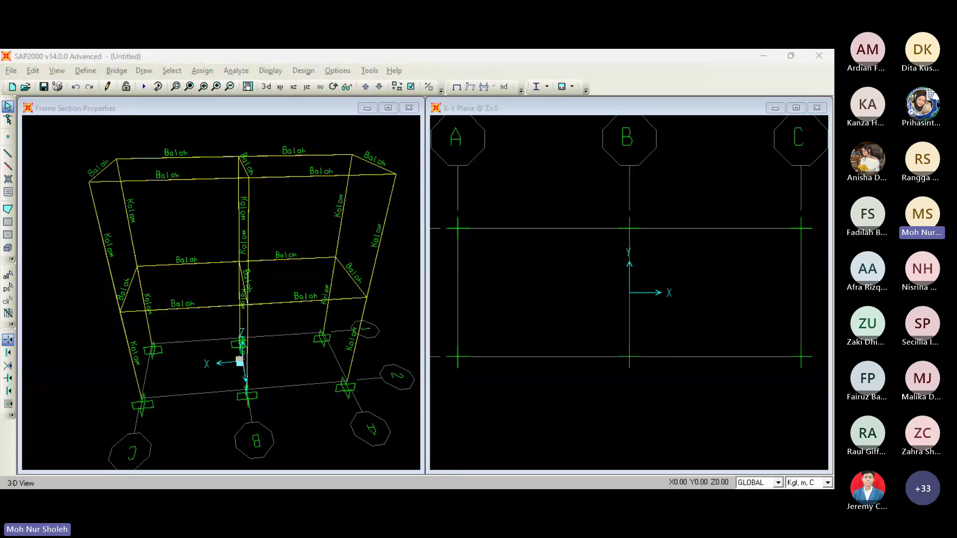
click(102, 170)
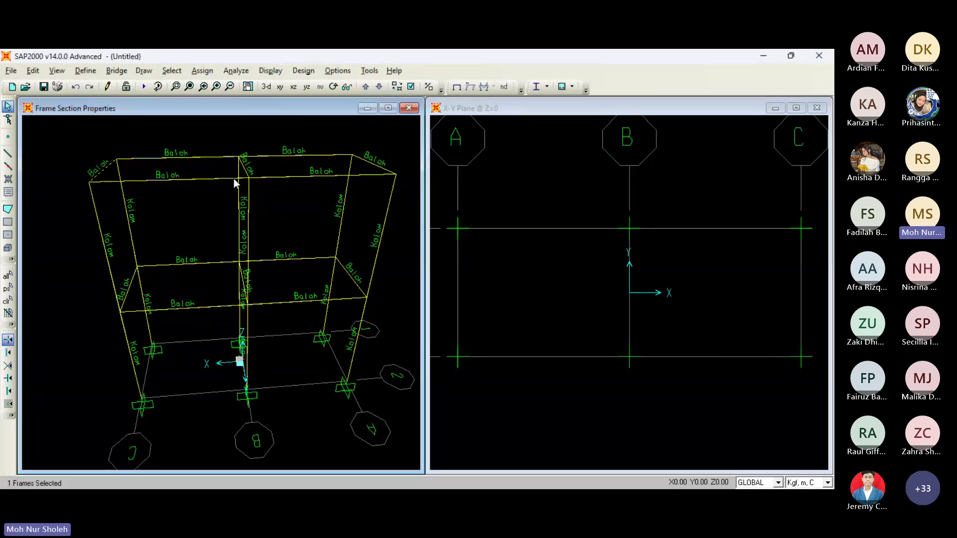
click(245, 168)
click(376, 165)
click(110, 166)
click(244, 167)
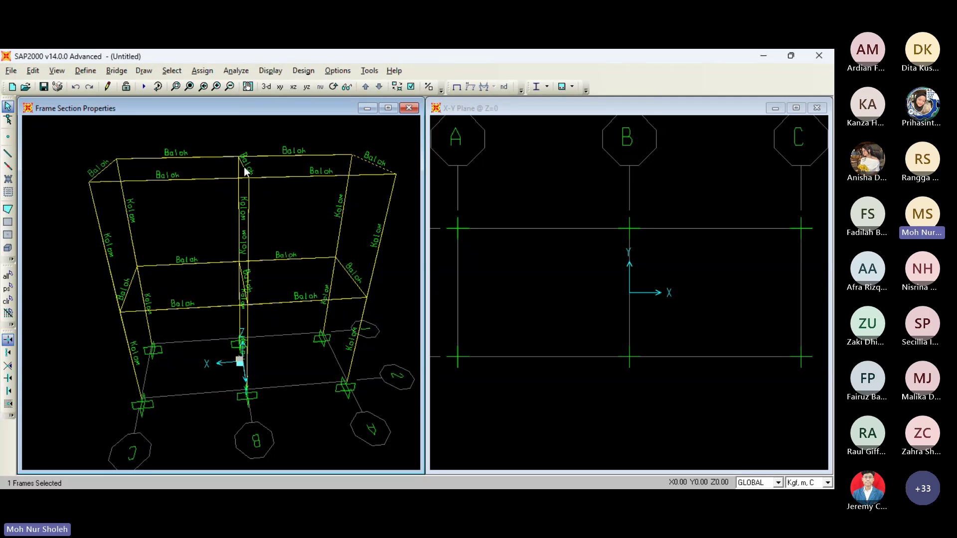
click(378, 170)
- Select the three first-floor transverse beams and start a DEAD distributed load assignment measured by absolute distance from End-I
click(130, 286)
click(245, 282)
click(351, 277)
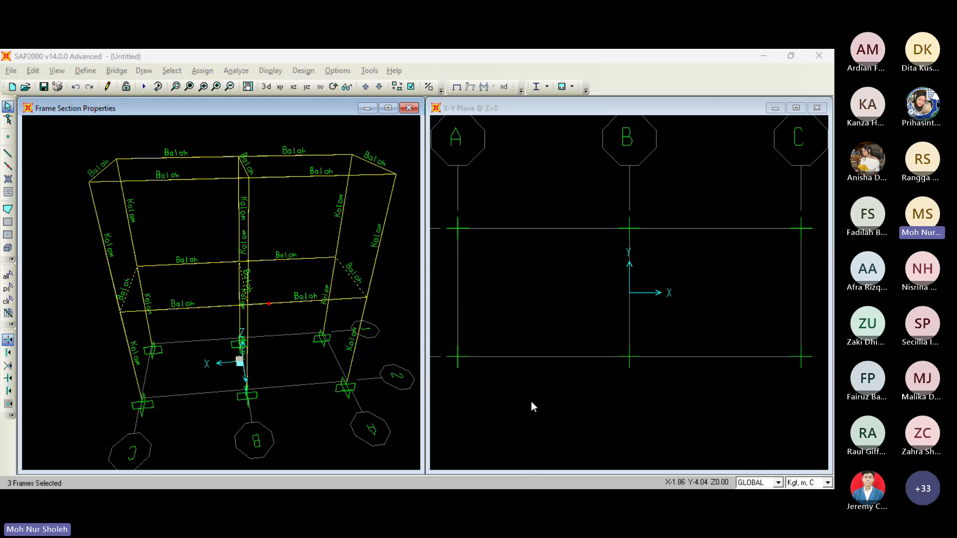
click(184, 213)
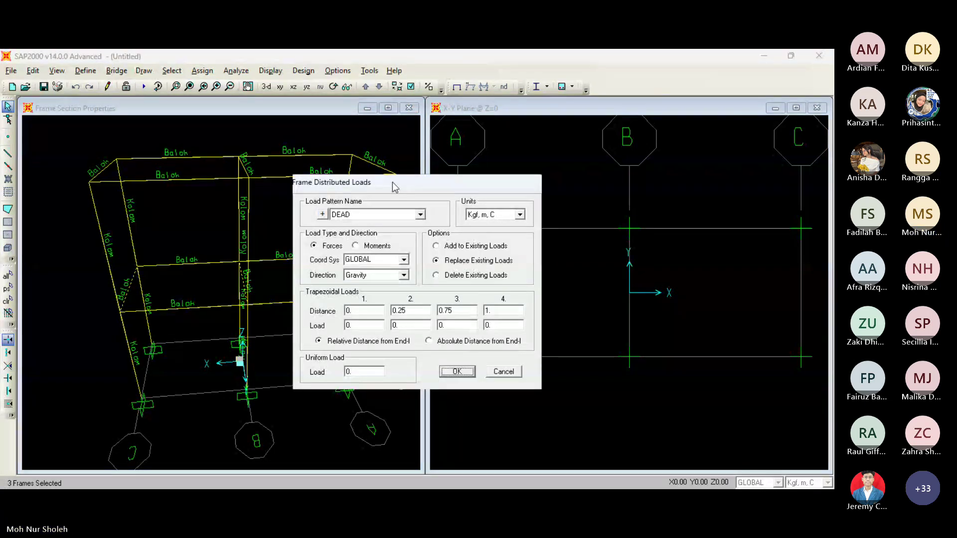
drag(392, 181, 508, 139)
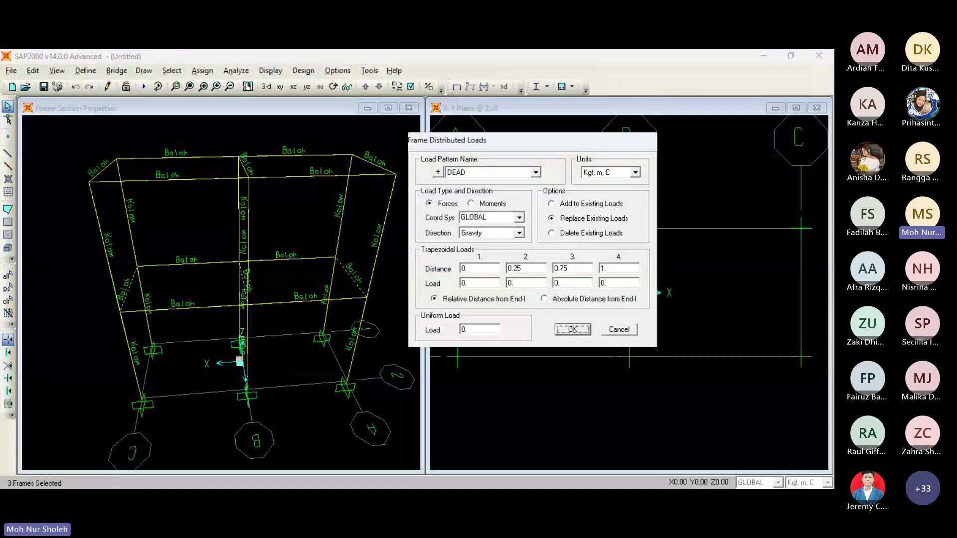
key(alt+Tab)
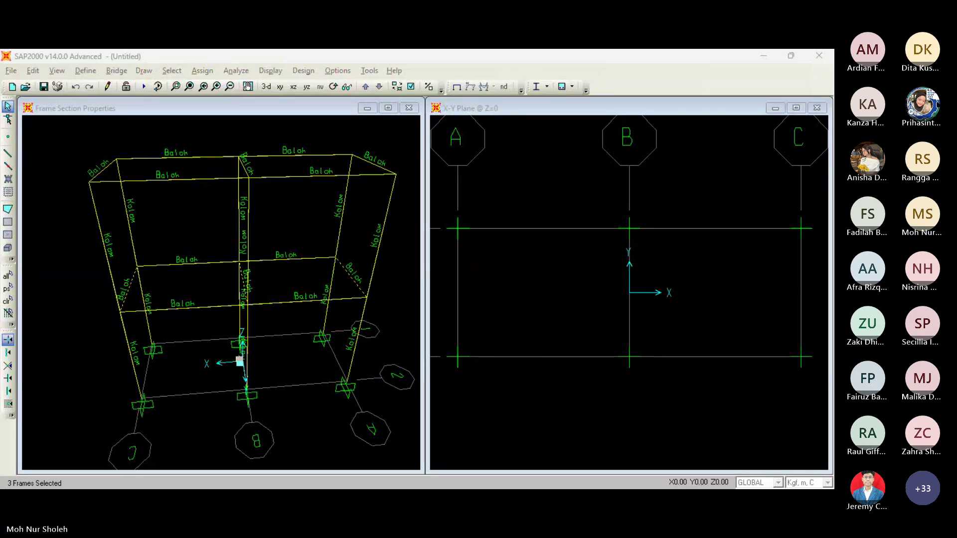
key(alt+Tab)
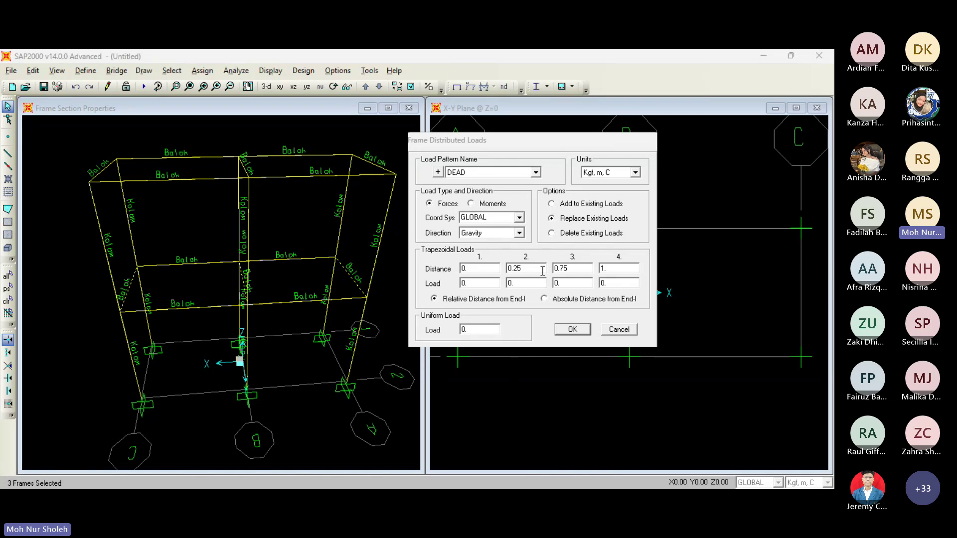
click(548, 300)
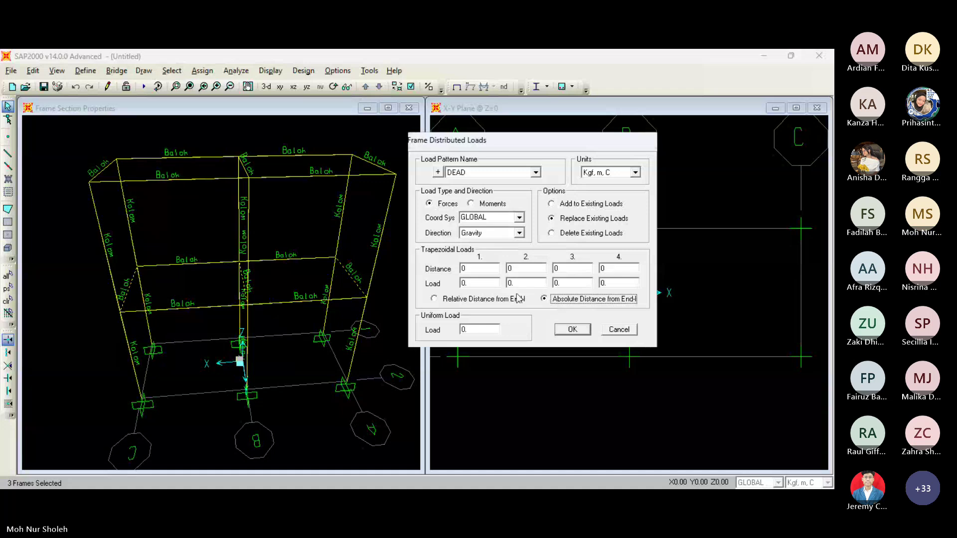
- Try a trapezoidal DEAD load on these beams with distance 525 and load 1.5 at point 2 and load 3 at point 3
double_click(519, 283)
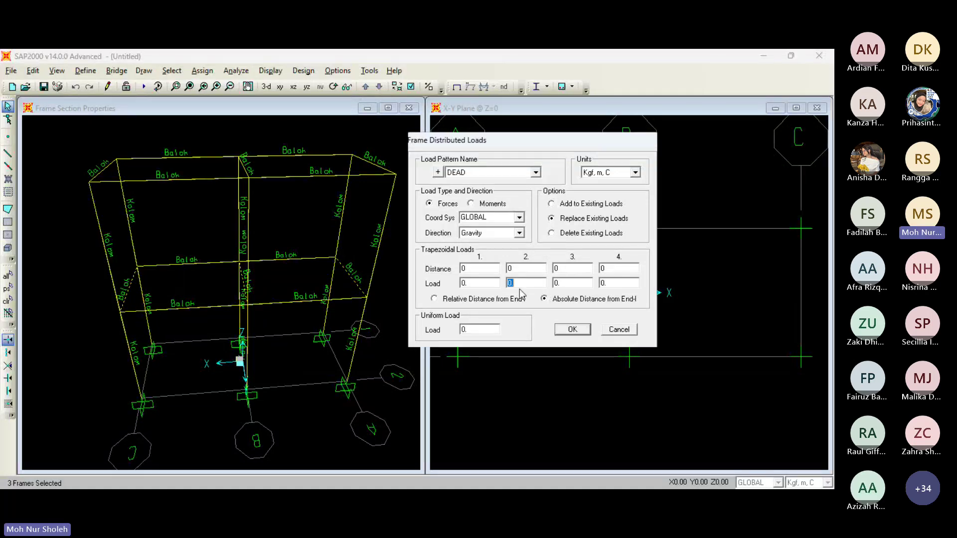
text(1.5)
double_click(573, 284)
text(3)
double_click(510, 269)
click(490, 478)
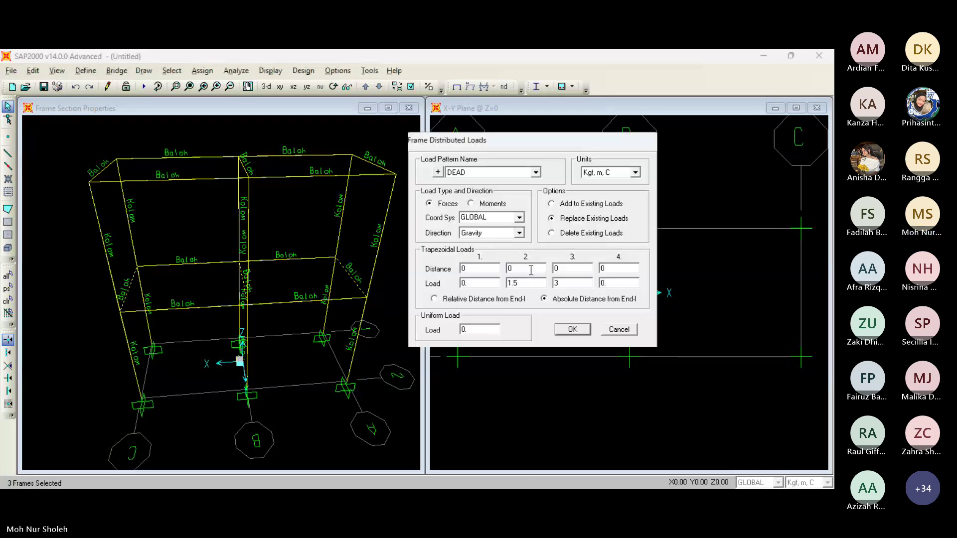
double_click(530, 270)
text(1.5)
click(559, 329)
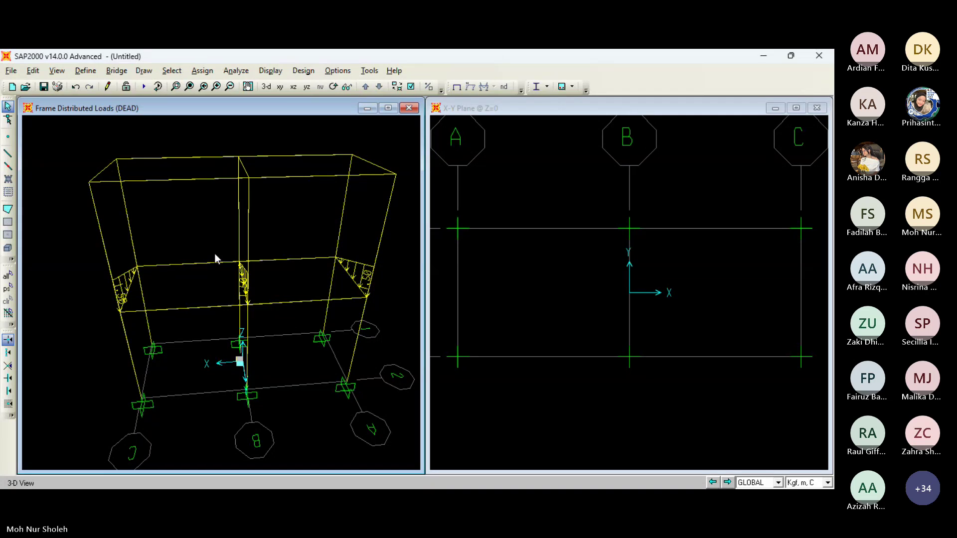
- Reselect the three first-floor transverse beams and set their DEAD trapezoidal load distances to 1.5 m at point 2 and 3 m at point 3
click(334, 88)
drag(104, 195, 434, 159)
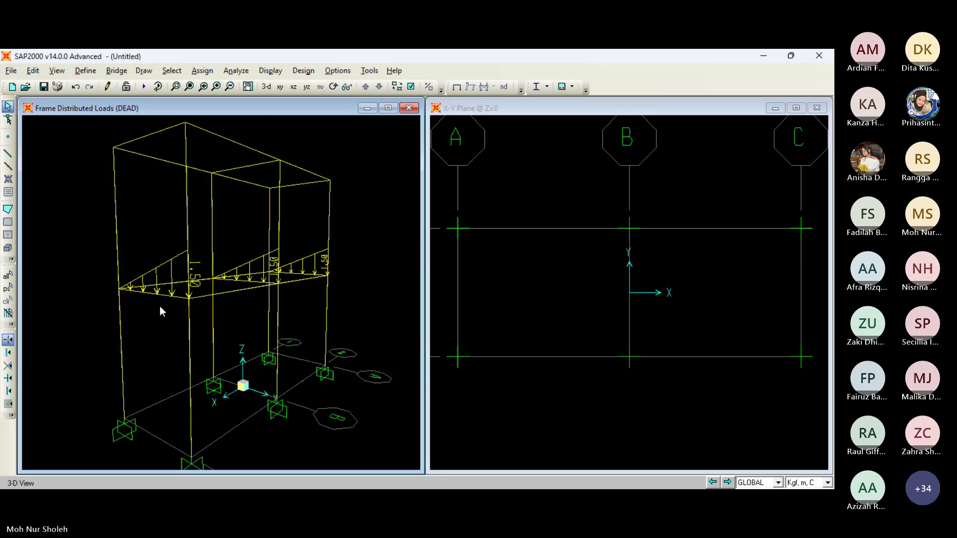
click(336, 88)
drag(243, 199, 252, 249)
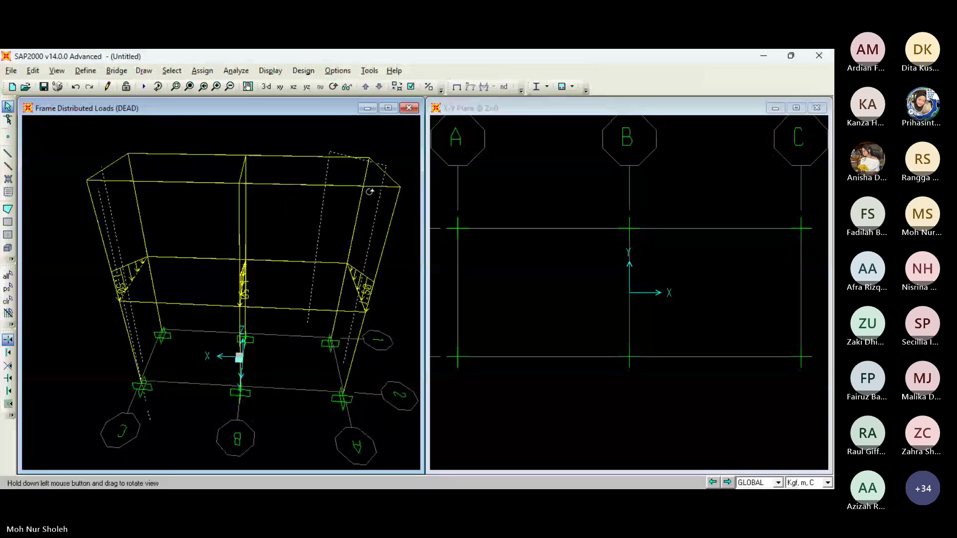
drag(319, 204, 351, 182)
click(244, 283)
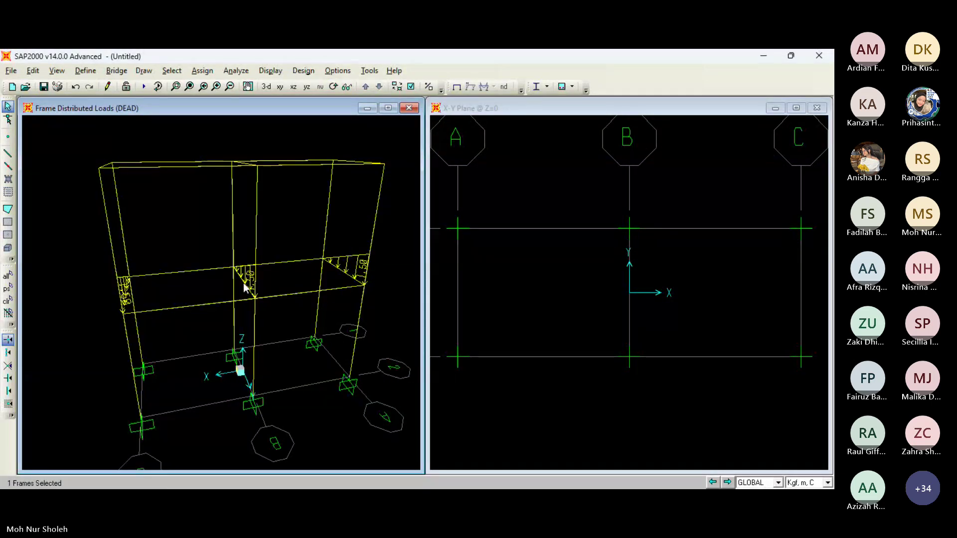
click(348, 273)
click(333, 86)
drag(259, 213, 260, 214)
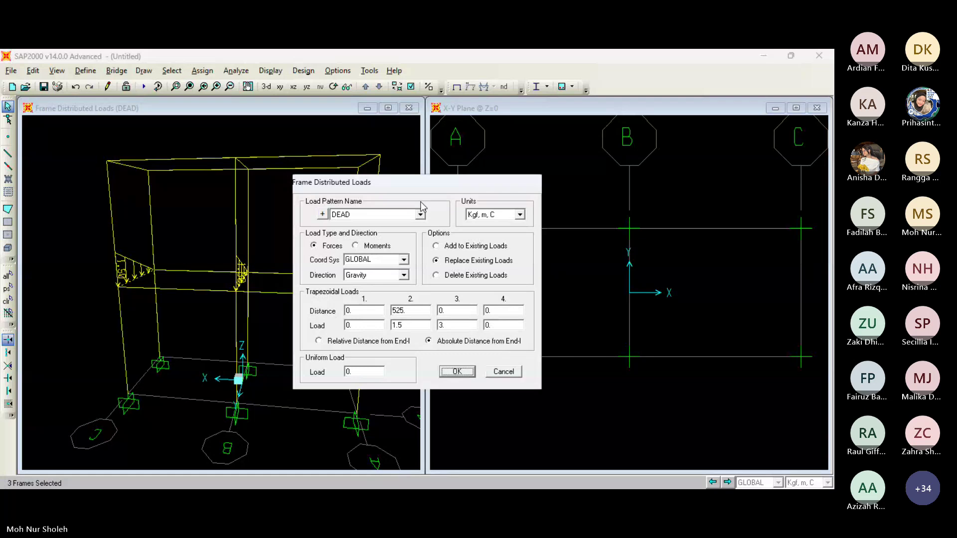
drag(423, 183, 510, 151)
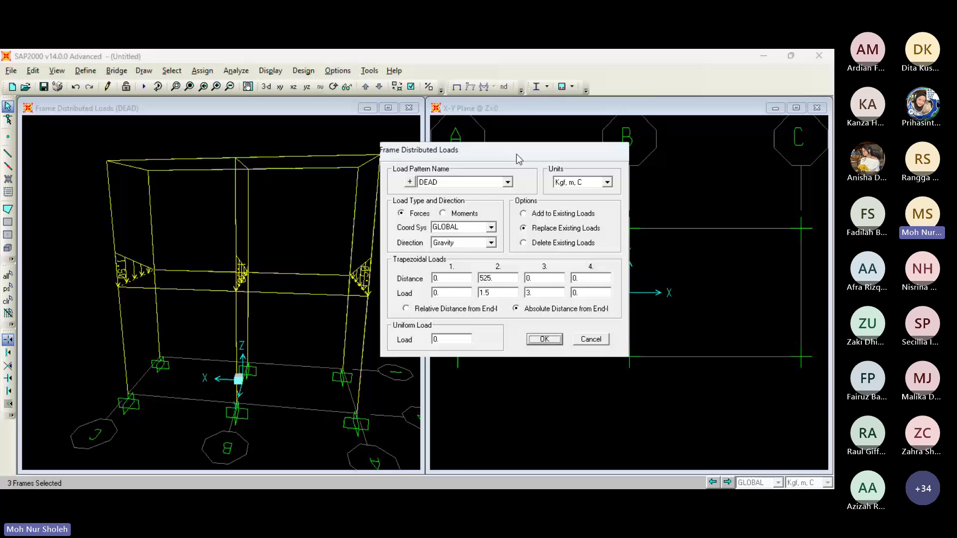
drag(516, 159, 576, 150)
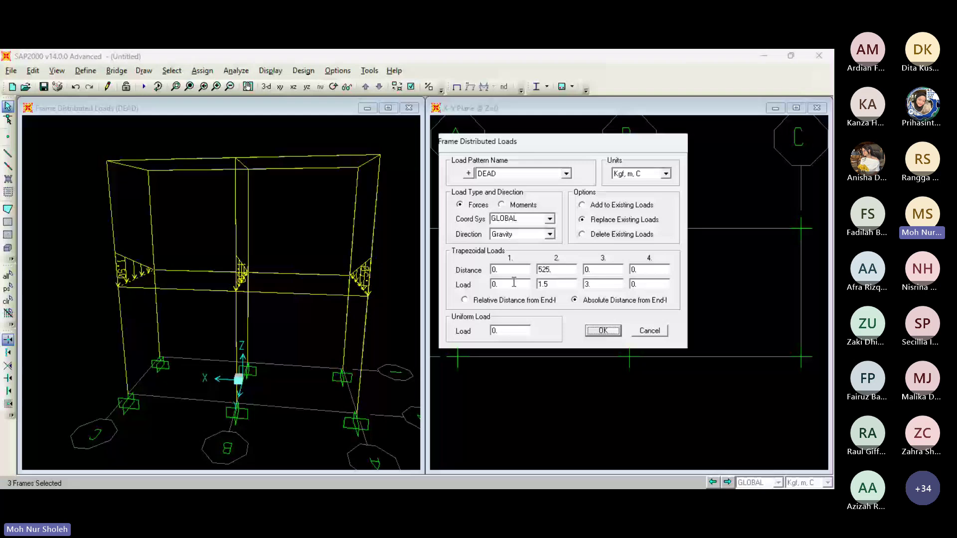
double_click(546, 274)
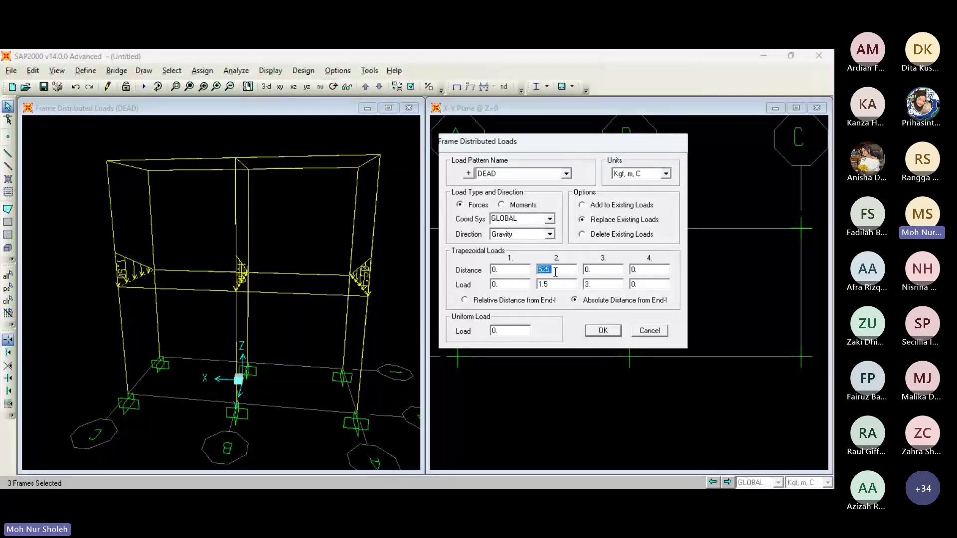
text(1.5)
key(Tab)
text(3)
- Set the trapezoidal load values to 525 at point 2 and 0 at point 3, and apply the load
double_click(561, 284)
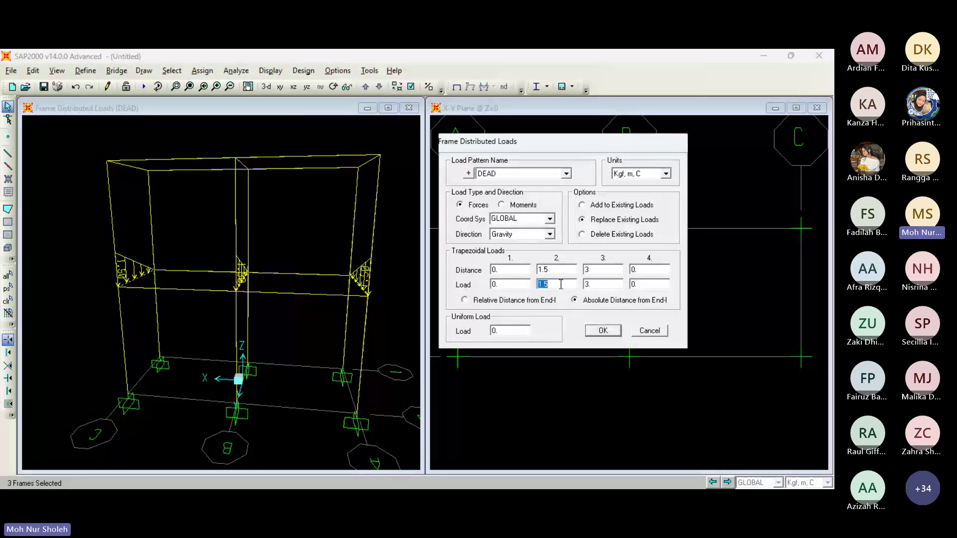
text(525)
key(Tab)
text(0)
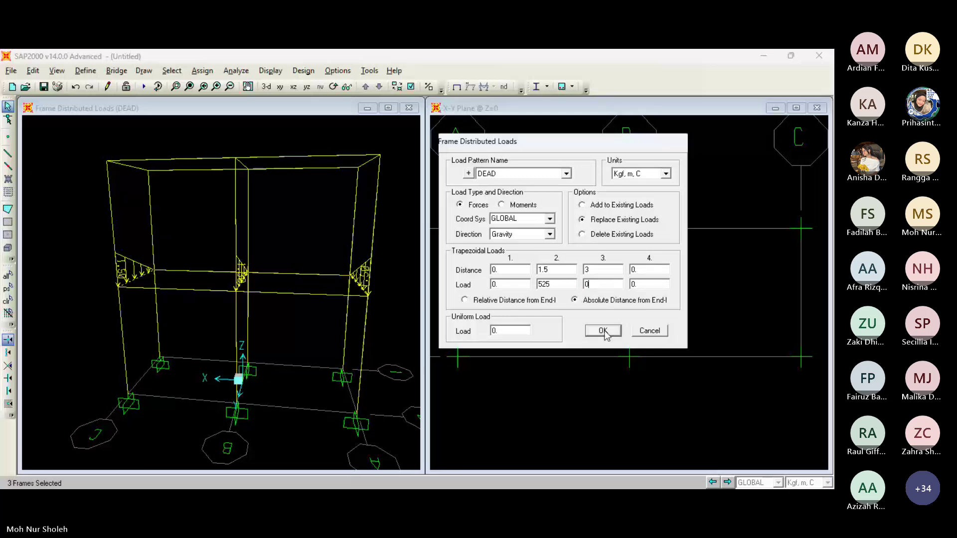
click(604, 333)
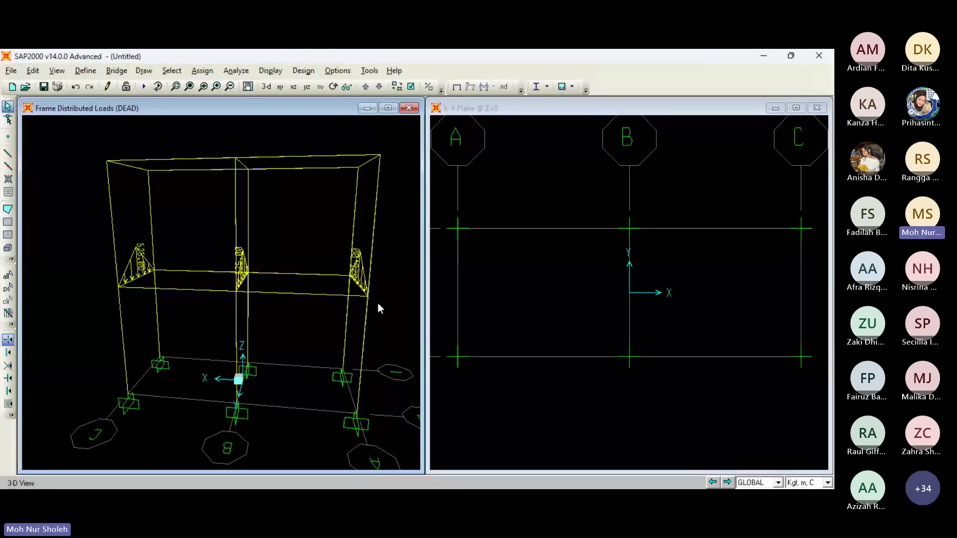
- Assign the same triangular DEAD load to the three top-floor transverse beams with a load of 450 at point 2
click(133, 168)
click(243, 166)
click(369, 162)
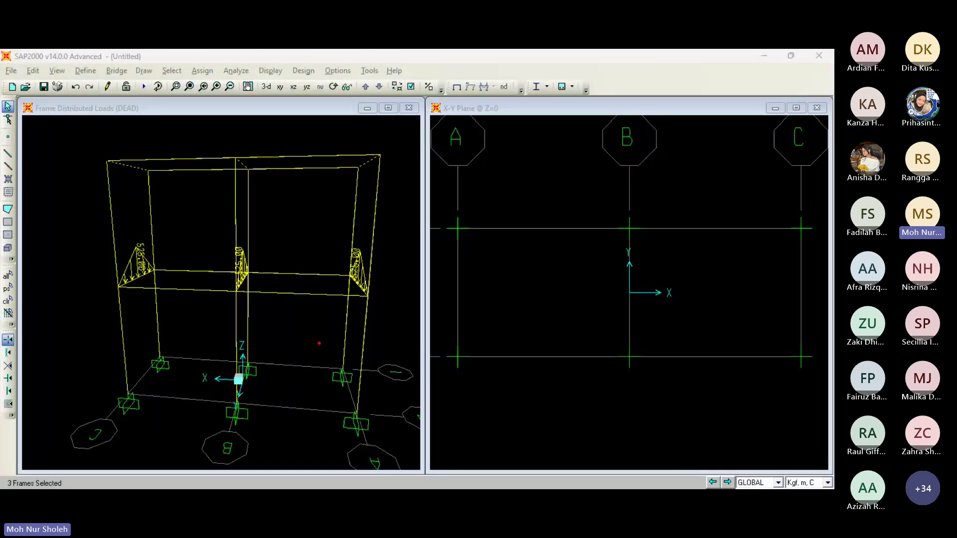
click(507, 409)
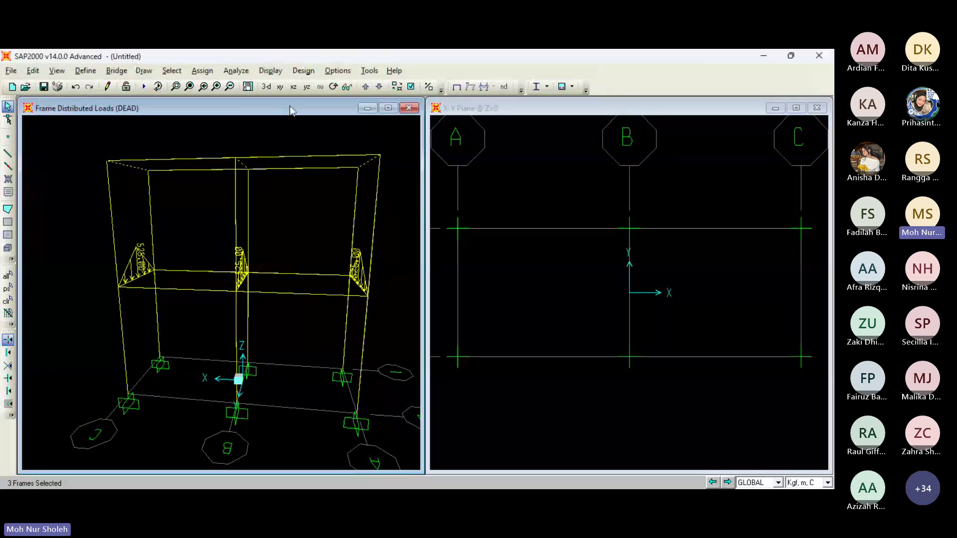
click(203, 74)
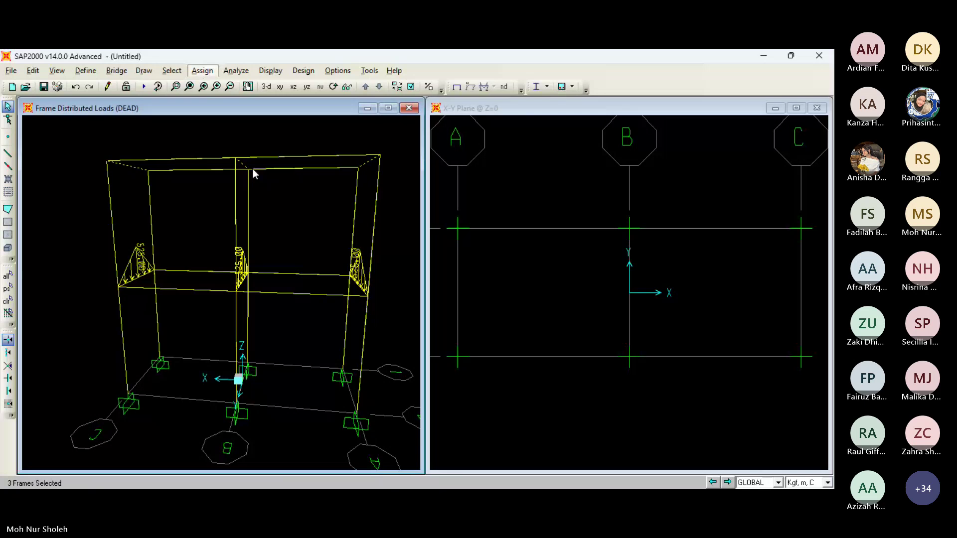
click(378, 244)
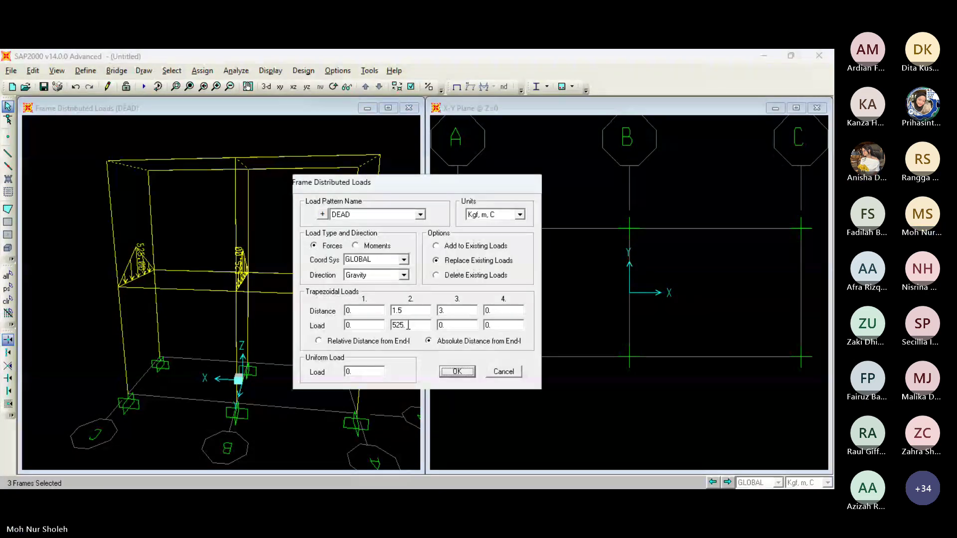
double_click(408, 325)
text(4)
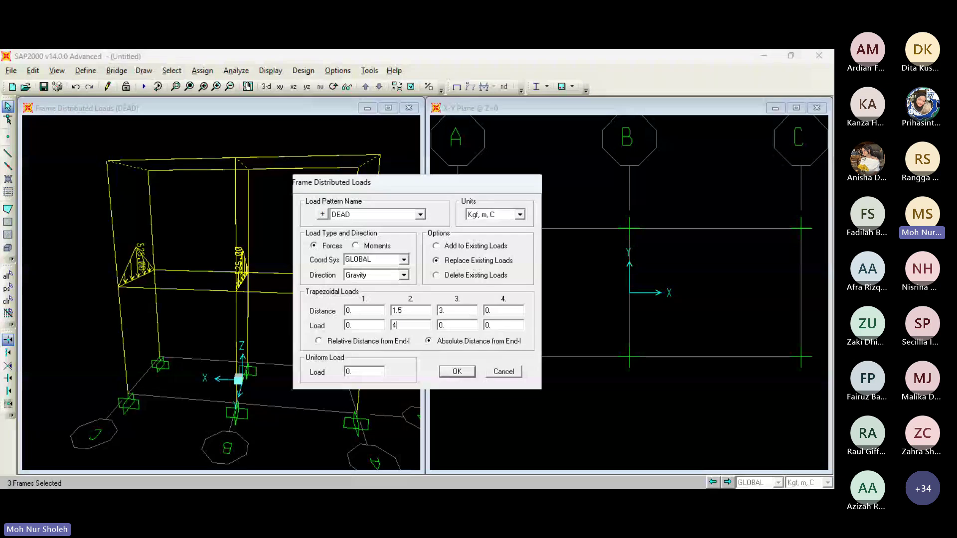
text(50)
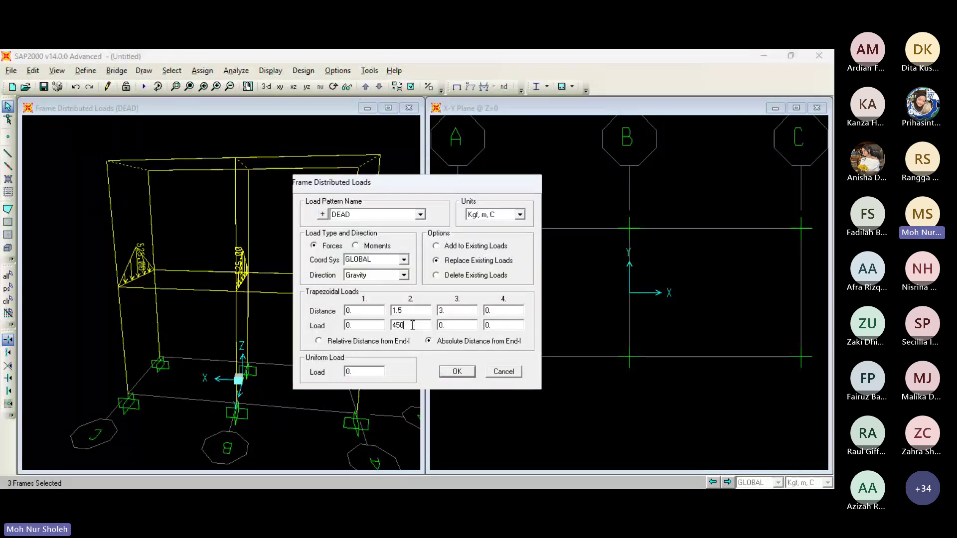
click(456, 371)
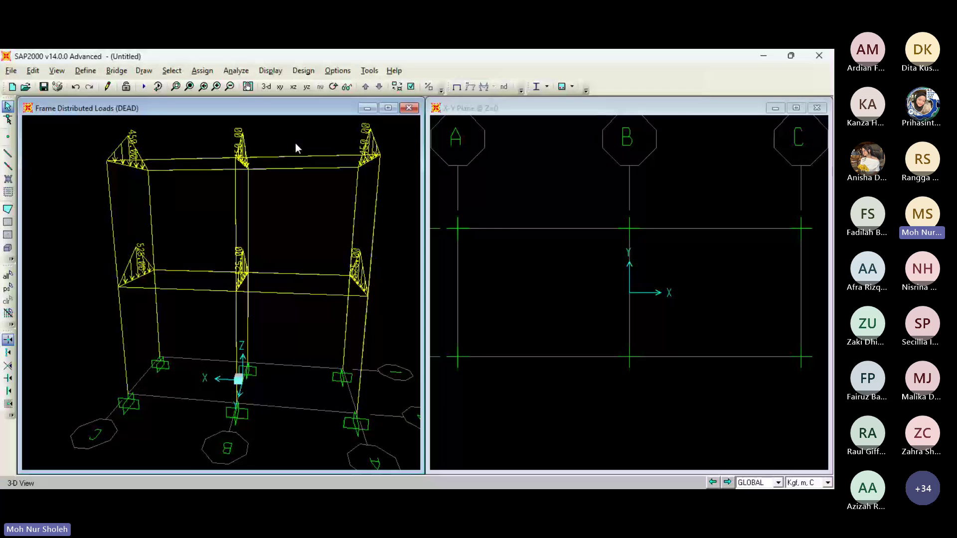
- Select the eight longitudinal beams on both floors for a distributed load, and reduce the selection to the four first-floor beams
click(205, 160)
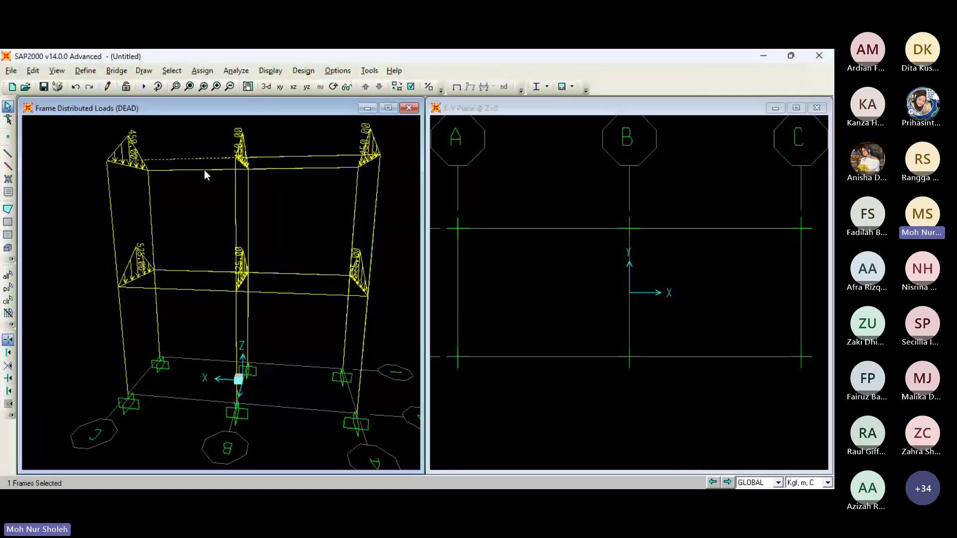
click(204, 170)
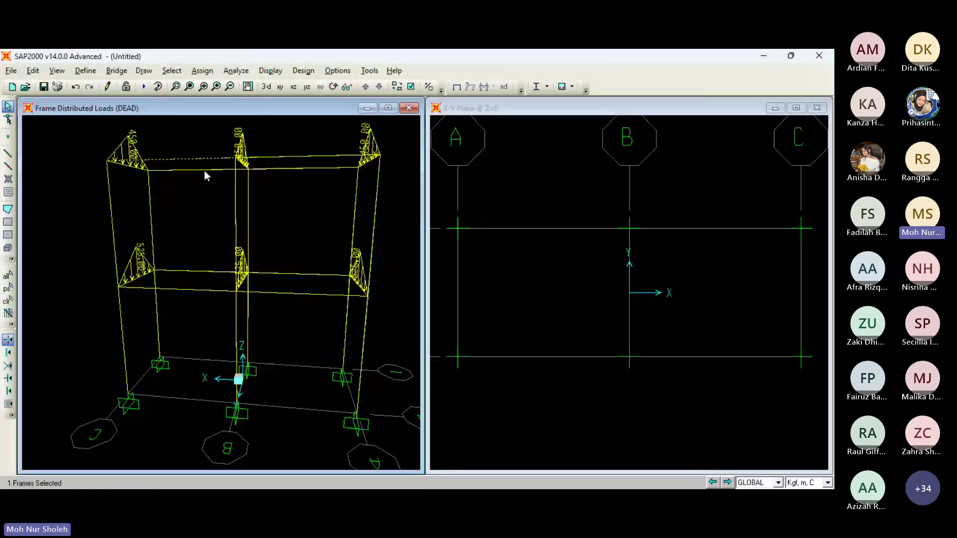
click(314, 160)
click(314, 158)
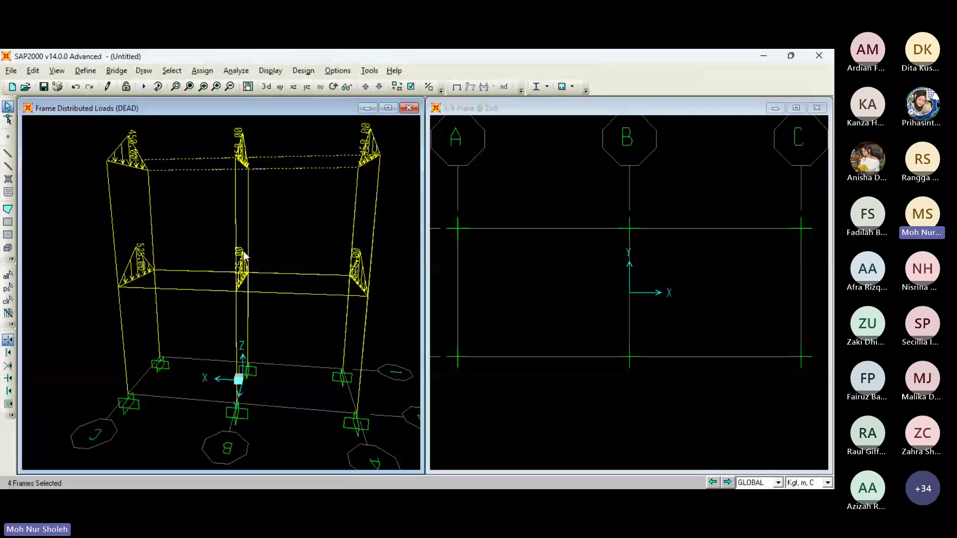
click(197, 271)
click(203, 290)
click(292, 295)
click(293, 273)
click(202, 71)
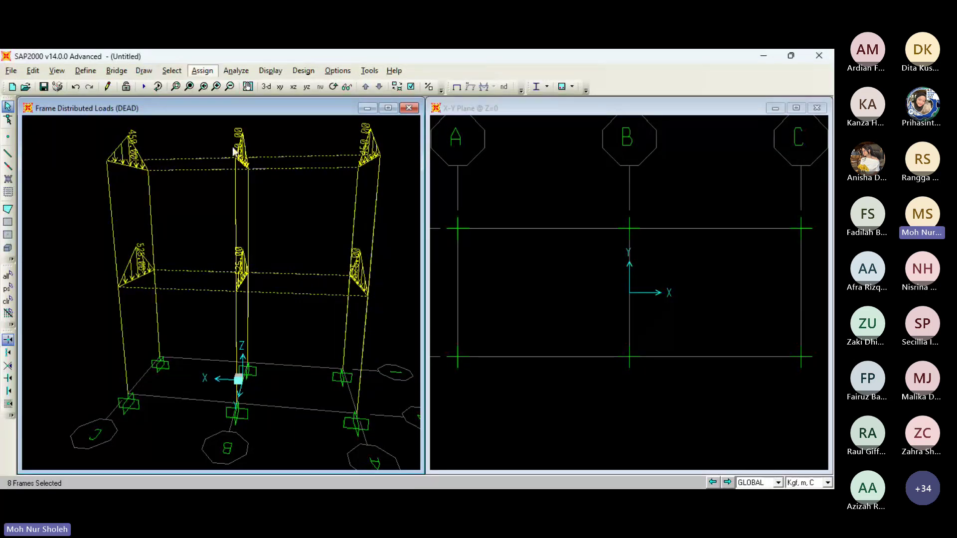
click(393, 249)
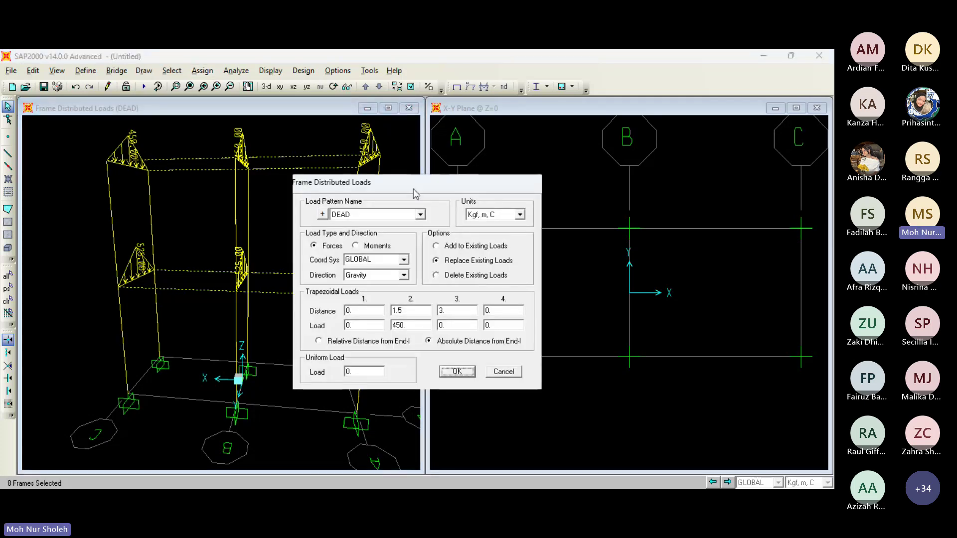
click(457, 372)
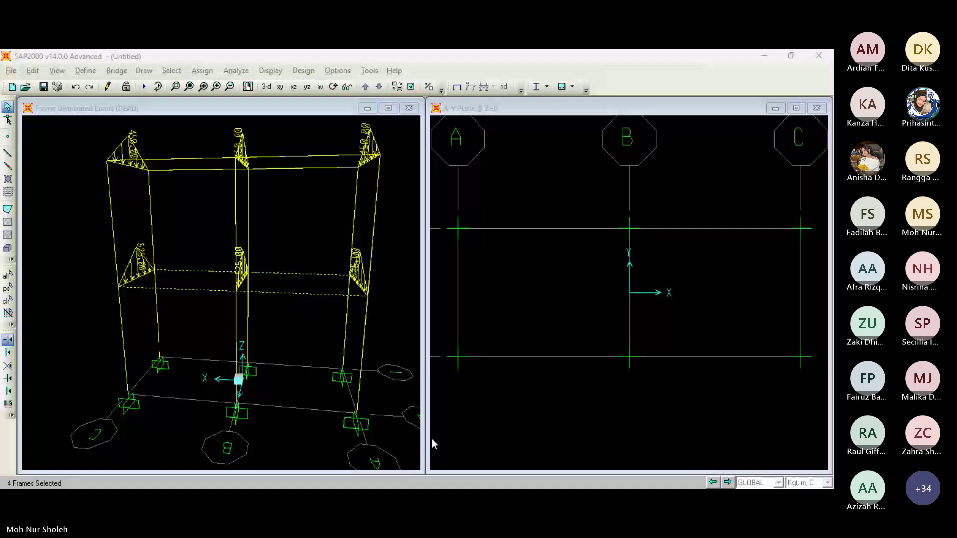
- Set the DEAD trapezoidal load distance at point 2 to 1.5 m for the four first-floor longitudinal beams
click(392, 195)
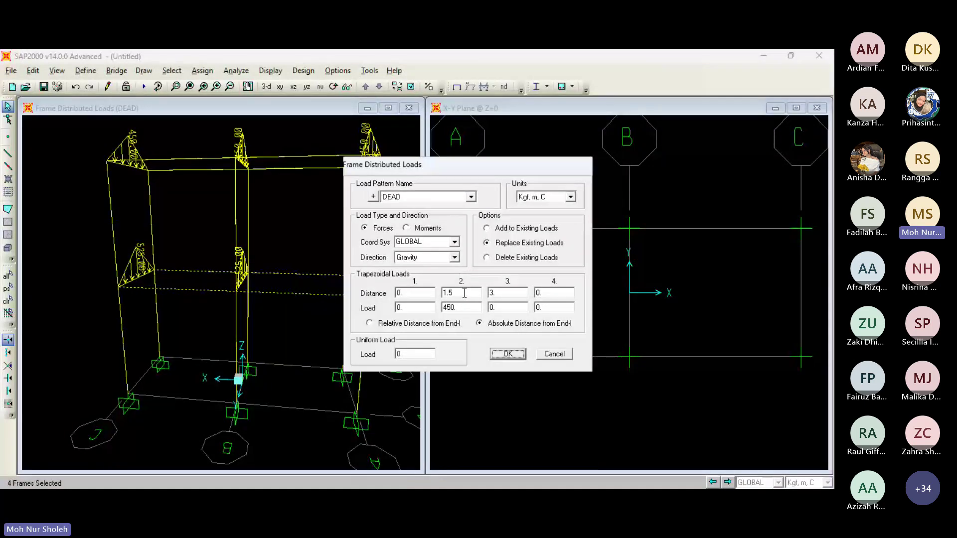
double_click(448, 292)
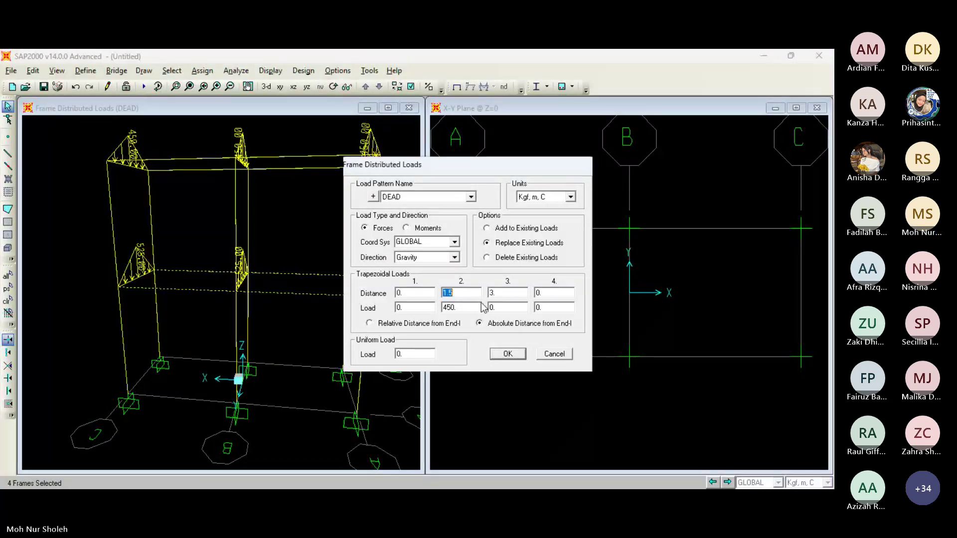
key(Return)
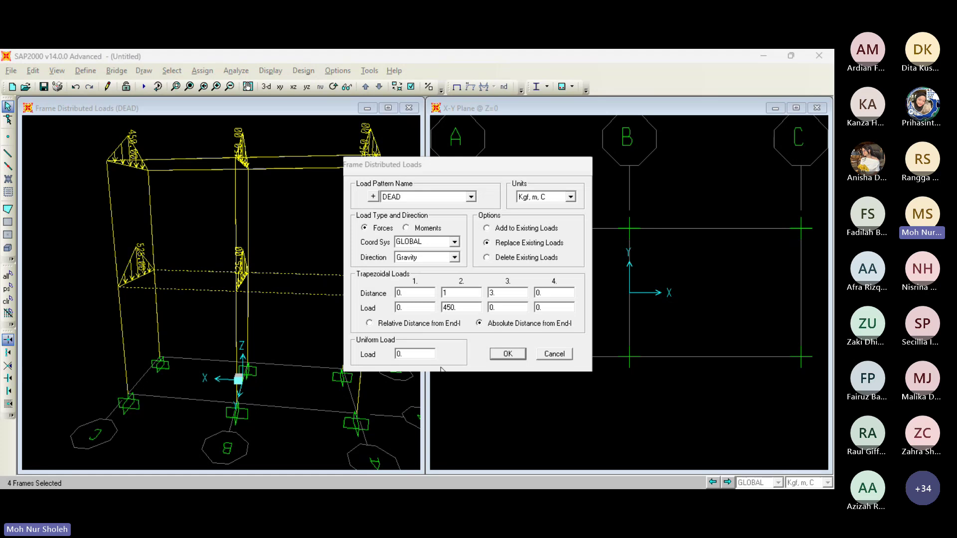
click(456, 293)
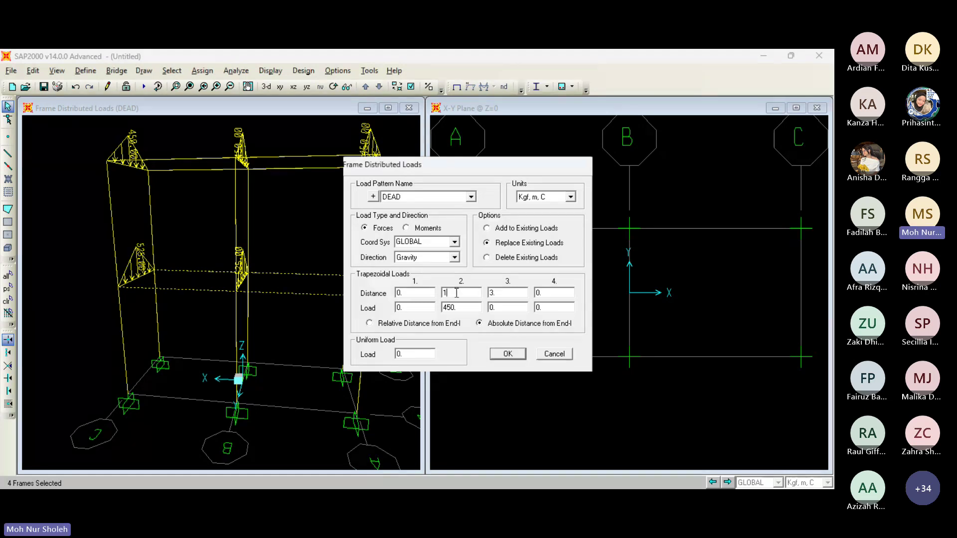
text(.5)
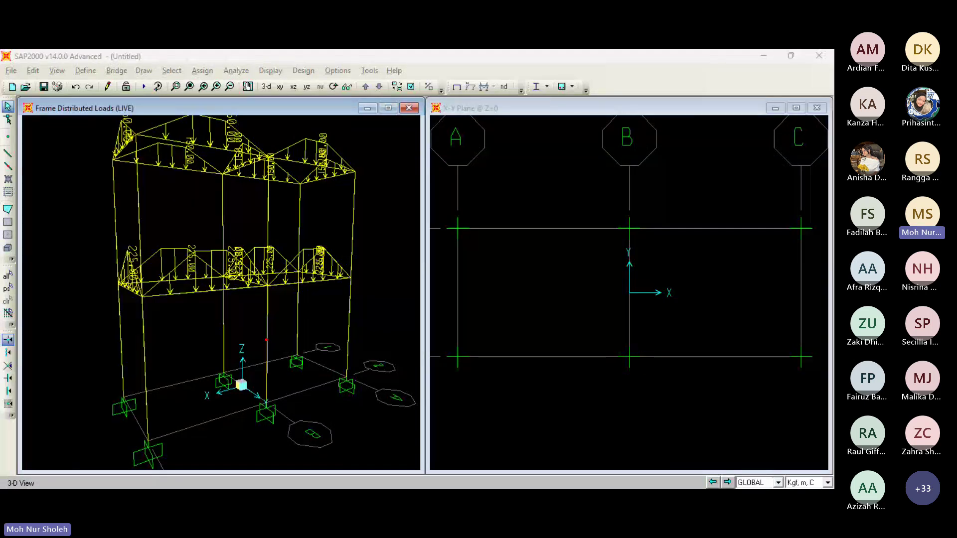
- Set the analysis degrees of freedom to Space Frame in the analysis options
click(453, 242)
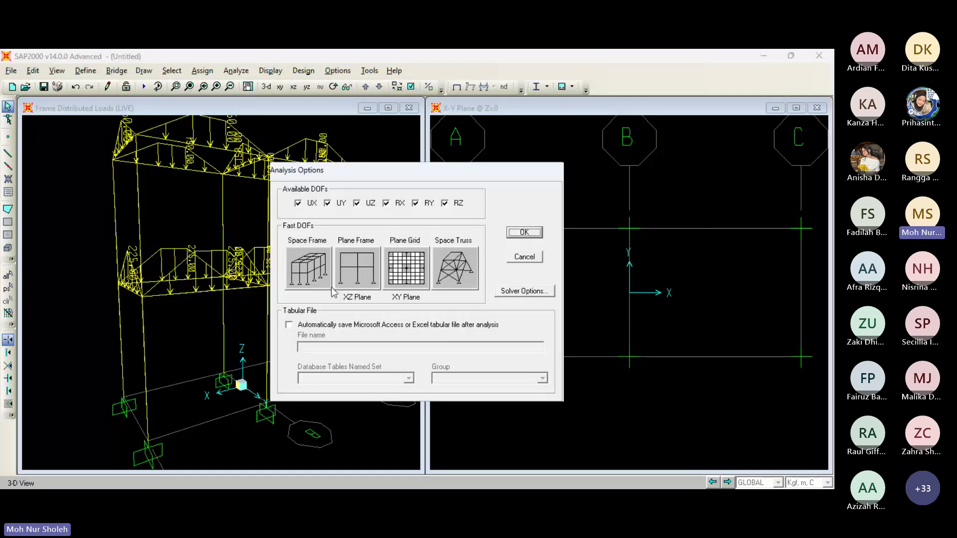
click(313, 269)
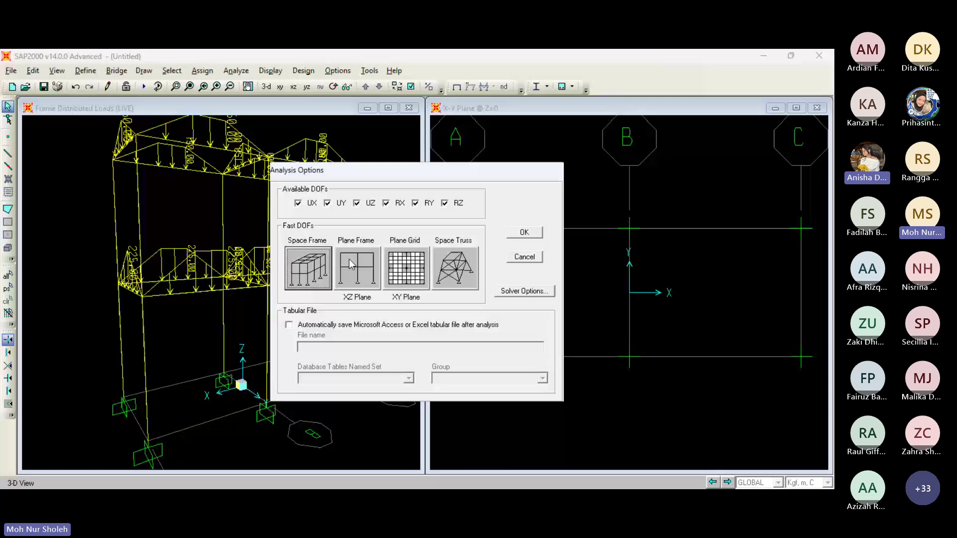
click(522, 233)
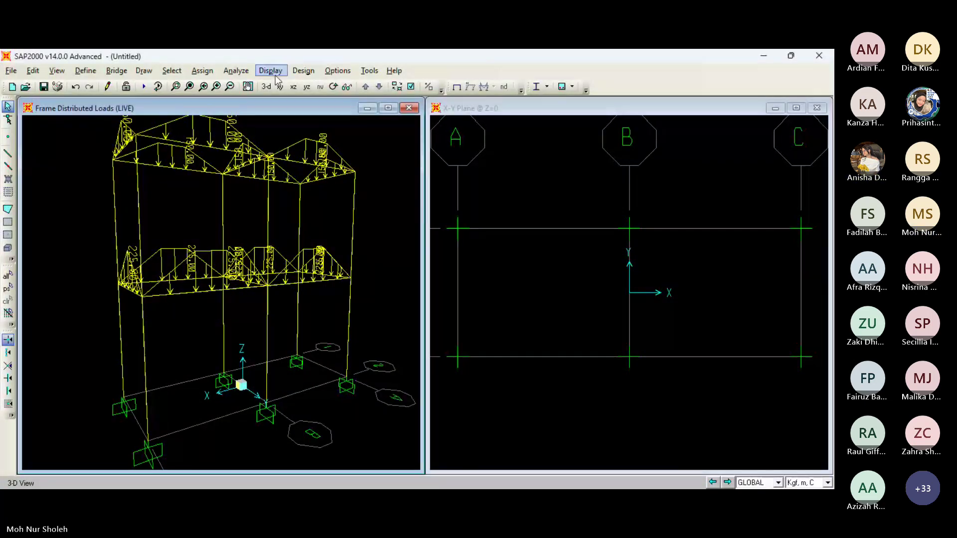
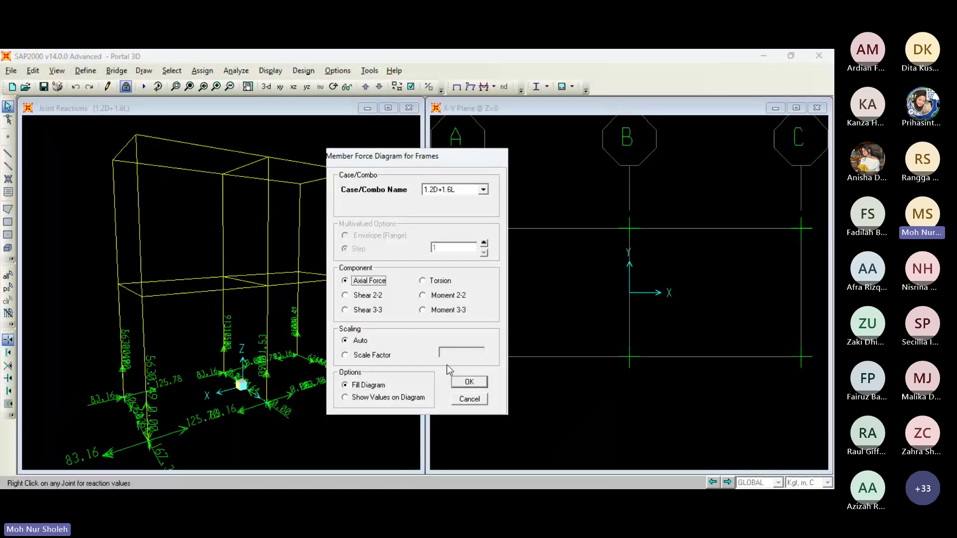
- Show the frames' Axial Force and Shear 2-2 diagrams for the 1.2D+1.6L combination with values on the diagram
click(415, 400)
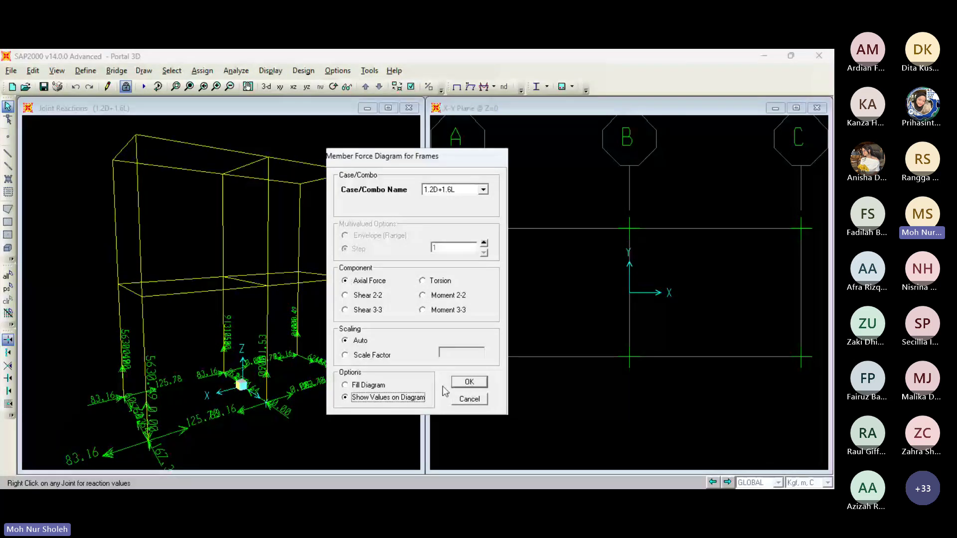
click(480, 382)
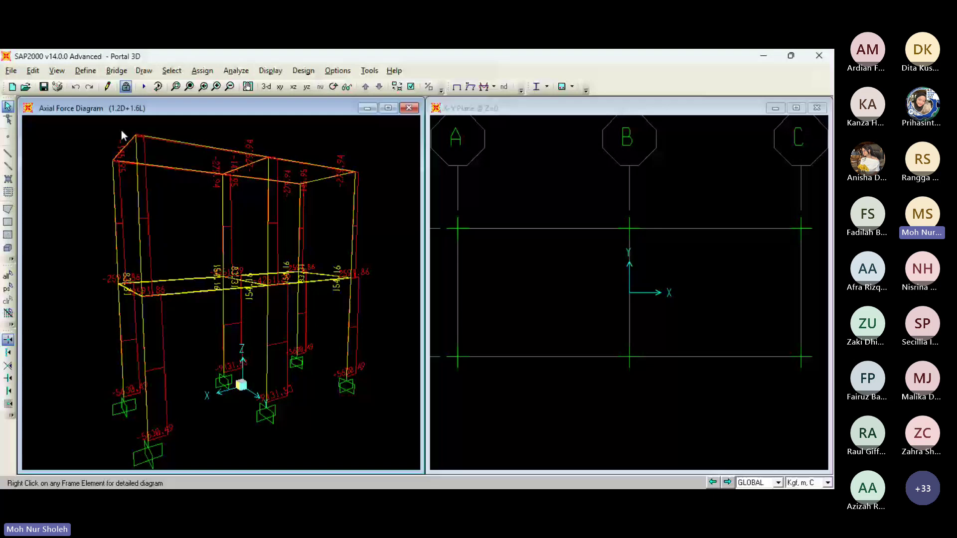
click(371, 296)
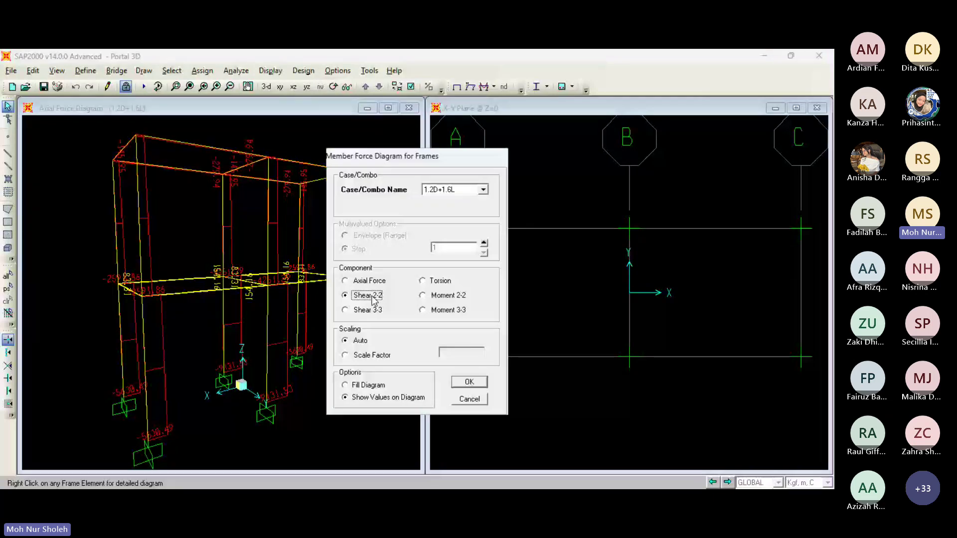
click(457, 380)
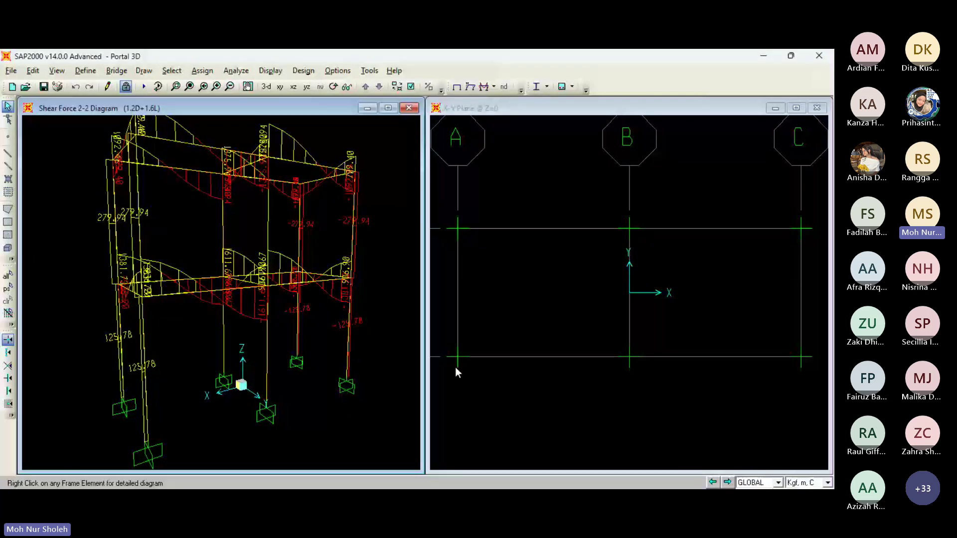
- Show the frames' Shear 3-3 and Torsion diagrams for the 1.2D+1.6L combination
click(270, 71)
click(440, 165)
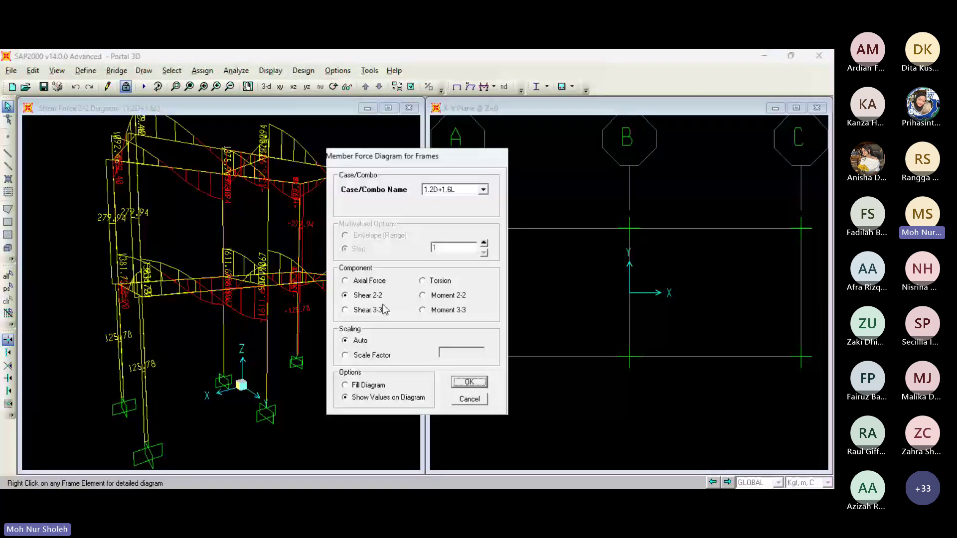
click(346, 310)
click(469, 381)
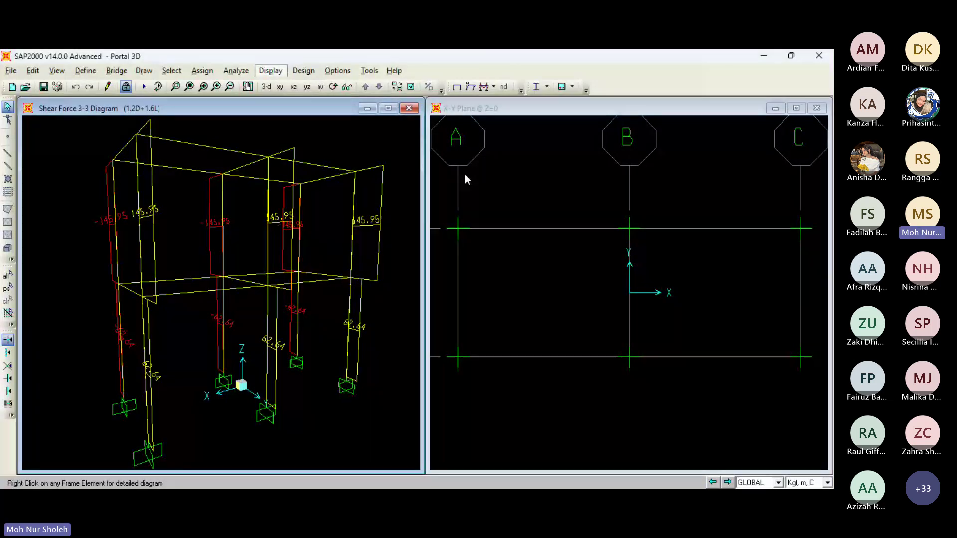
key(F8)
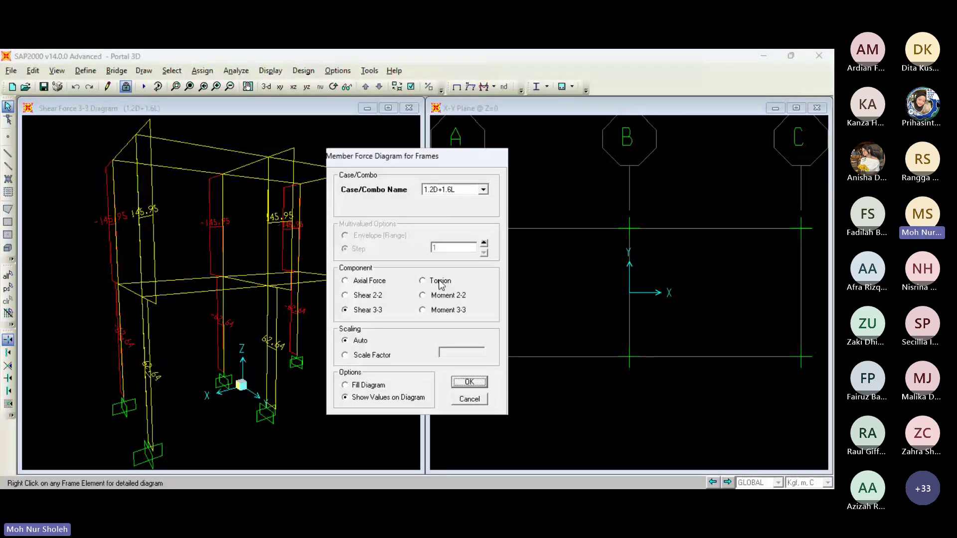
click(440, 282)
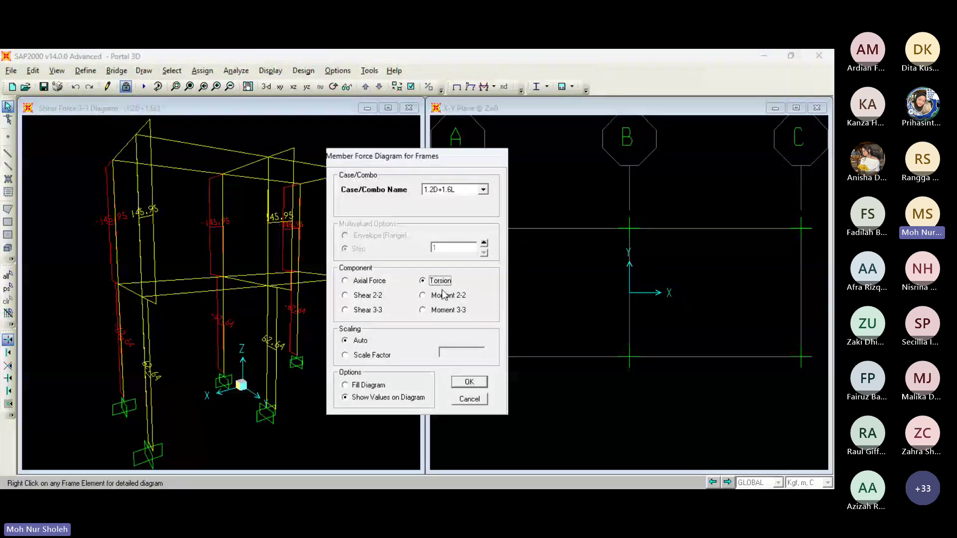
click(466, 383)
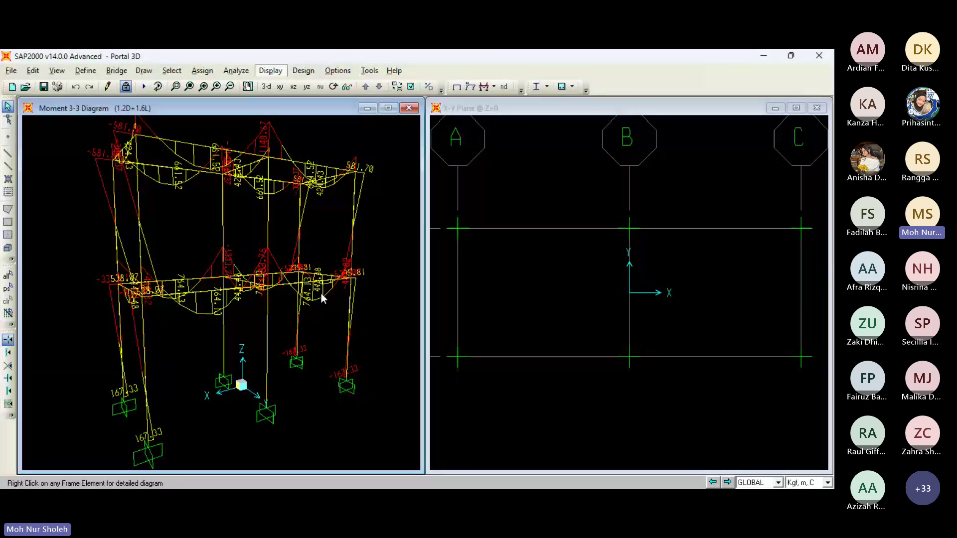
- Display the Joint Reactions table from the analysis results, review it and close it
key(ctrl+t)
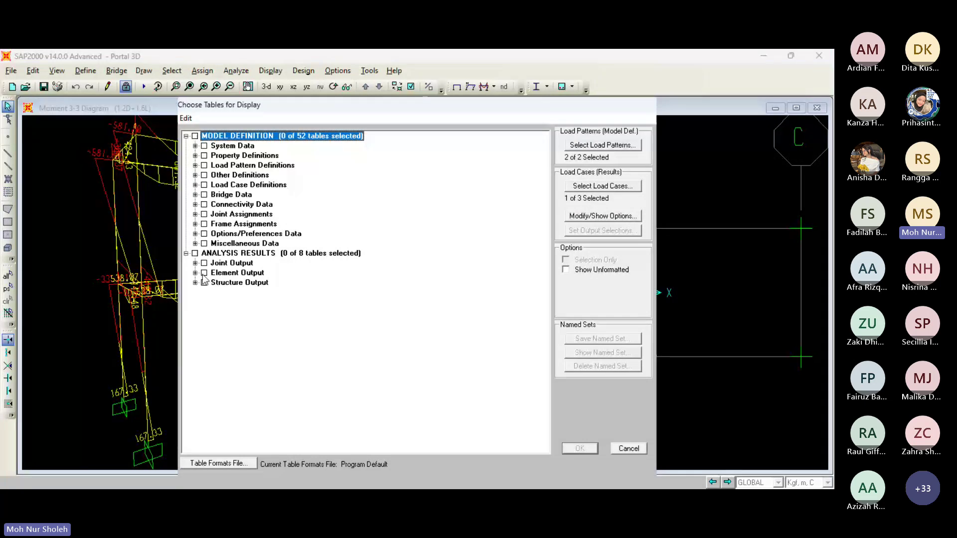
click(194, 263)
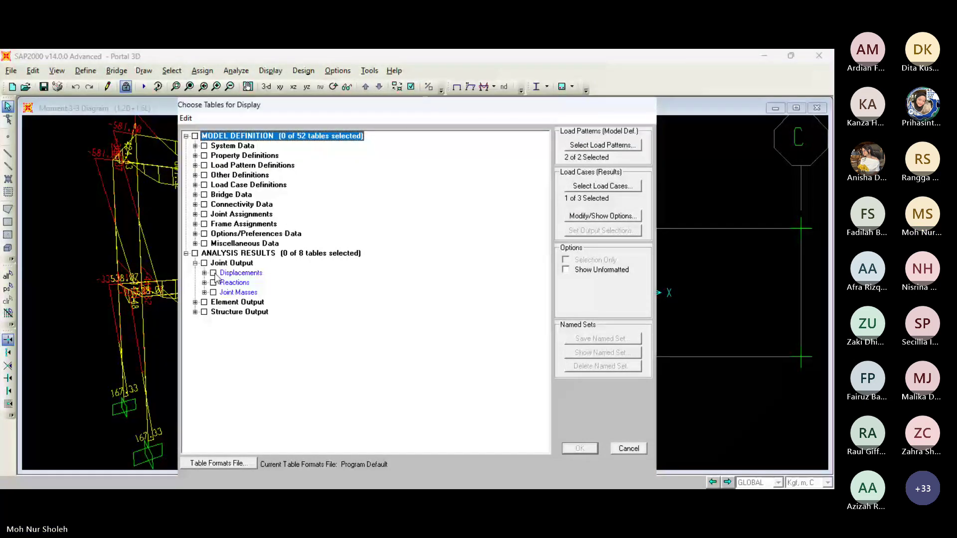
click(205, 273)
click(205, 293)
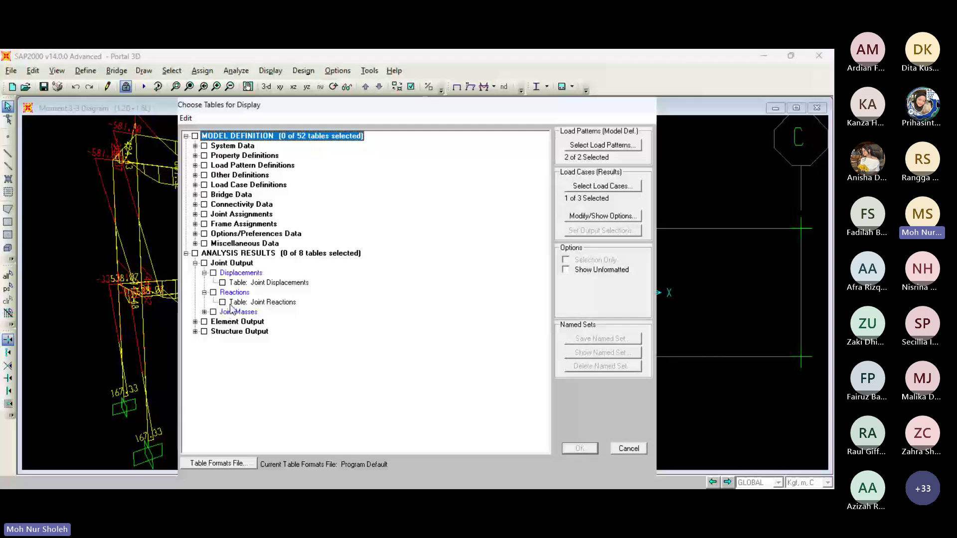
click(229, 304)
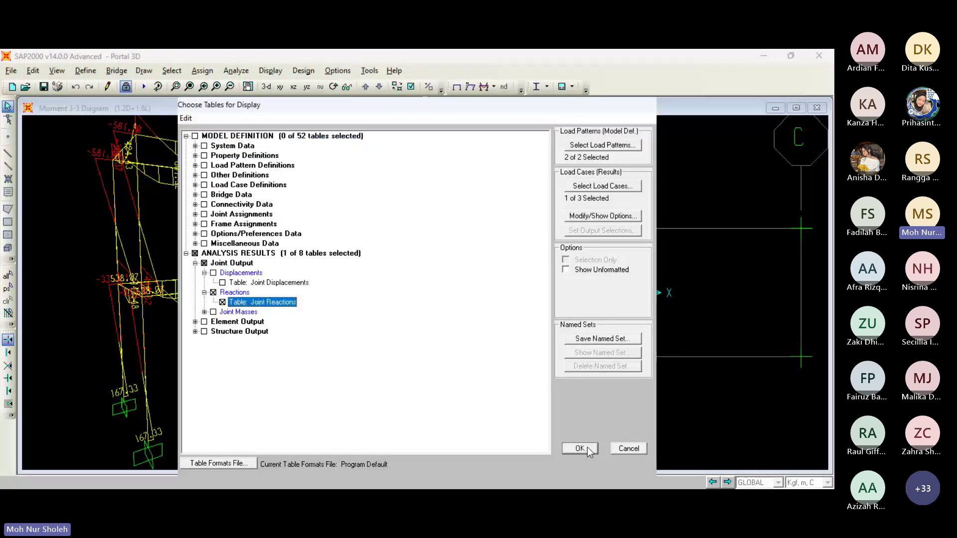
click(587, 447)
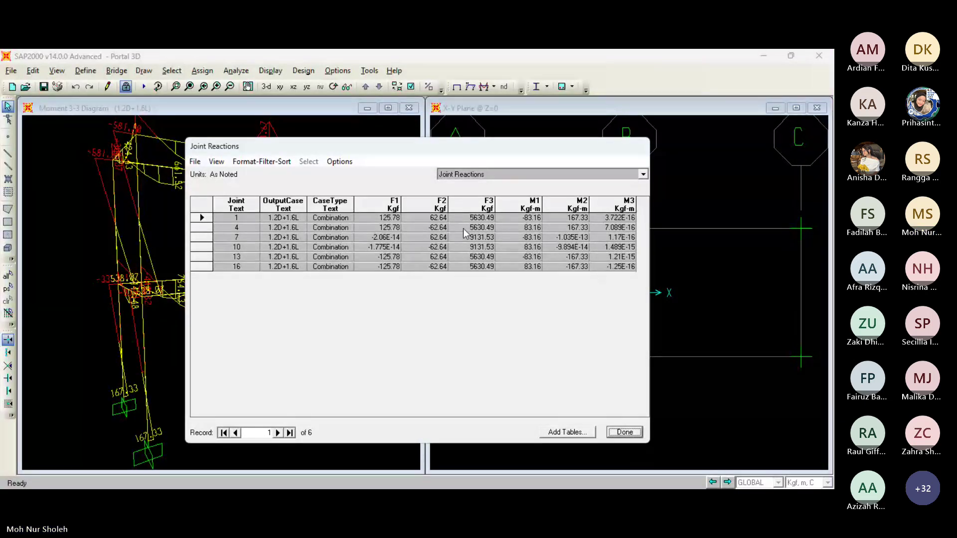
click(624, 432)
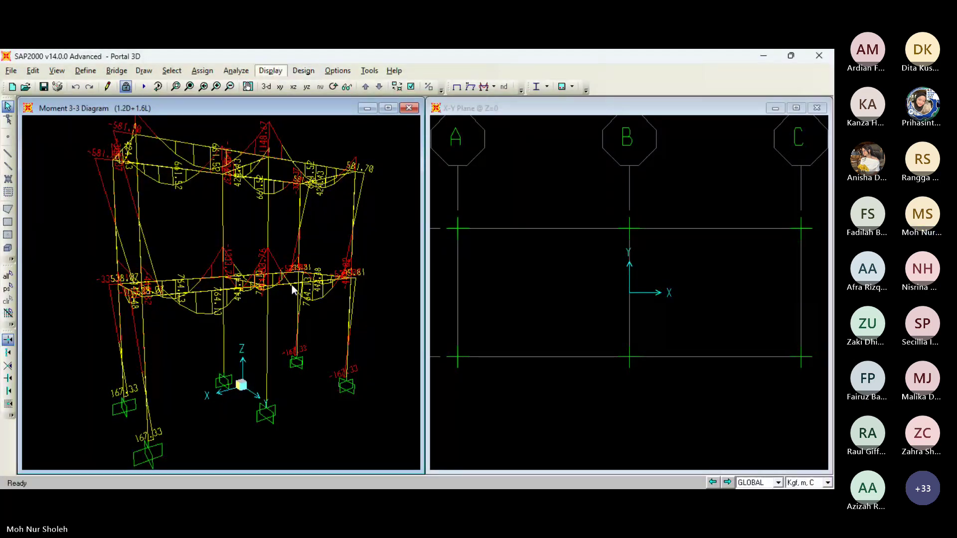
- Replace the joint output with the Element Forces - Frames table and examine its force and moment columns
key(ctrl+t)
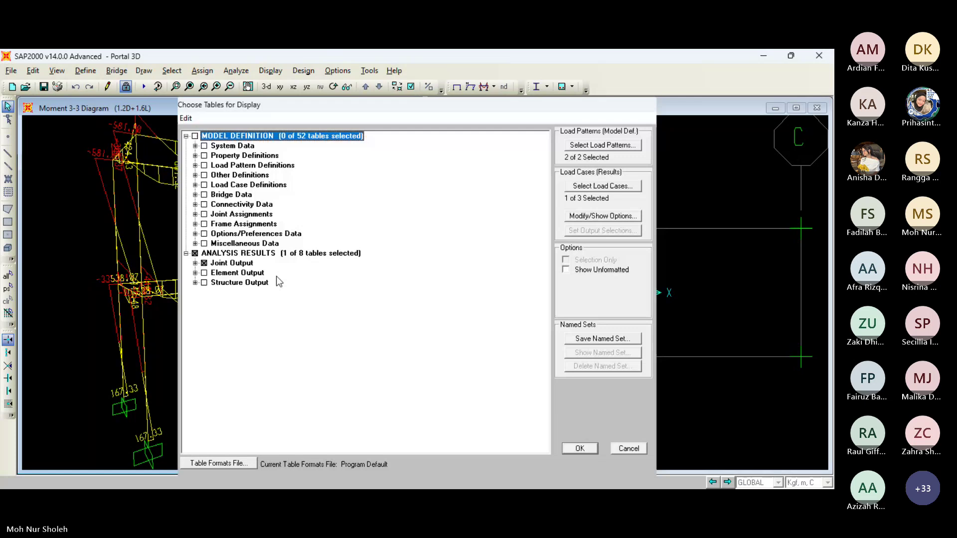
click(204, 262)
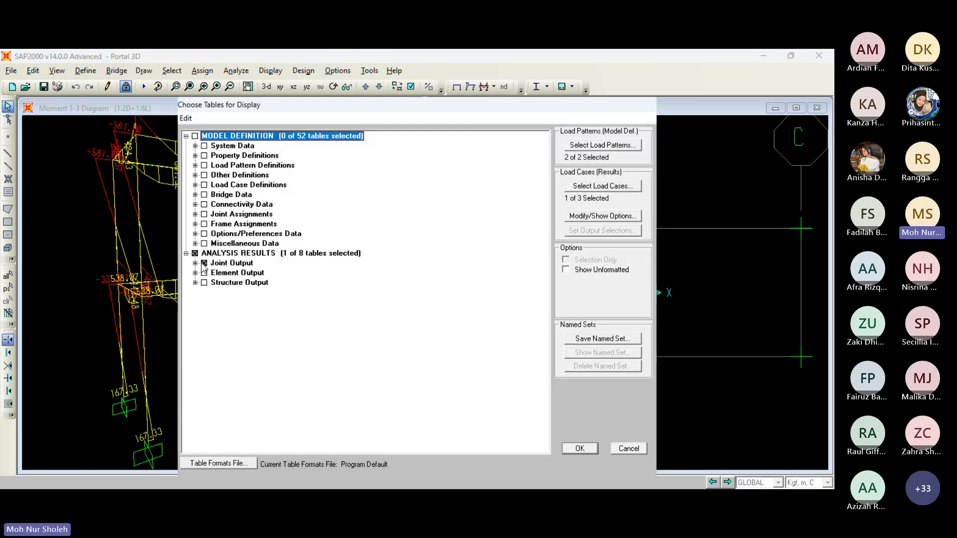
click(195, 272)
click(204, 283)
click(204, 312)
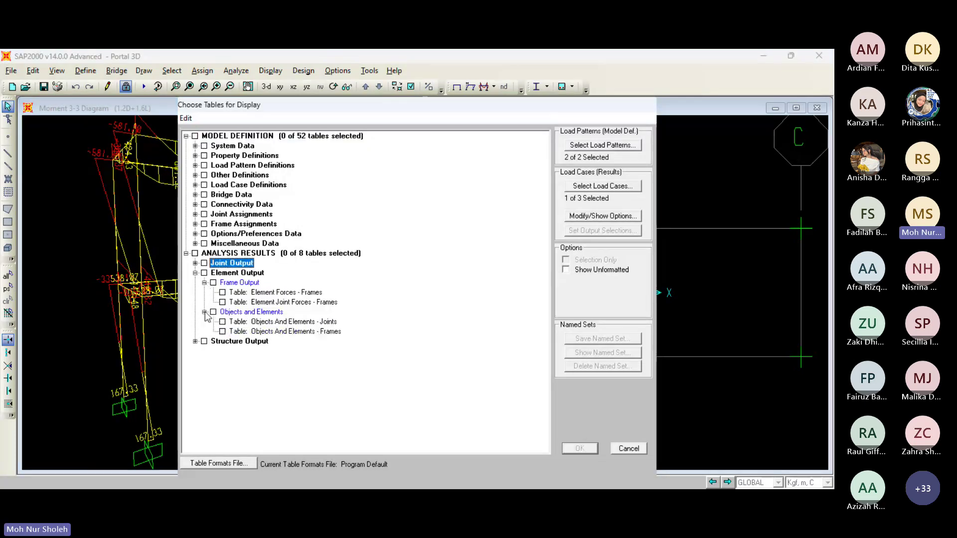
click(223, 293)
click(577, 449)
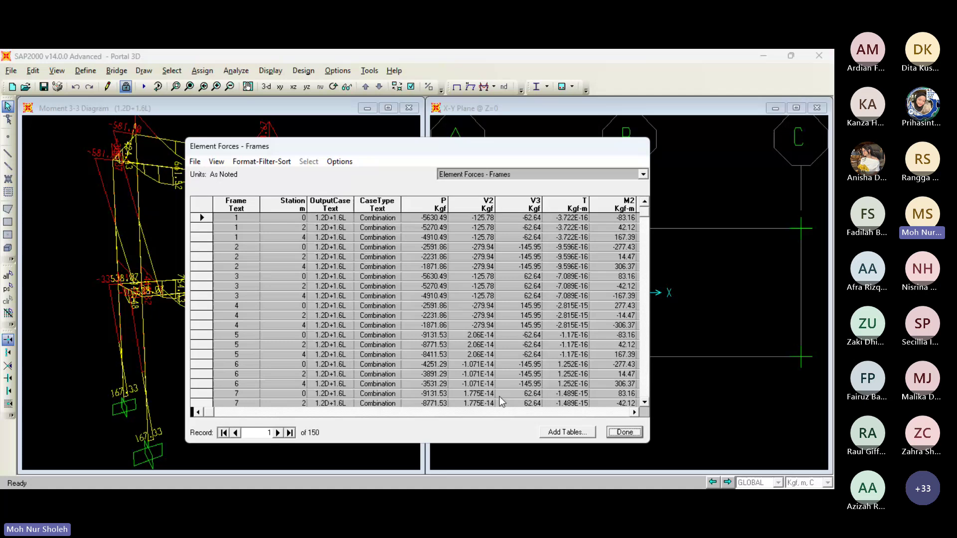
click(632, 412)
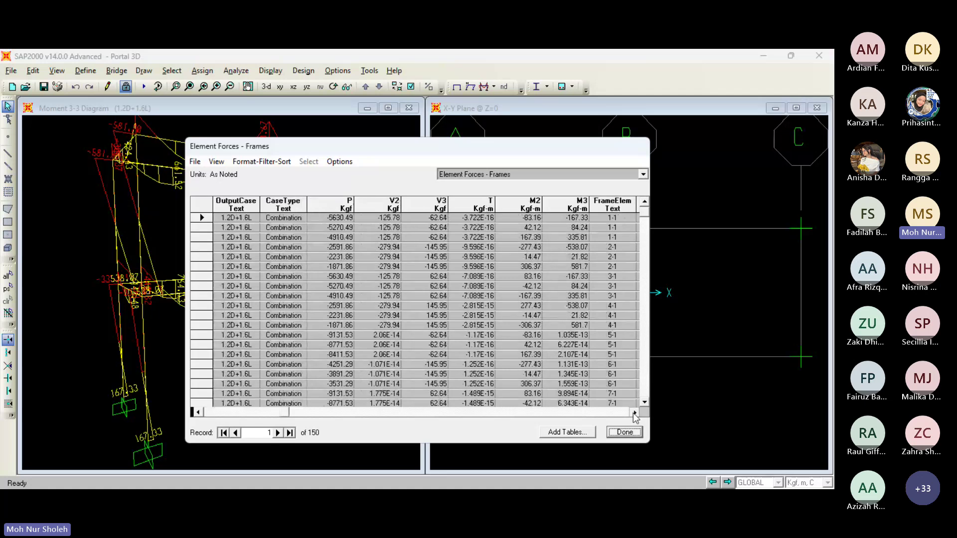
- Go back to the first columns of the Element Forces - Frames table, review the station forces and close the table
click(198, 413)
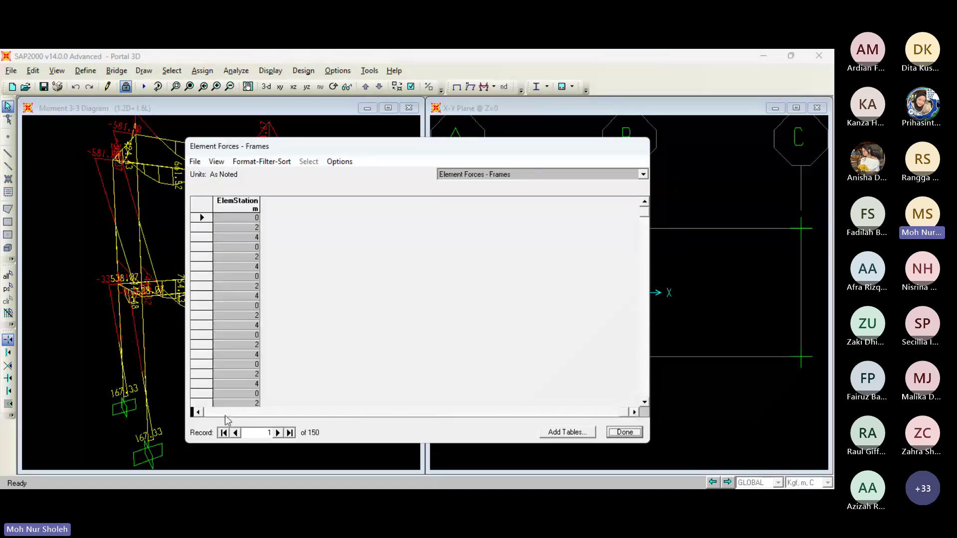
click(198, 413)
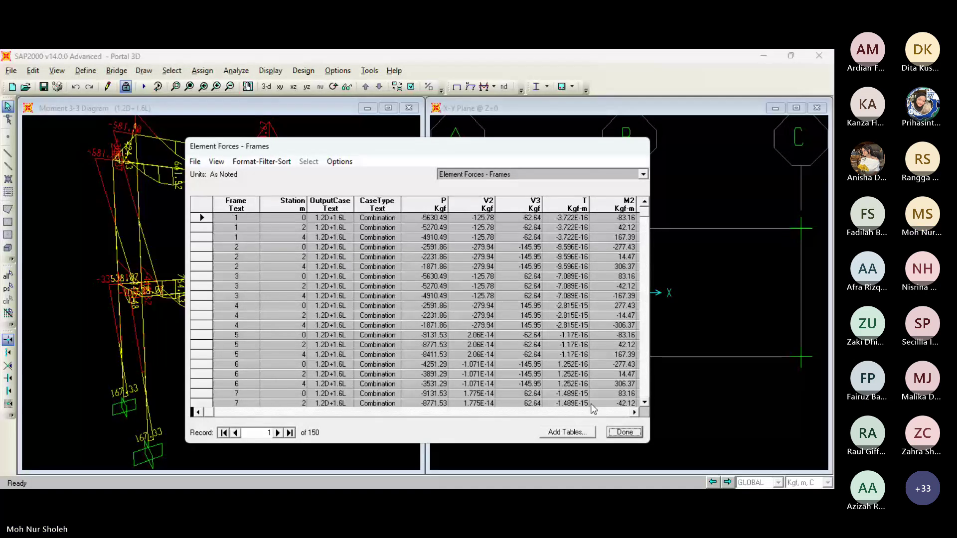
click(623, 432)
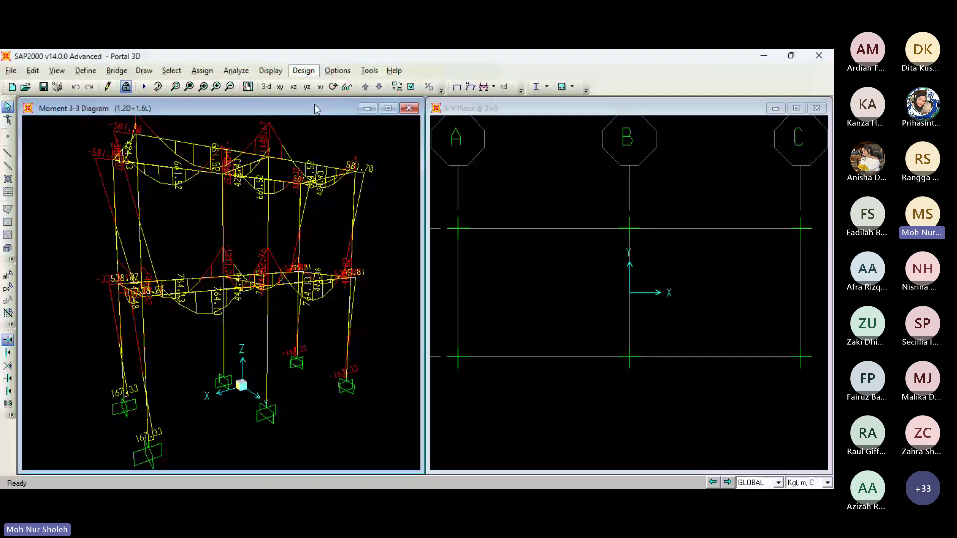
- Run the concrete frame design with the ACI 318-05/IBC2003 preferences and verify the analysis sections against the design sections
click(504, 104)
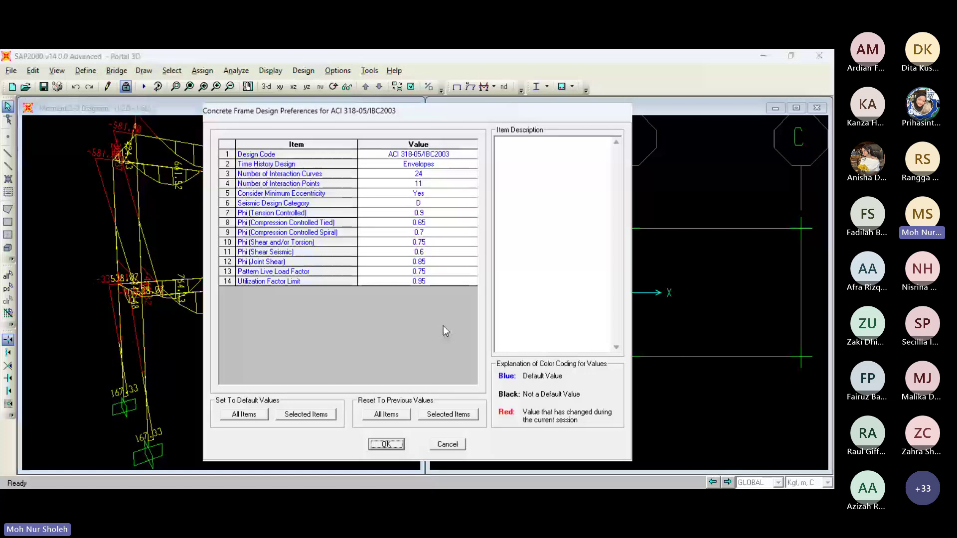
click(447, 444)
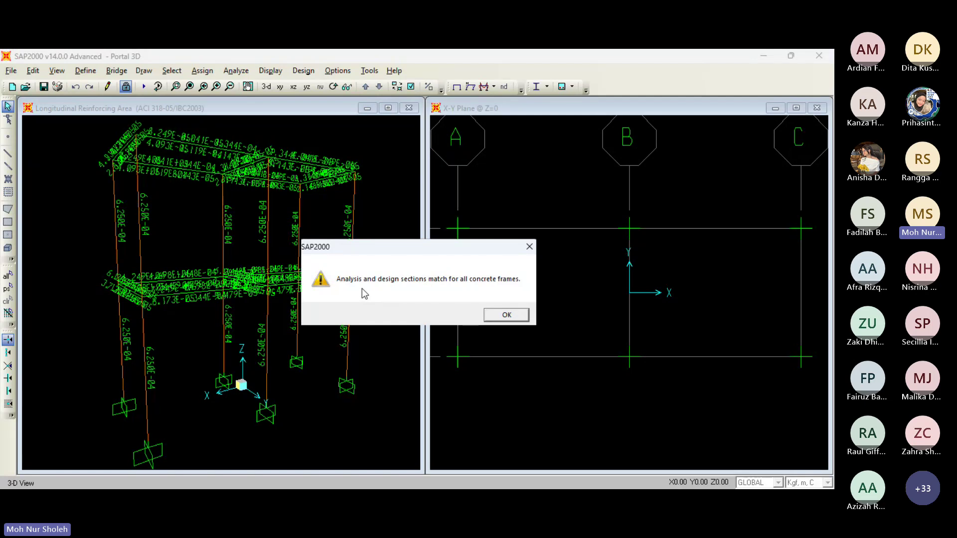
click(495, 315)
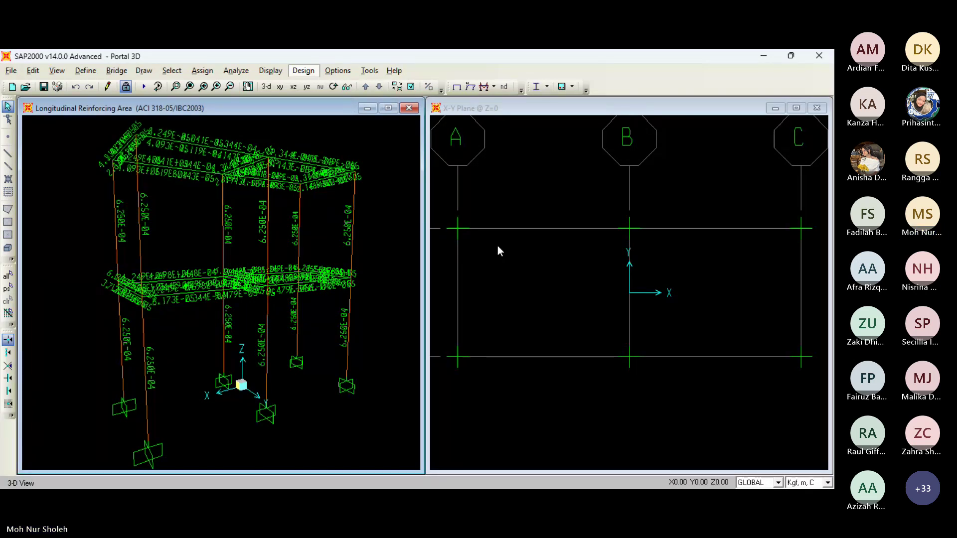
key(Return)
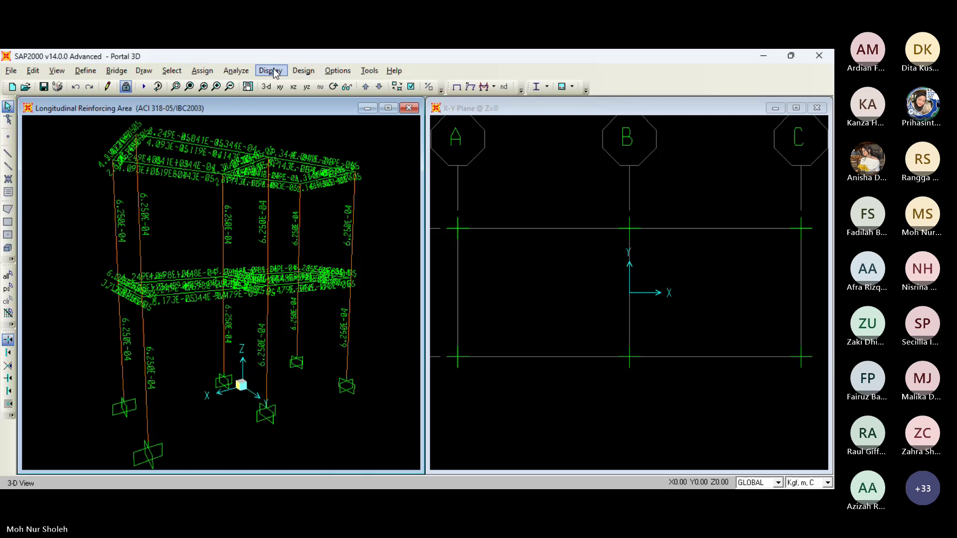
- Examine a roof beam's concrete design information for top, bottom and shear steel per combination, then close it
right_click(170, 178)
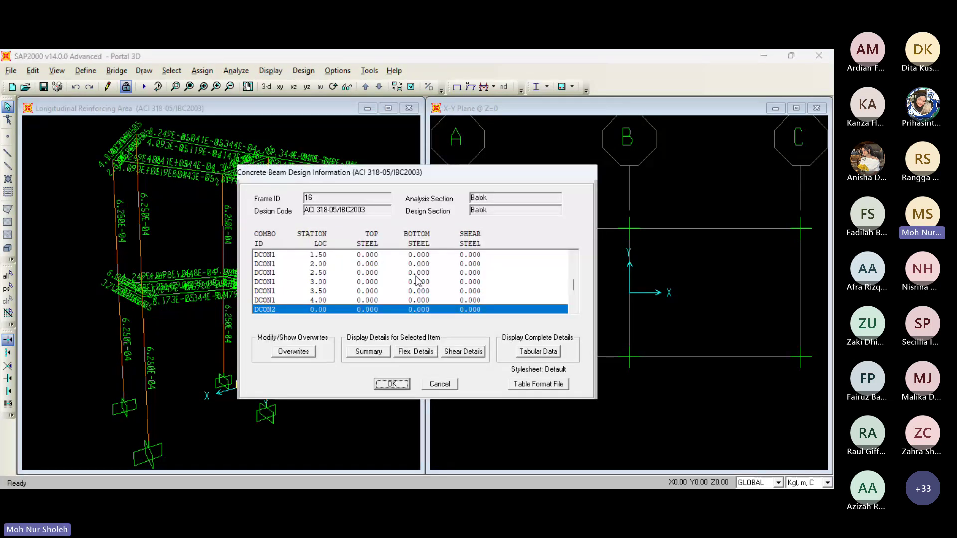
scroll(417, 280, down, 3)
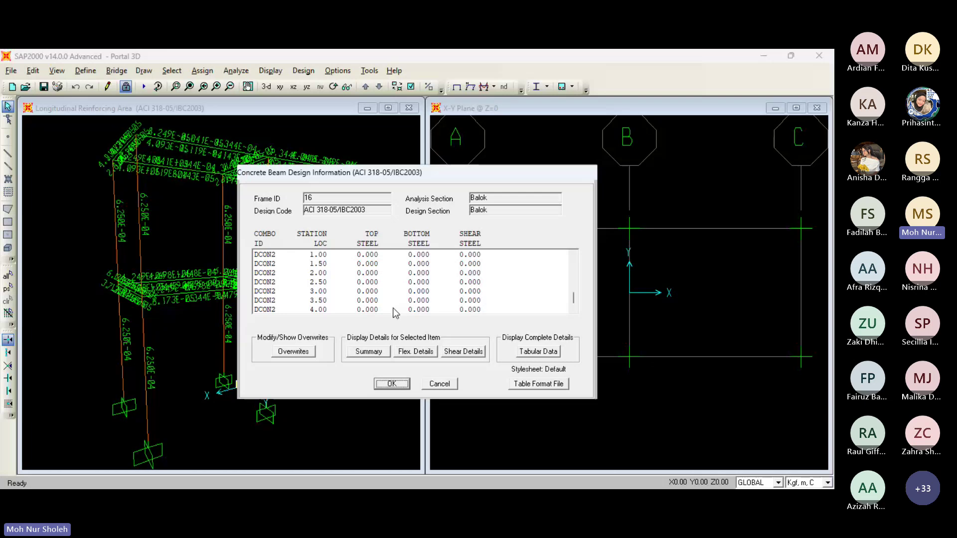
click(440, 384)
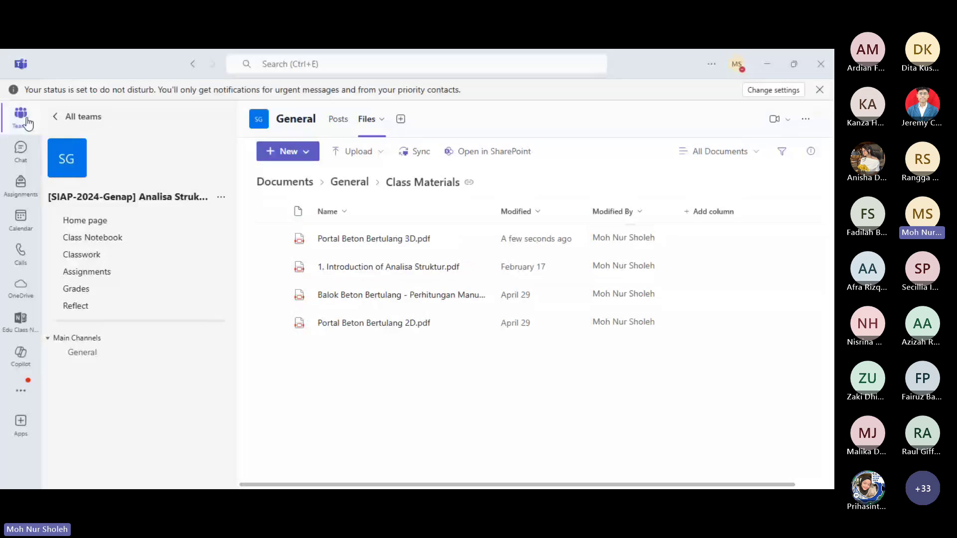
- Switch to Microsoft Teams and open the Class Materials files in the General channel of the red Analisa Struktur class team
click(25, 126)
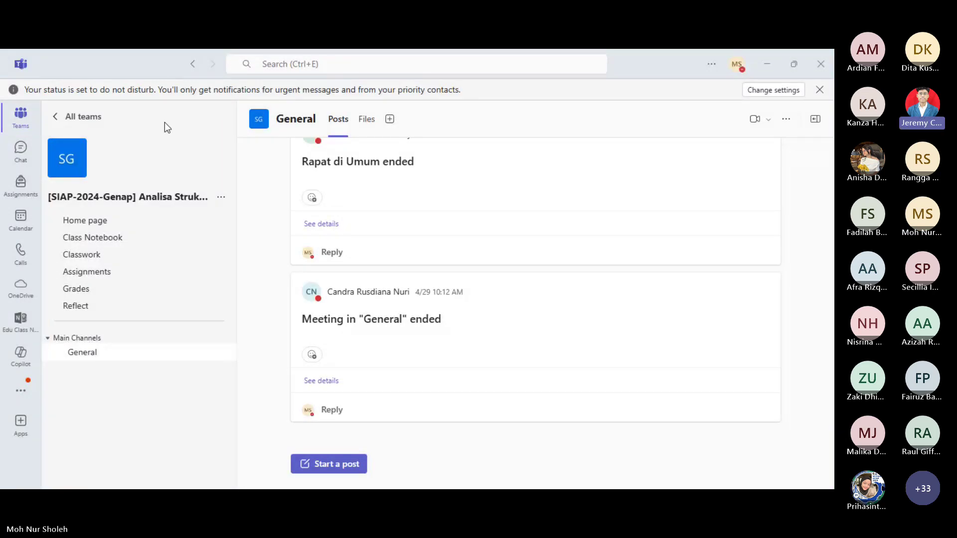
click(61, 123)
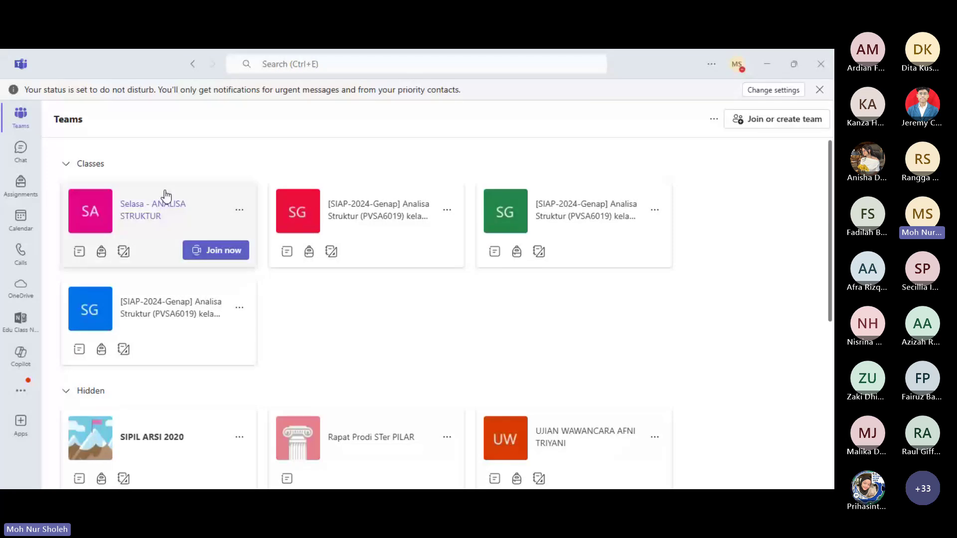
click(380, 215)
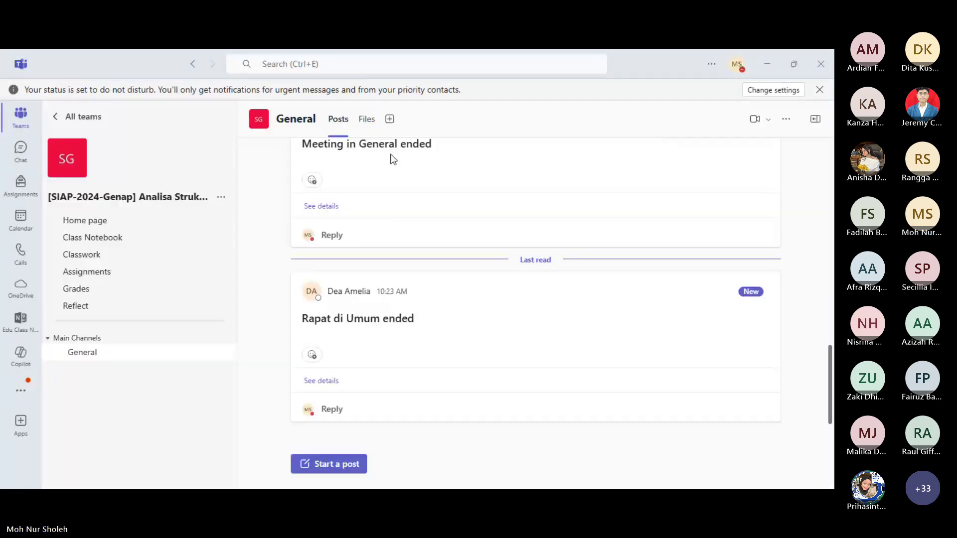
click(365, 123)
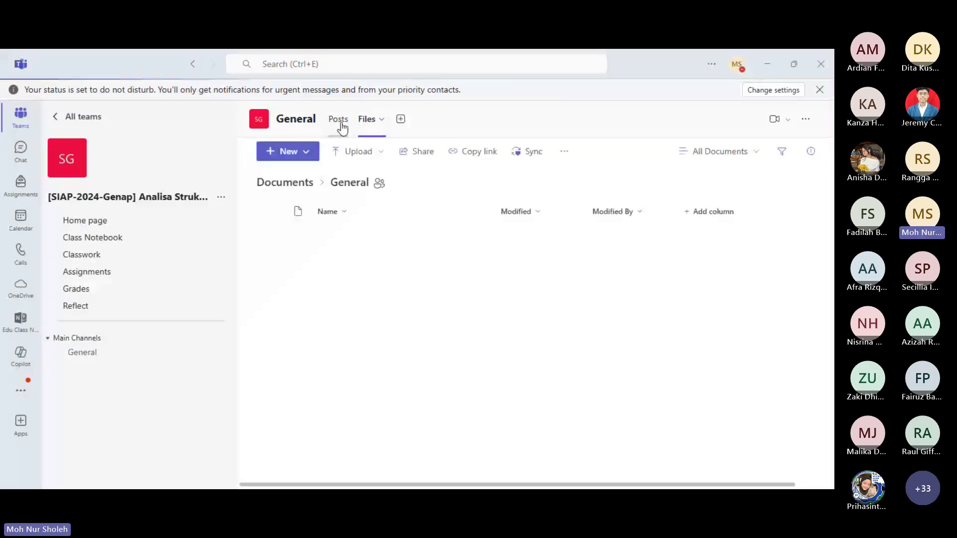
click(341, 124)
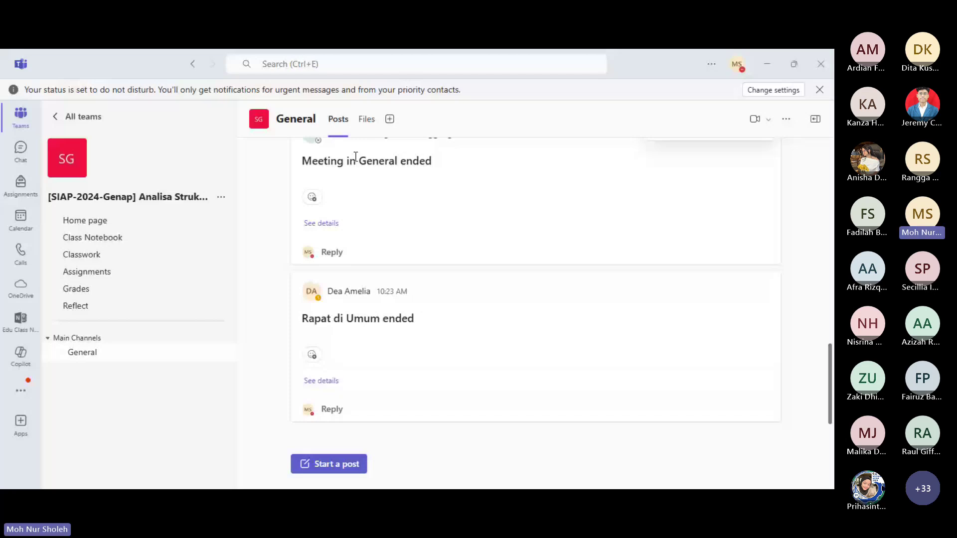
click(366, 119)
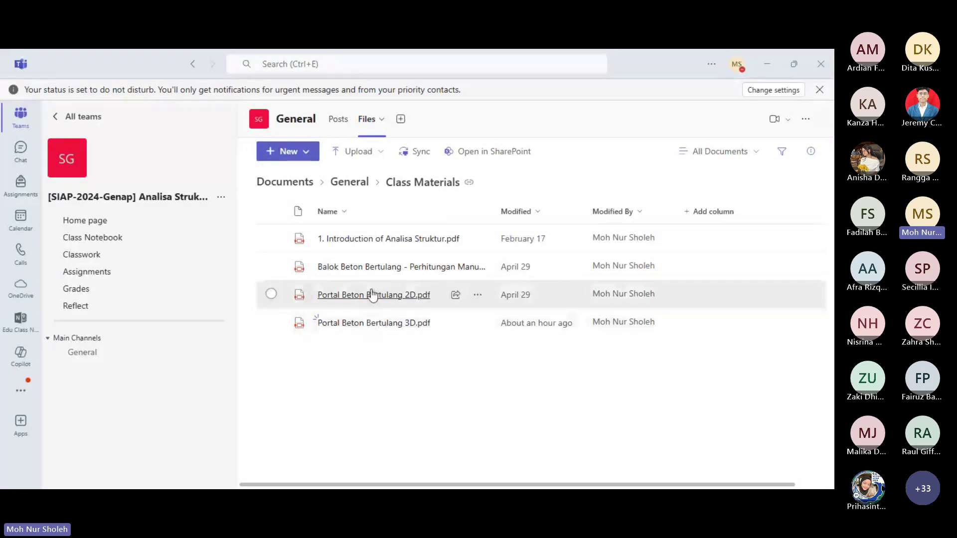
- Open Balok Beton Bertulang - Perhitungan Manual.pdf, look through its beam data and design result pages, and close it
click(373, 268)
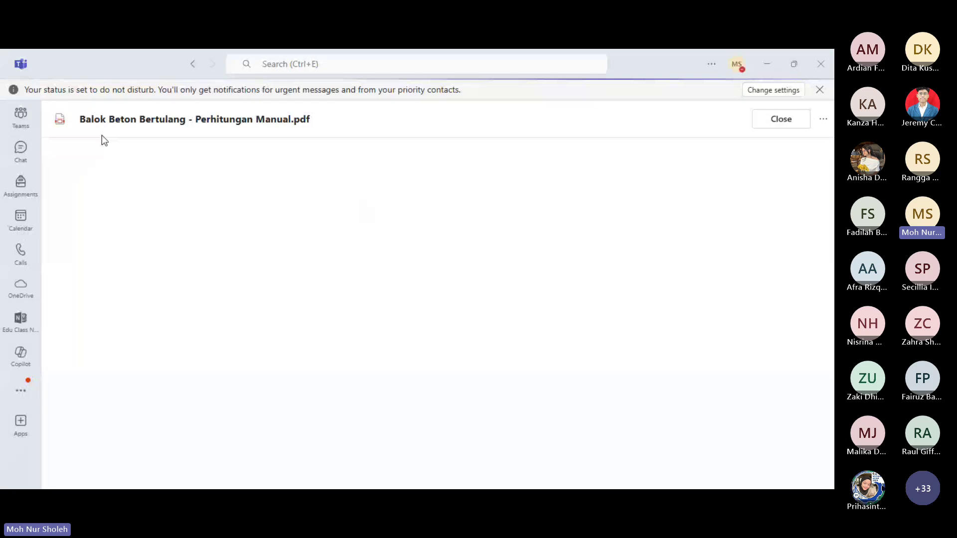
scroll(450, 254, down, 7)
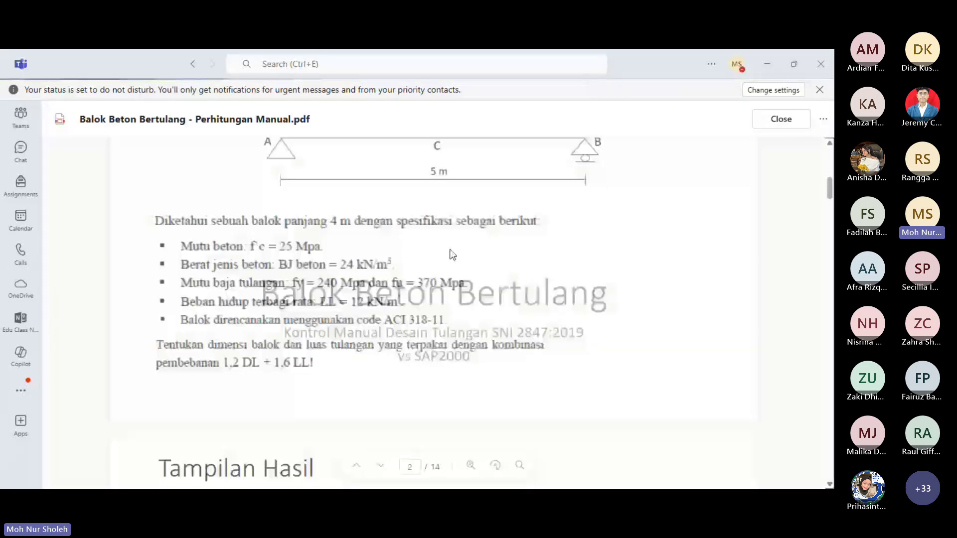
scroll(450, 249, down, 2)
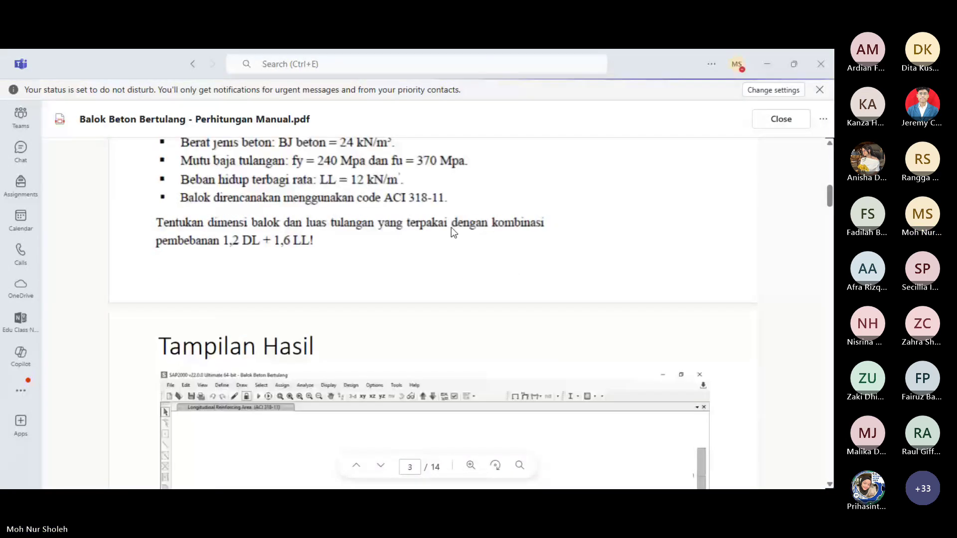
scroll(451, 228, down, 10)
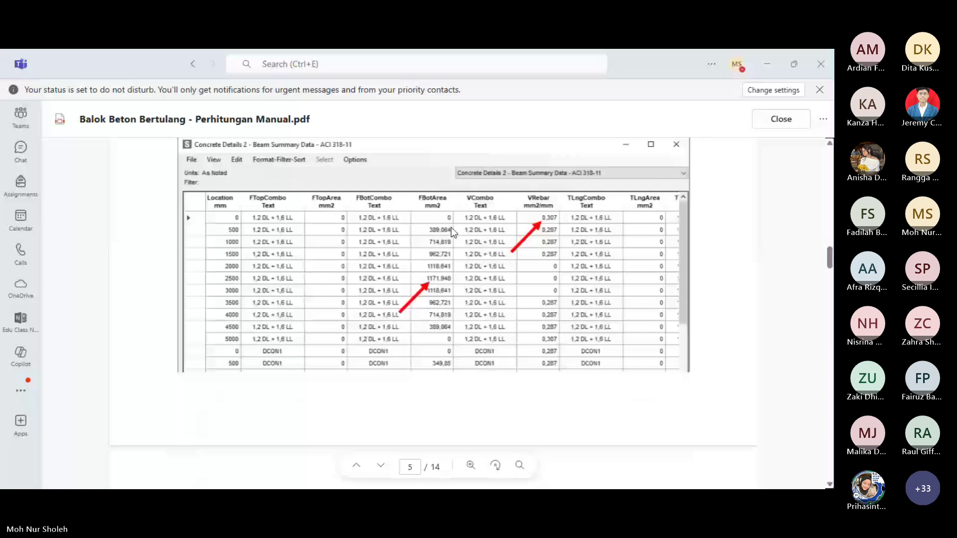
scroll(451, 228, down, 5)
scroll(450, 228, up, 6)
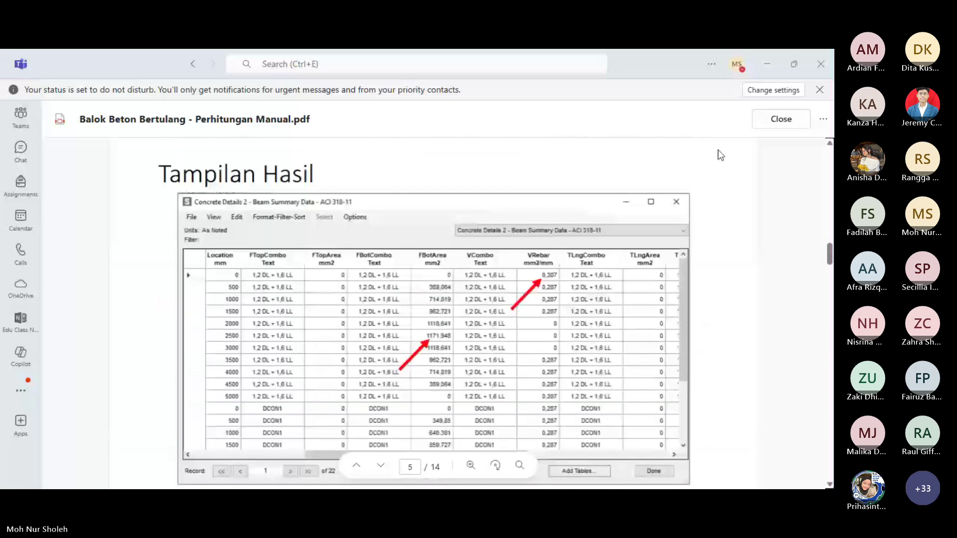
click(780, 124)
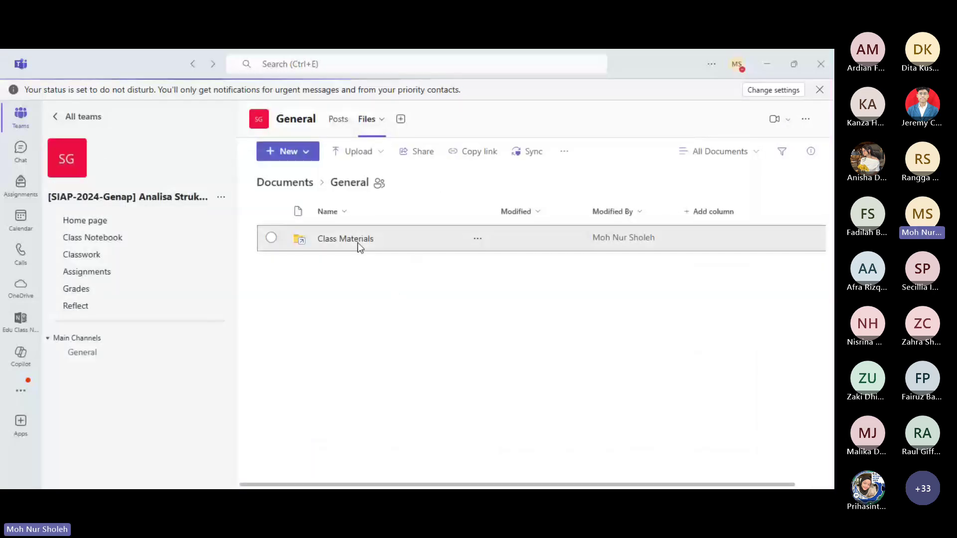
- Open Portal Beton Bertulang 3D.pdf from the Class Materials folder, look through the portal frame drawing, and close it
click(353, 243)
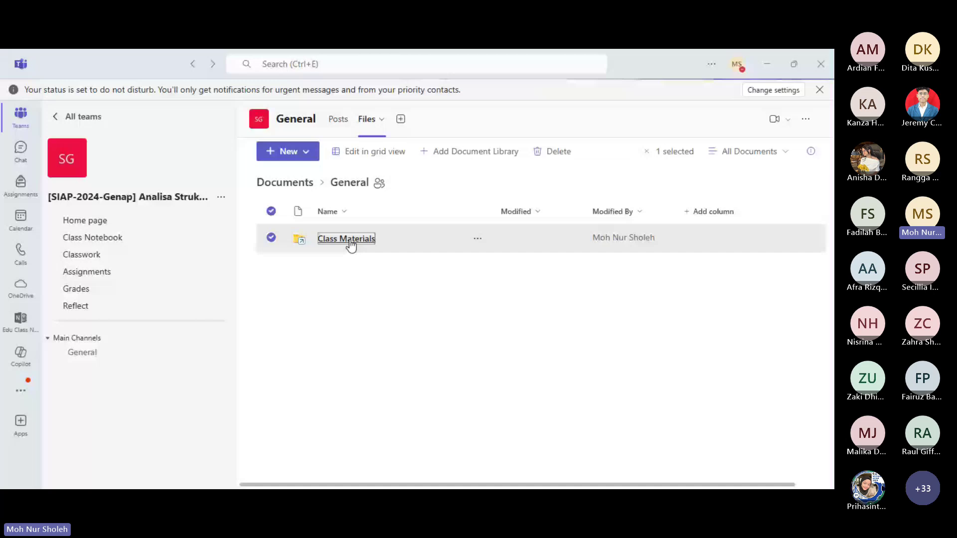
click(351, 243)
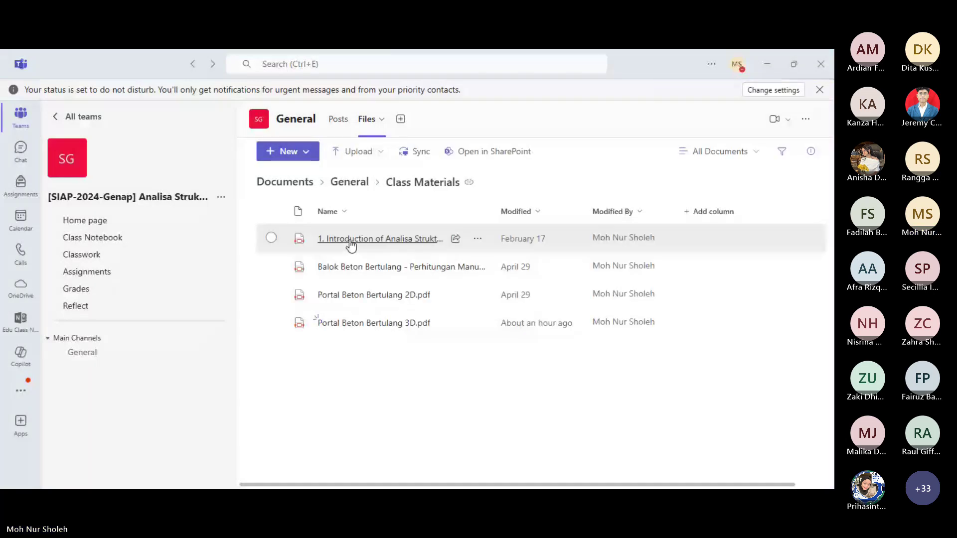
click(358, 323)
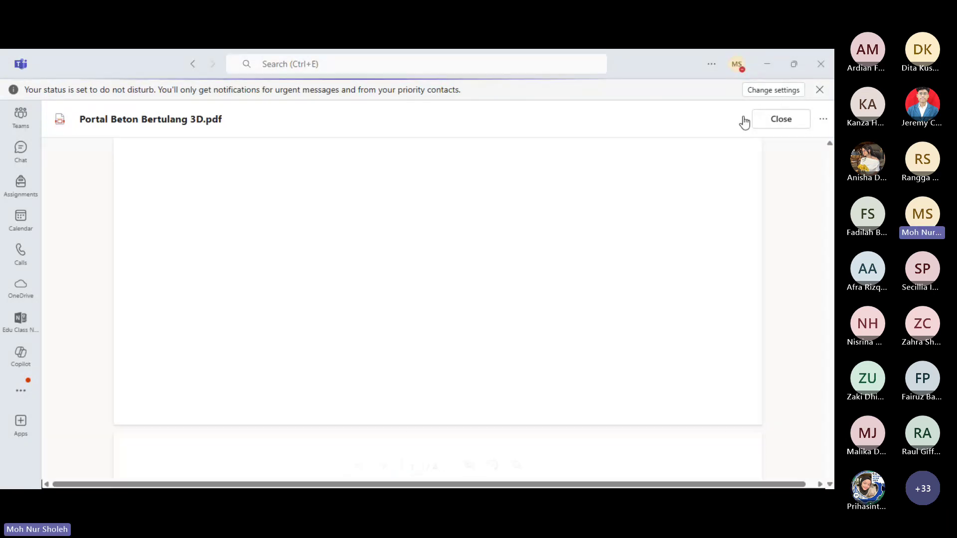
scroll(491, 279, down, 9)
scroll(490, 280, up, 5)
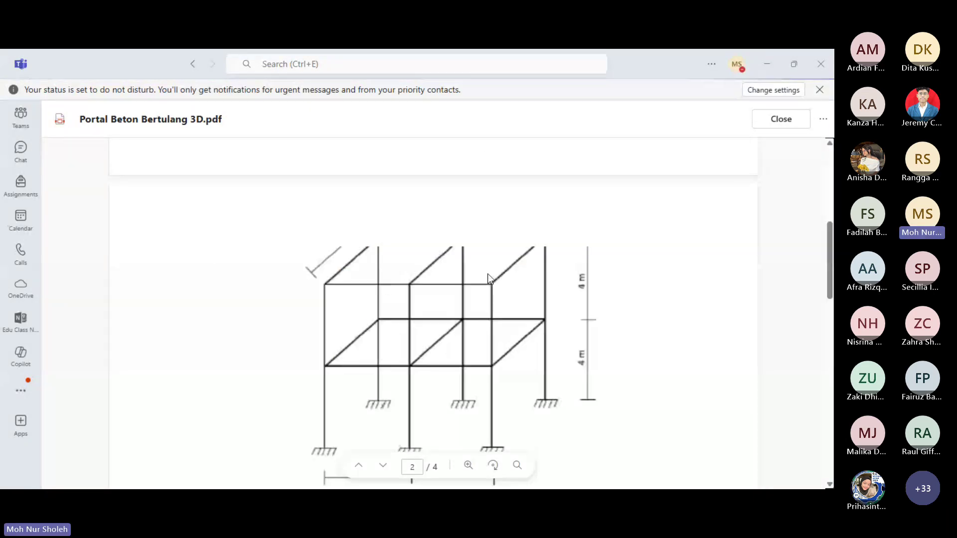
scroll(487, 273, up, 3)
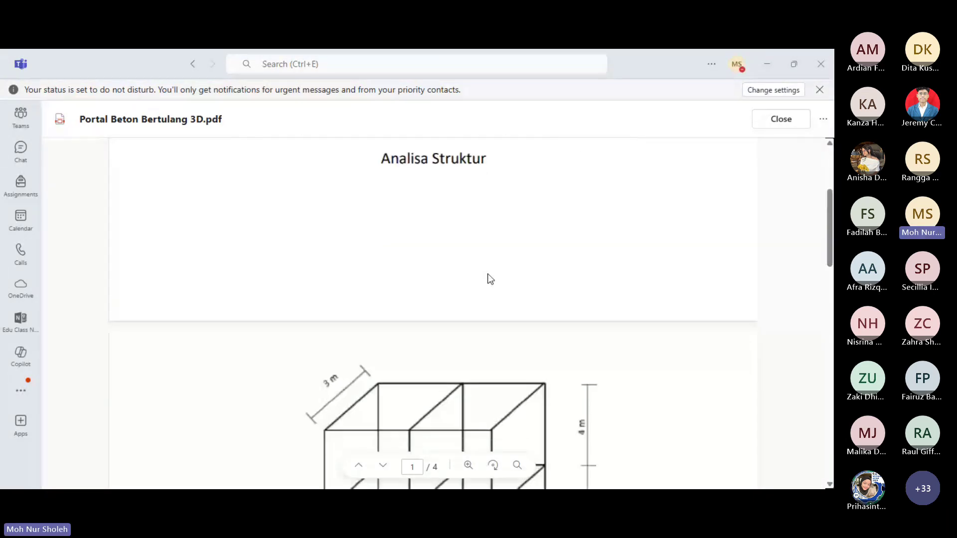
click(781, 119)
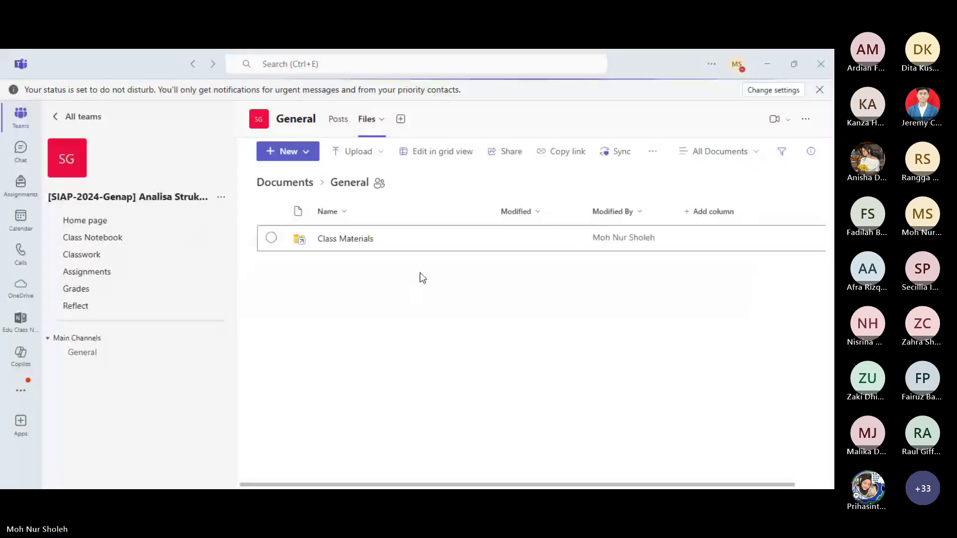
click(508, 456)
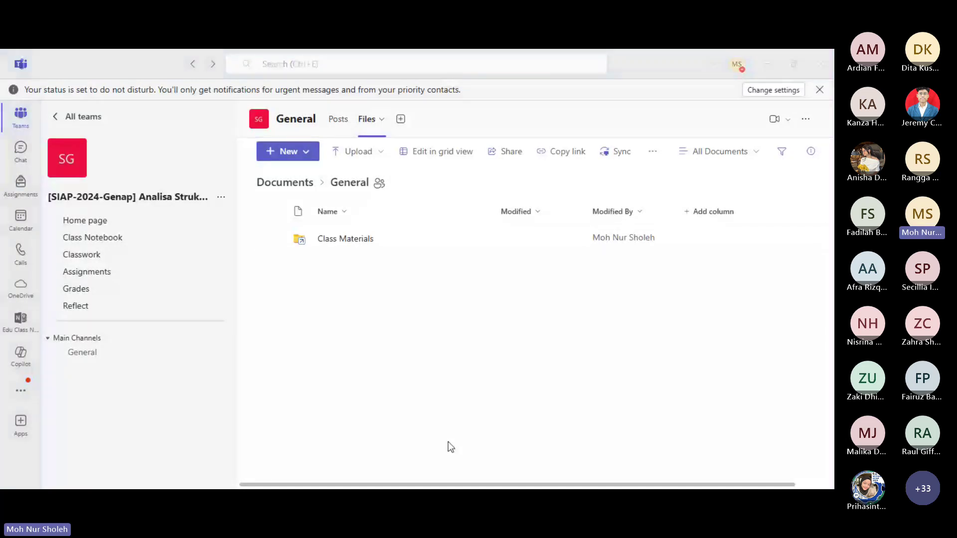